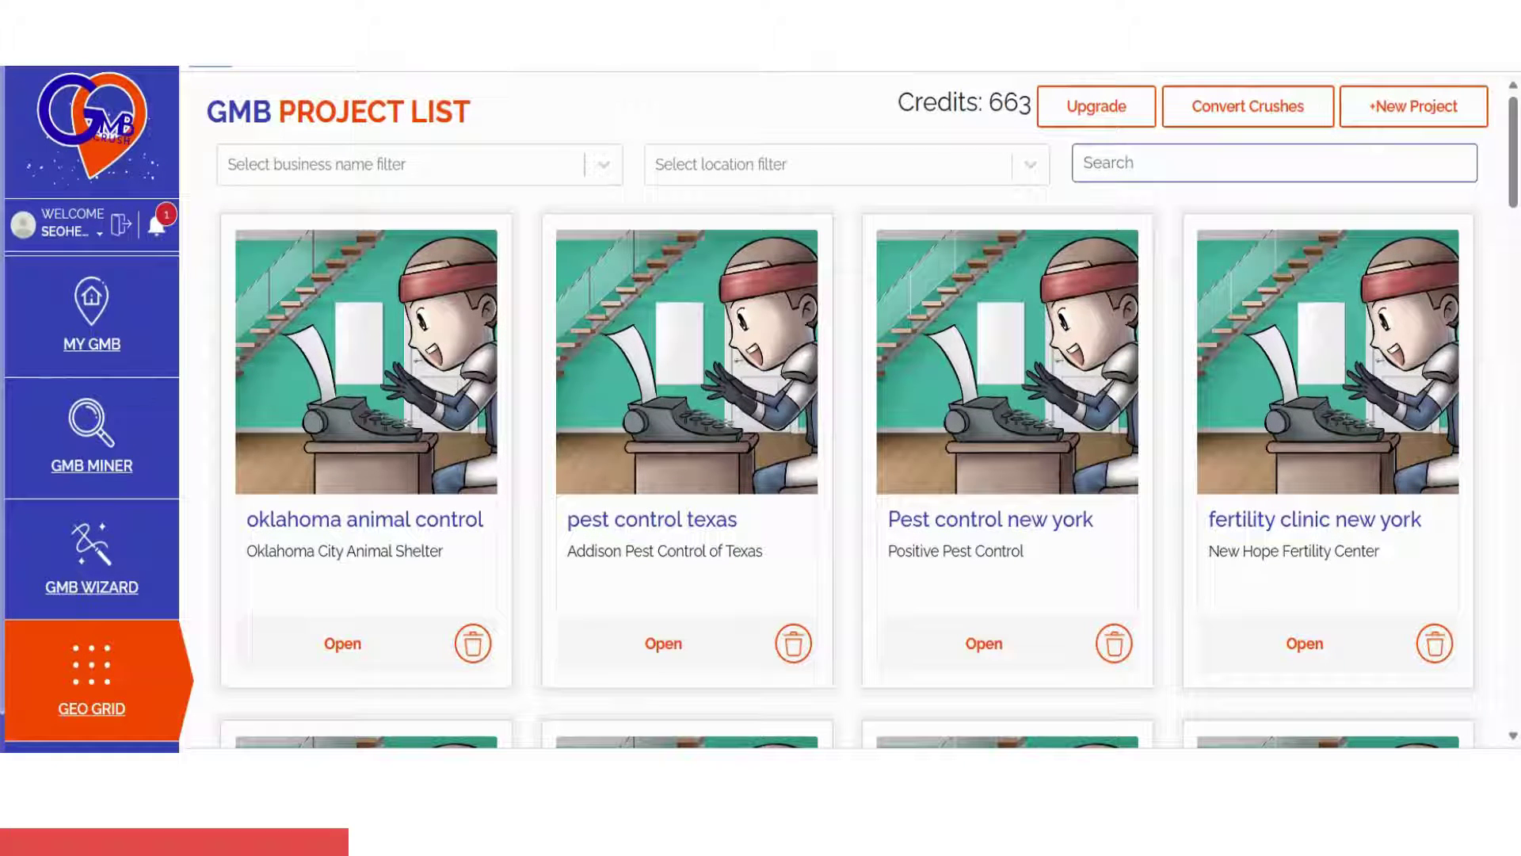
Reload the Geo Grid project list
scroll(792, 242, "down", 1)
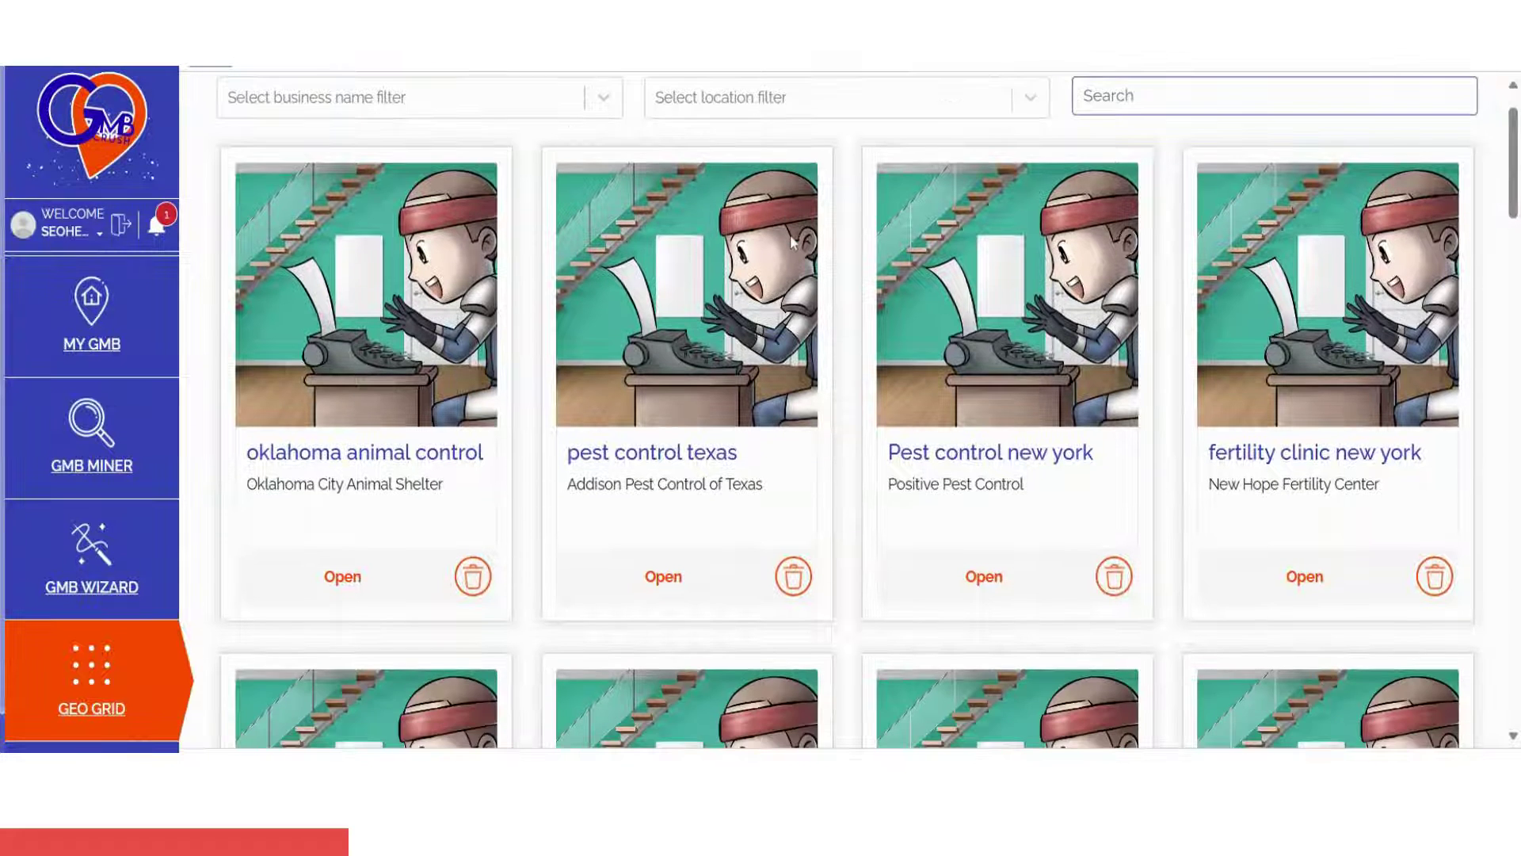
scroll(792, 241, "up", 1)
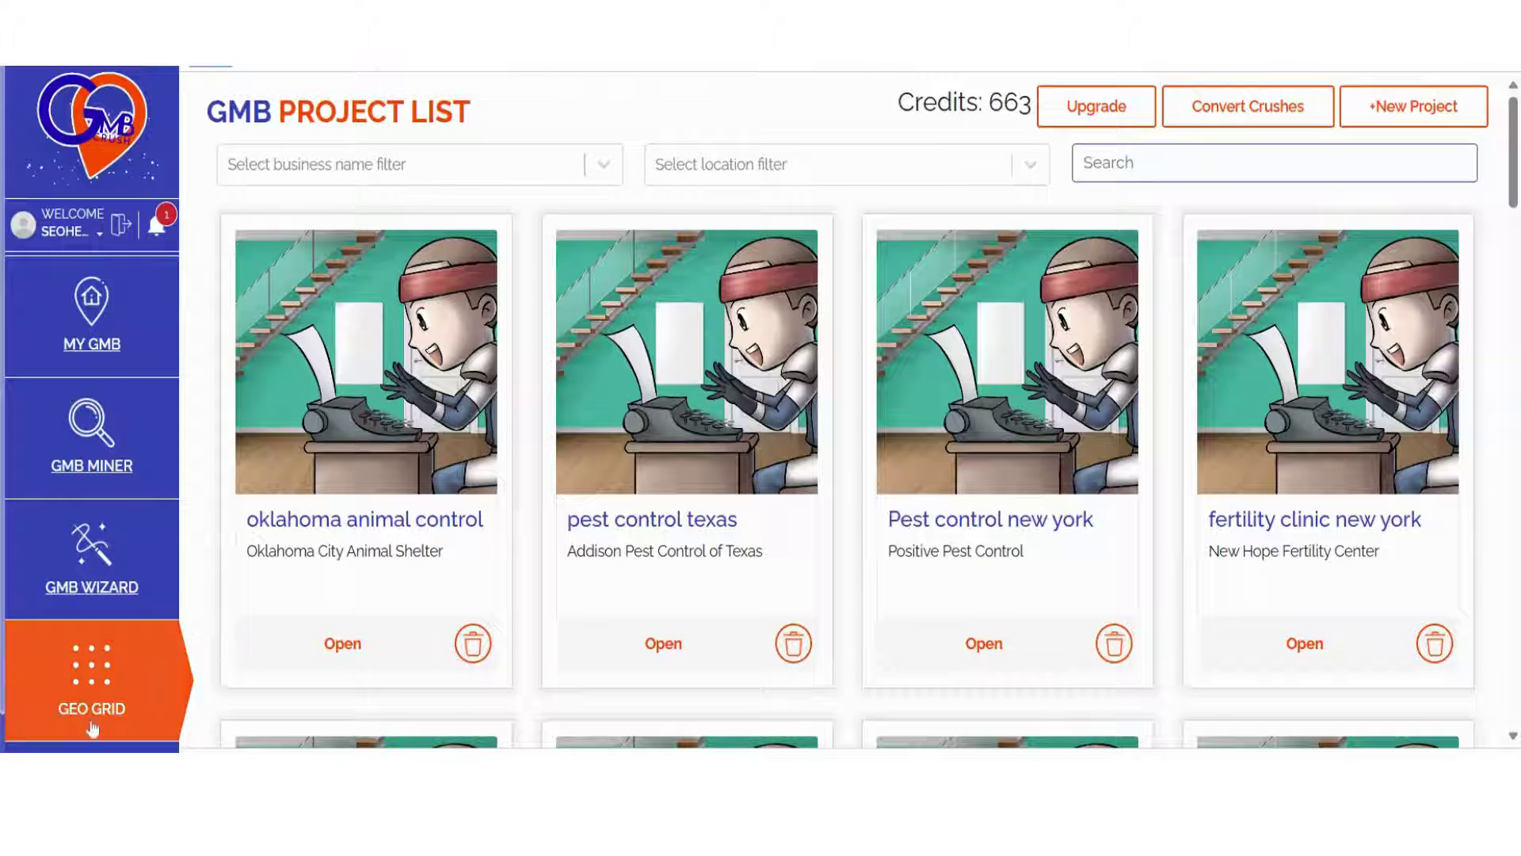
left_click(91, 686)
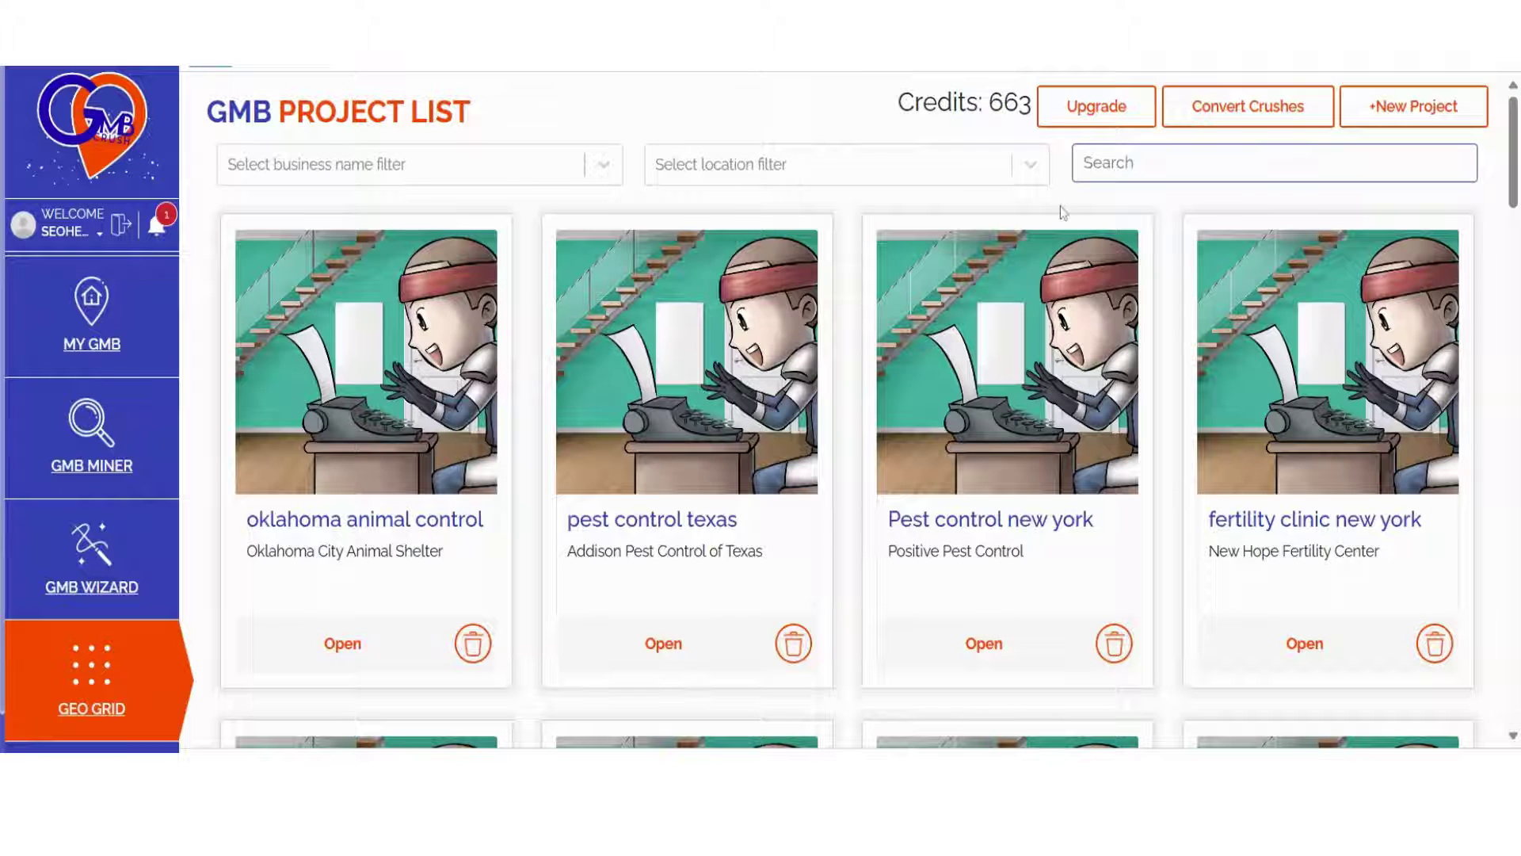
Convert 62 crushes into 620 Geo Grid credits
left_click(1241, 119)
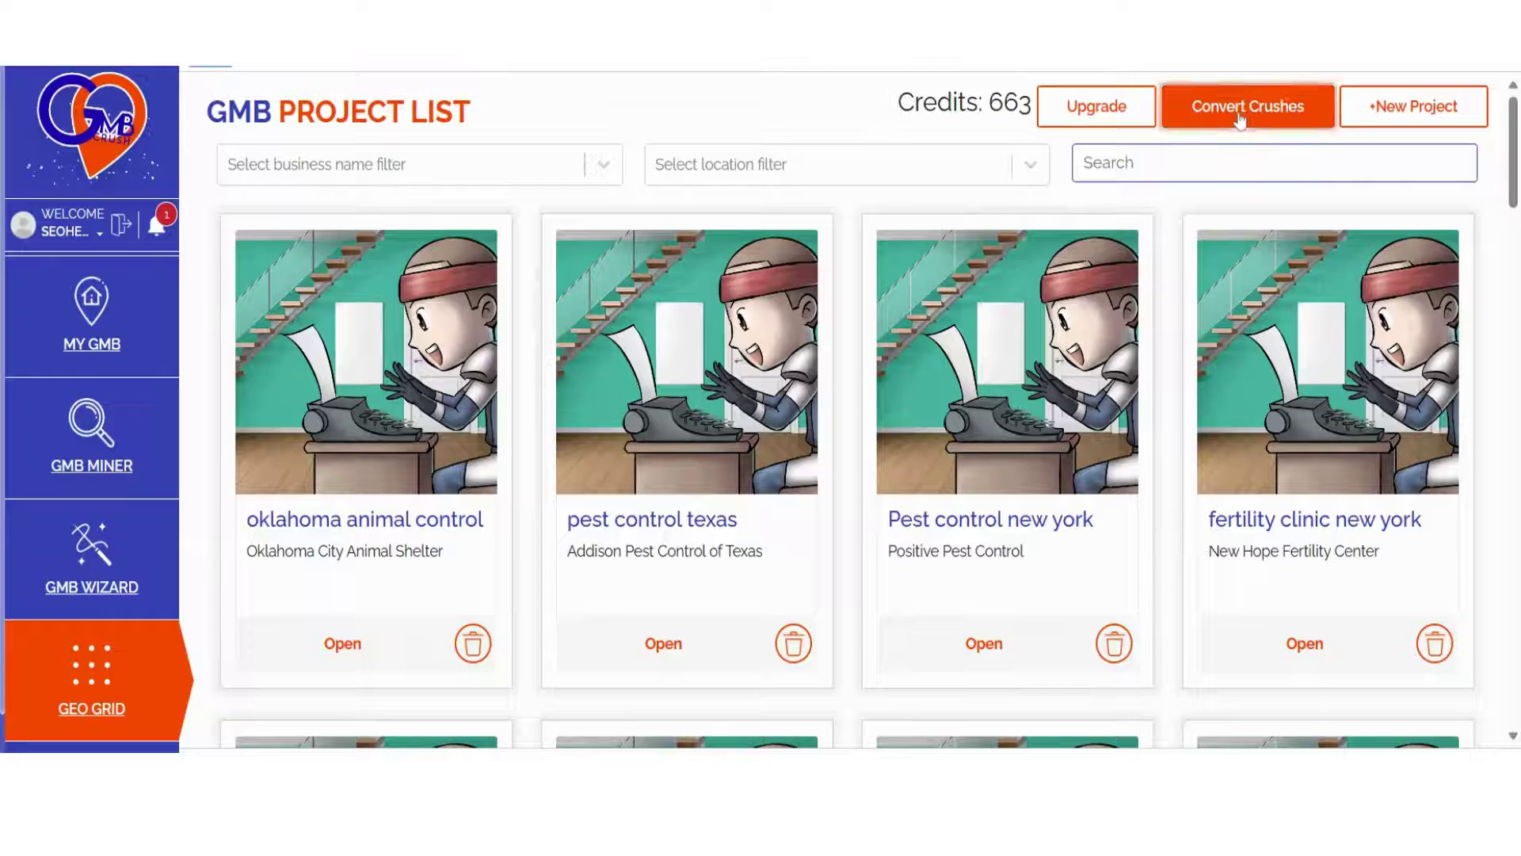
mouse_move(726, 351)
left_mouse_down()
mouse_move(837, 355)
mouse_move(745, 356)
left_mouse_up()
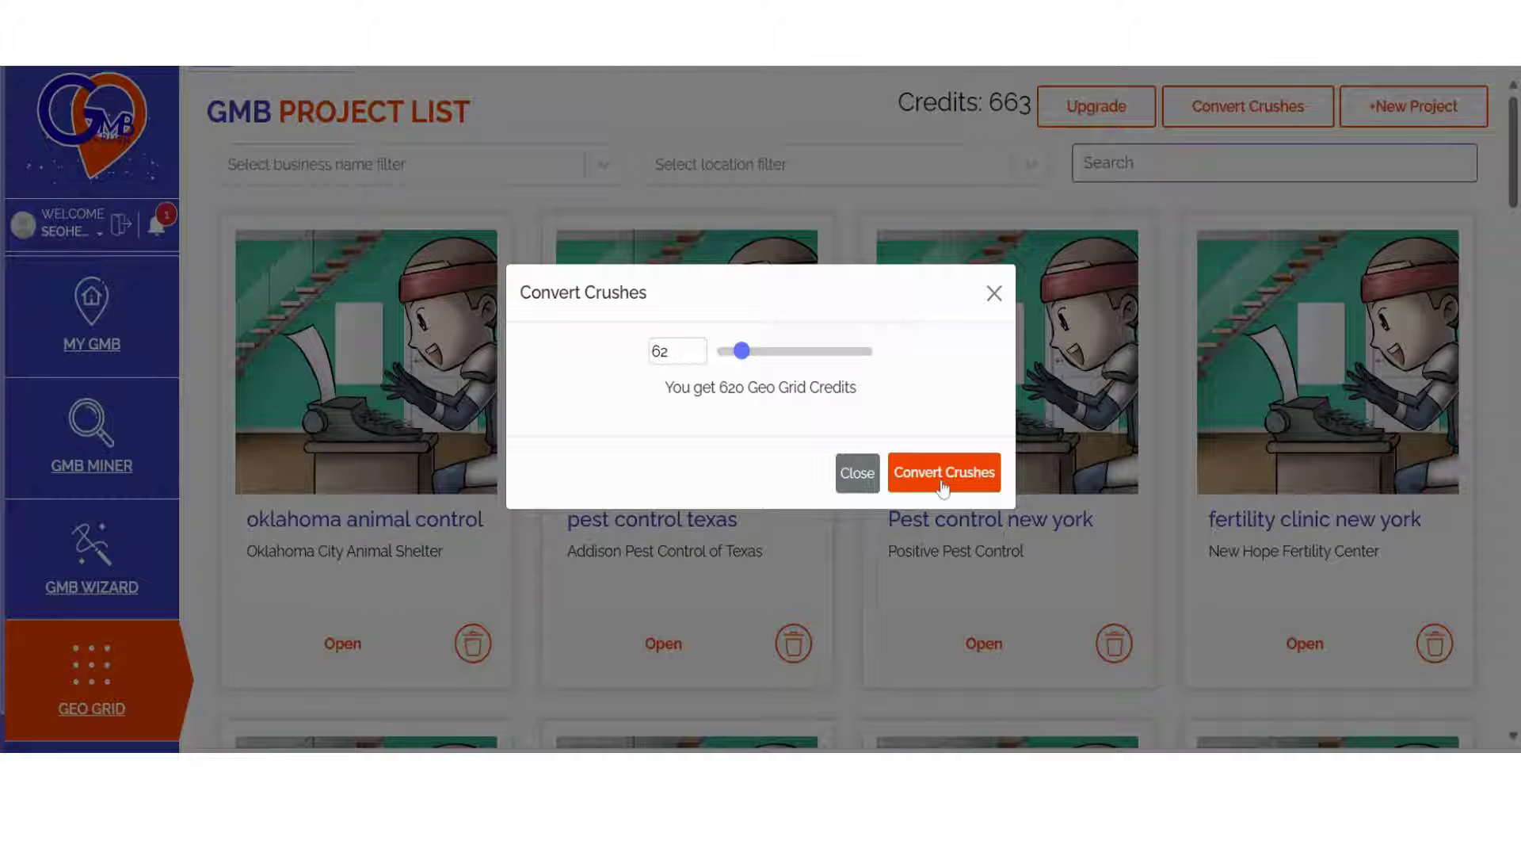
left_click(995, 294)
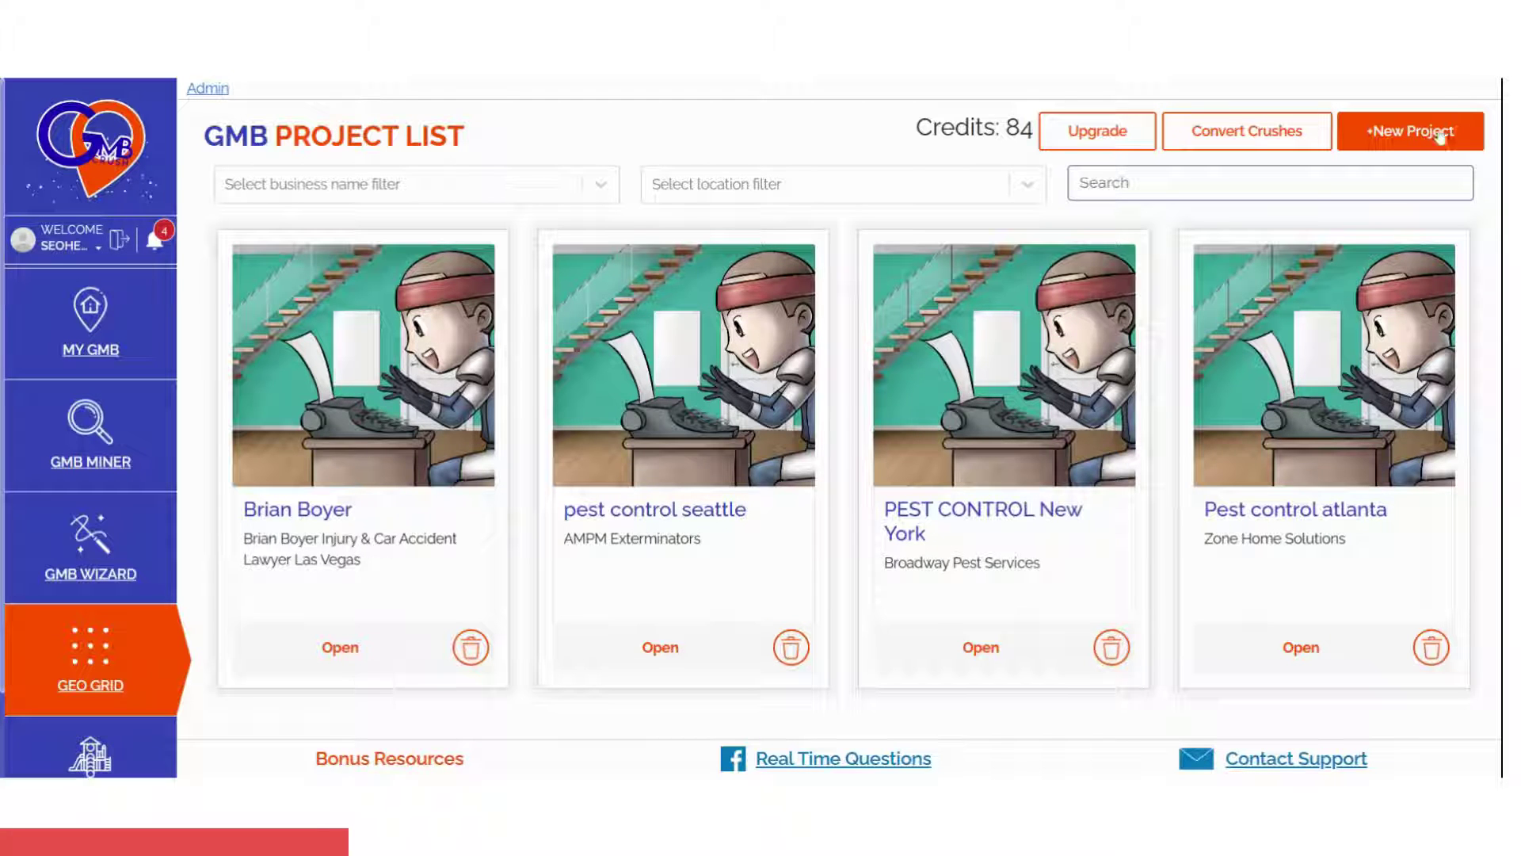
Start a new Geo Grid project titled 'pest control brooklyn'
left_click(1402, 147)
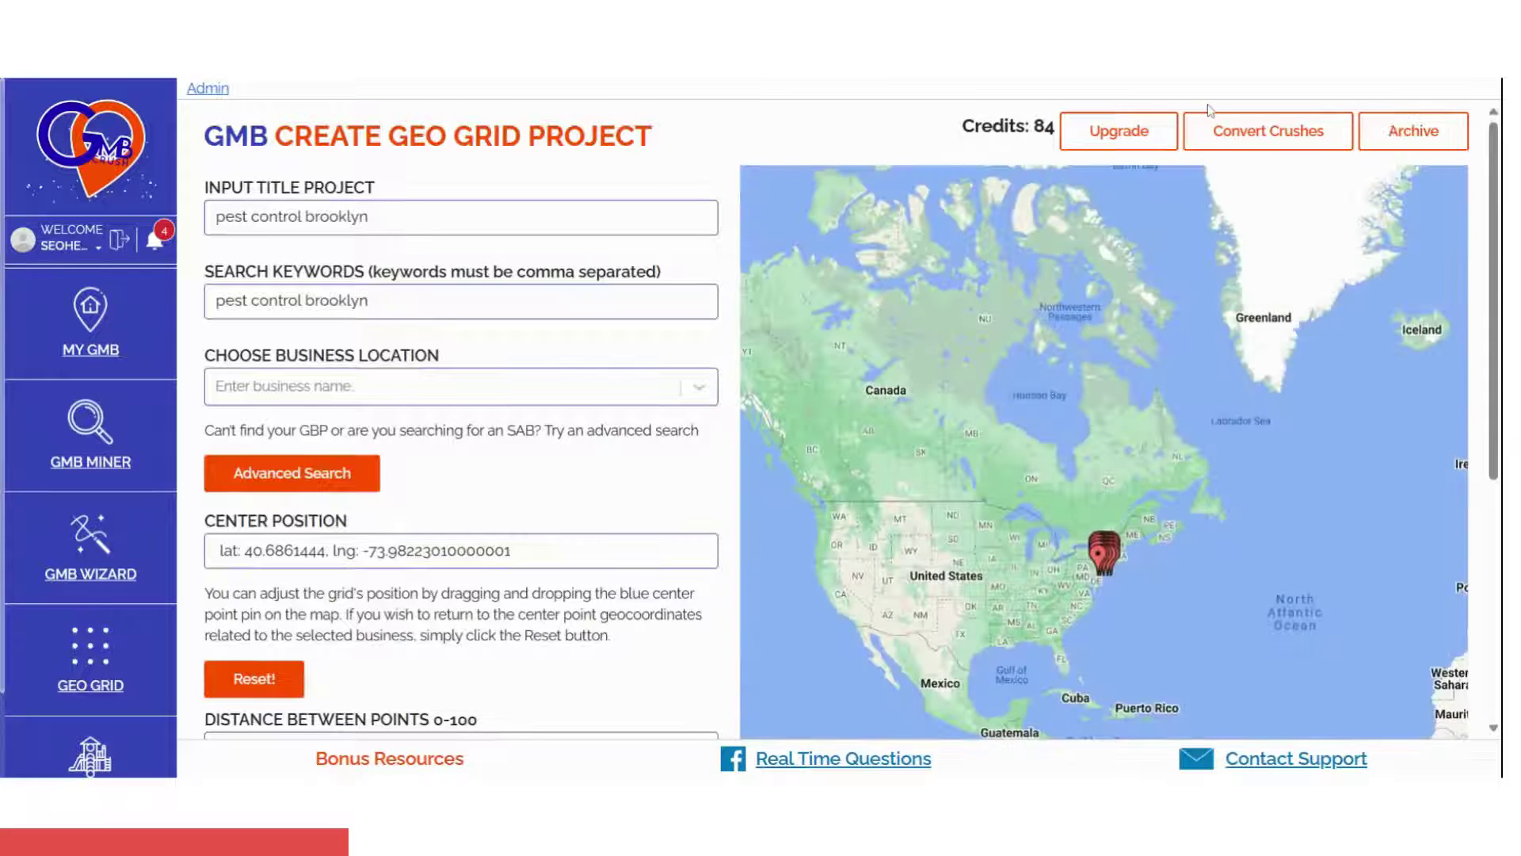
double_click(367, 188)
left_click(367, 188)
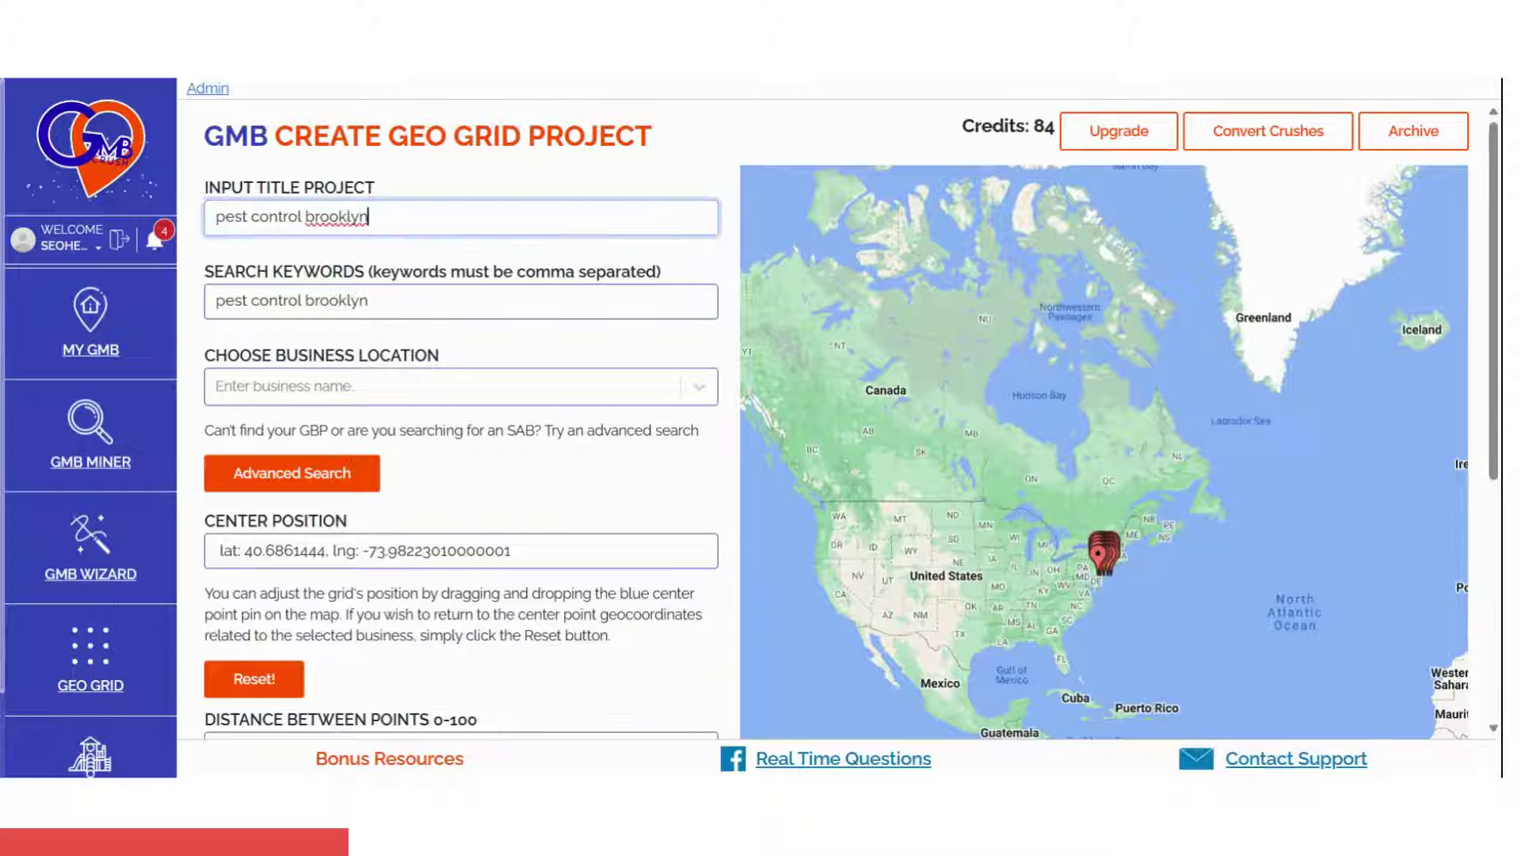
left_click(604, 176)
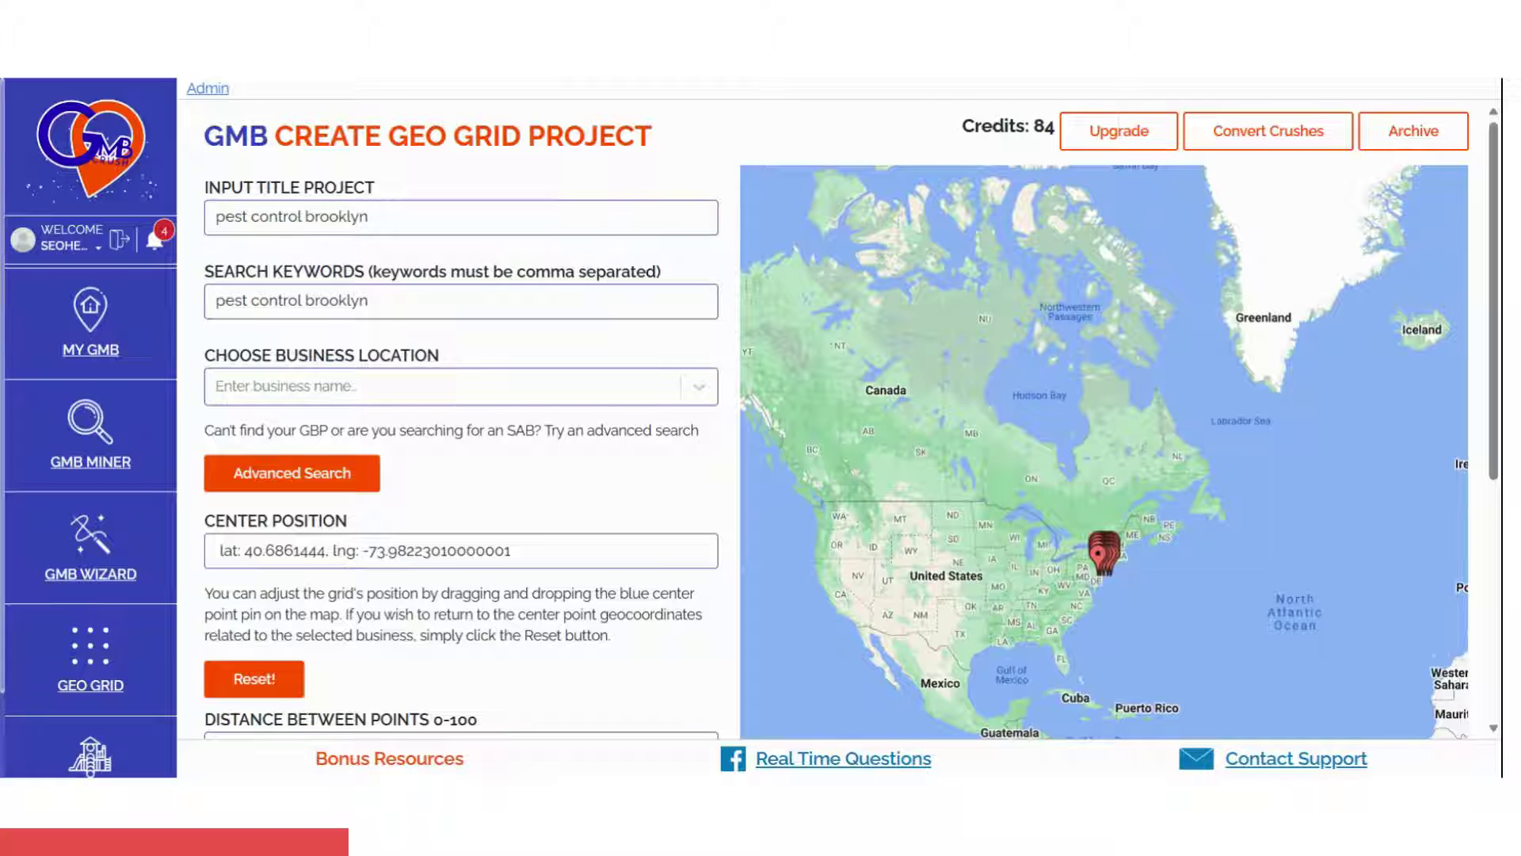
Fill the keywords and choose Rest Easy Pest Control (Atlantic Avenue) as the business location
left_click(468, 301)
key("Tab")
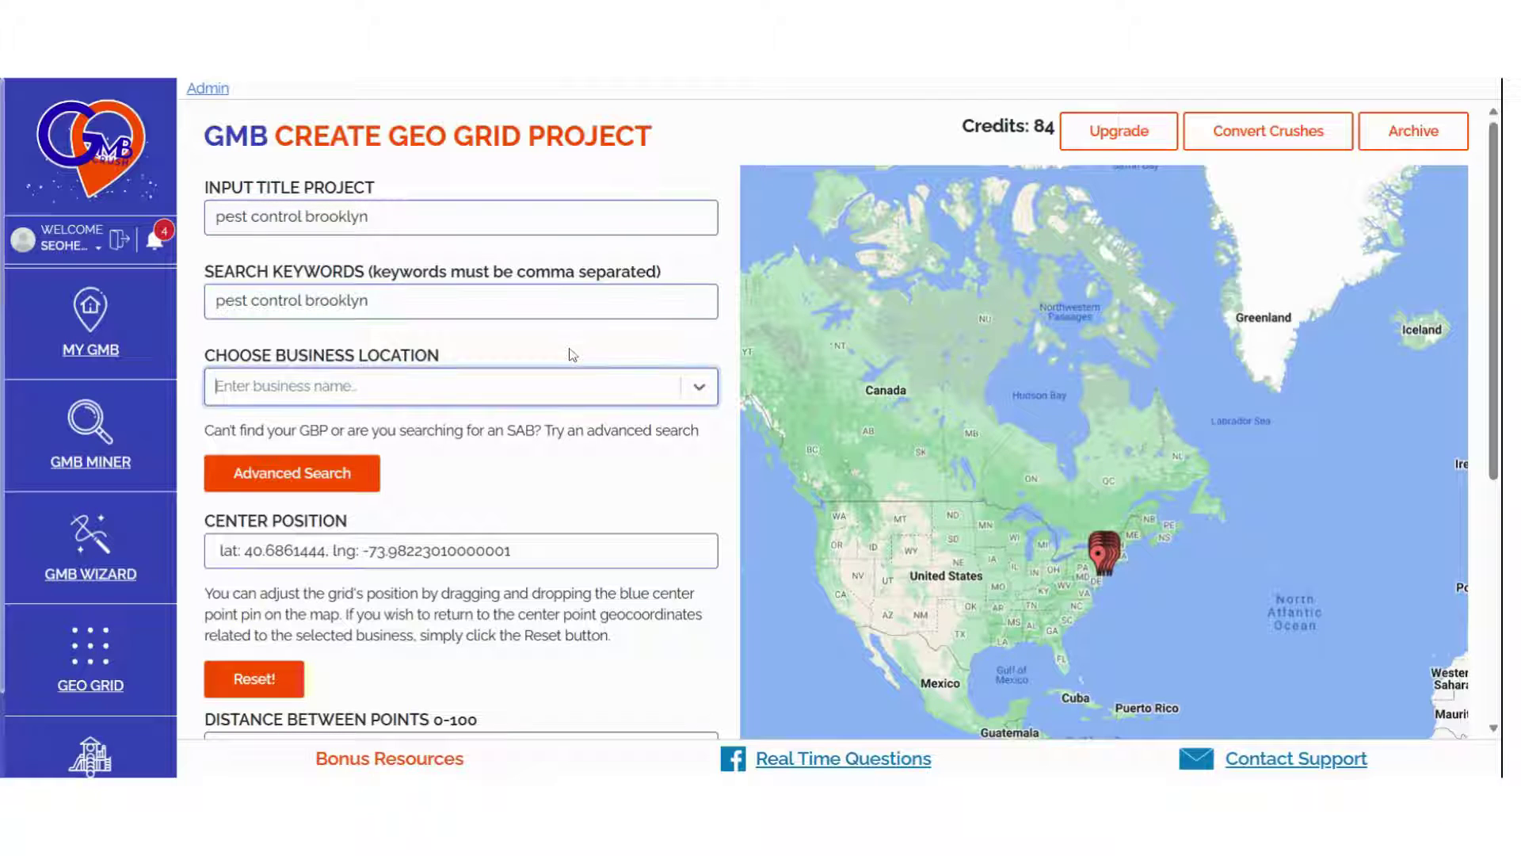
type("Rest Easy Pest Control")
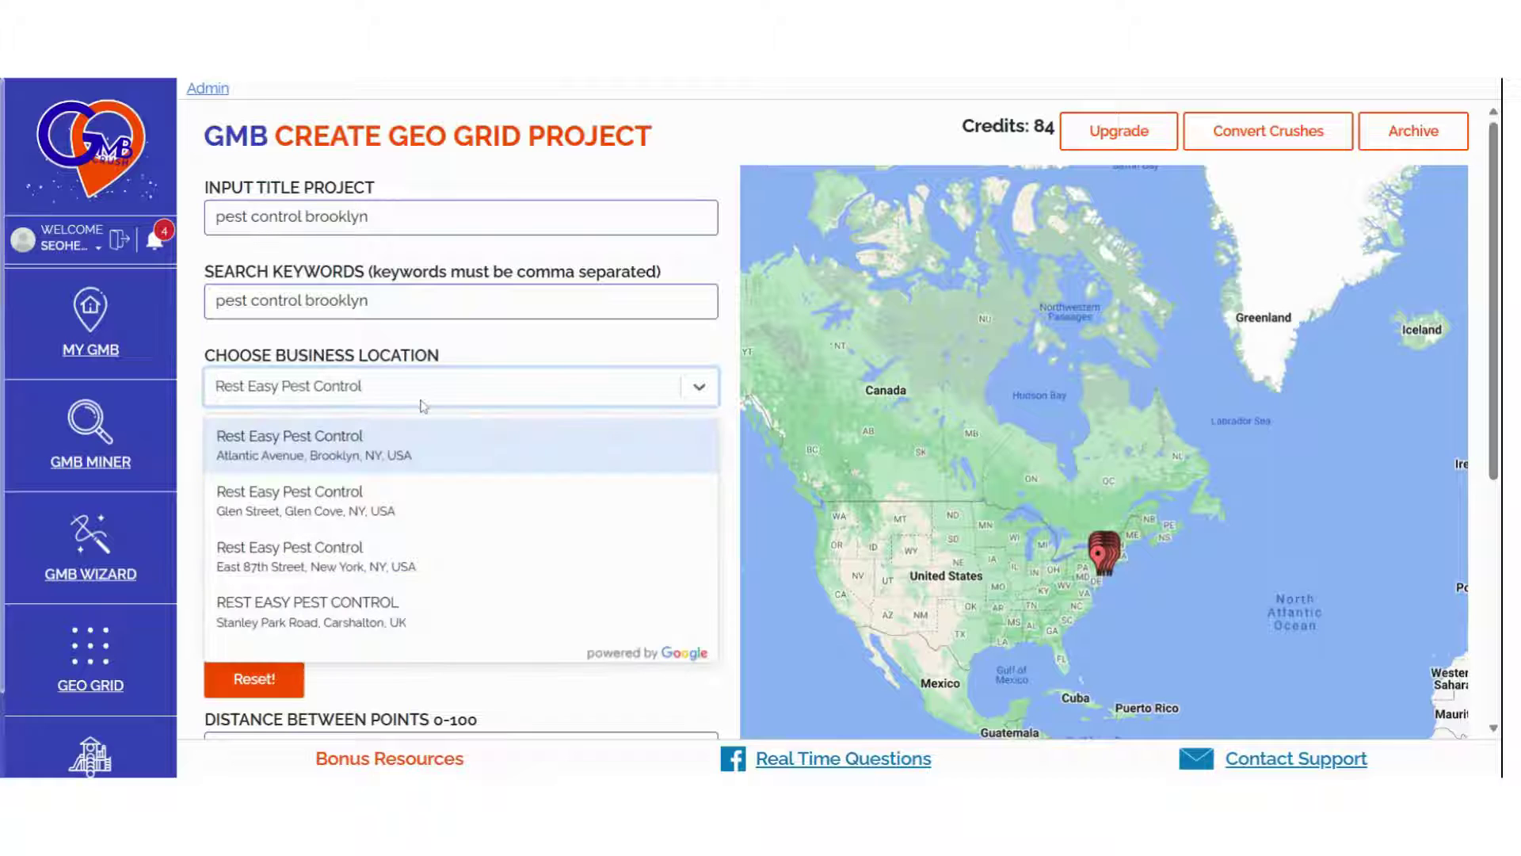
left_click(396, 458)
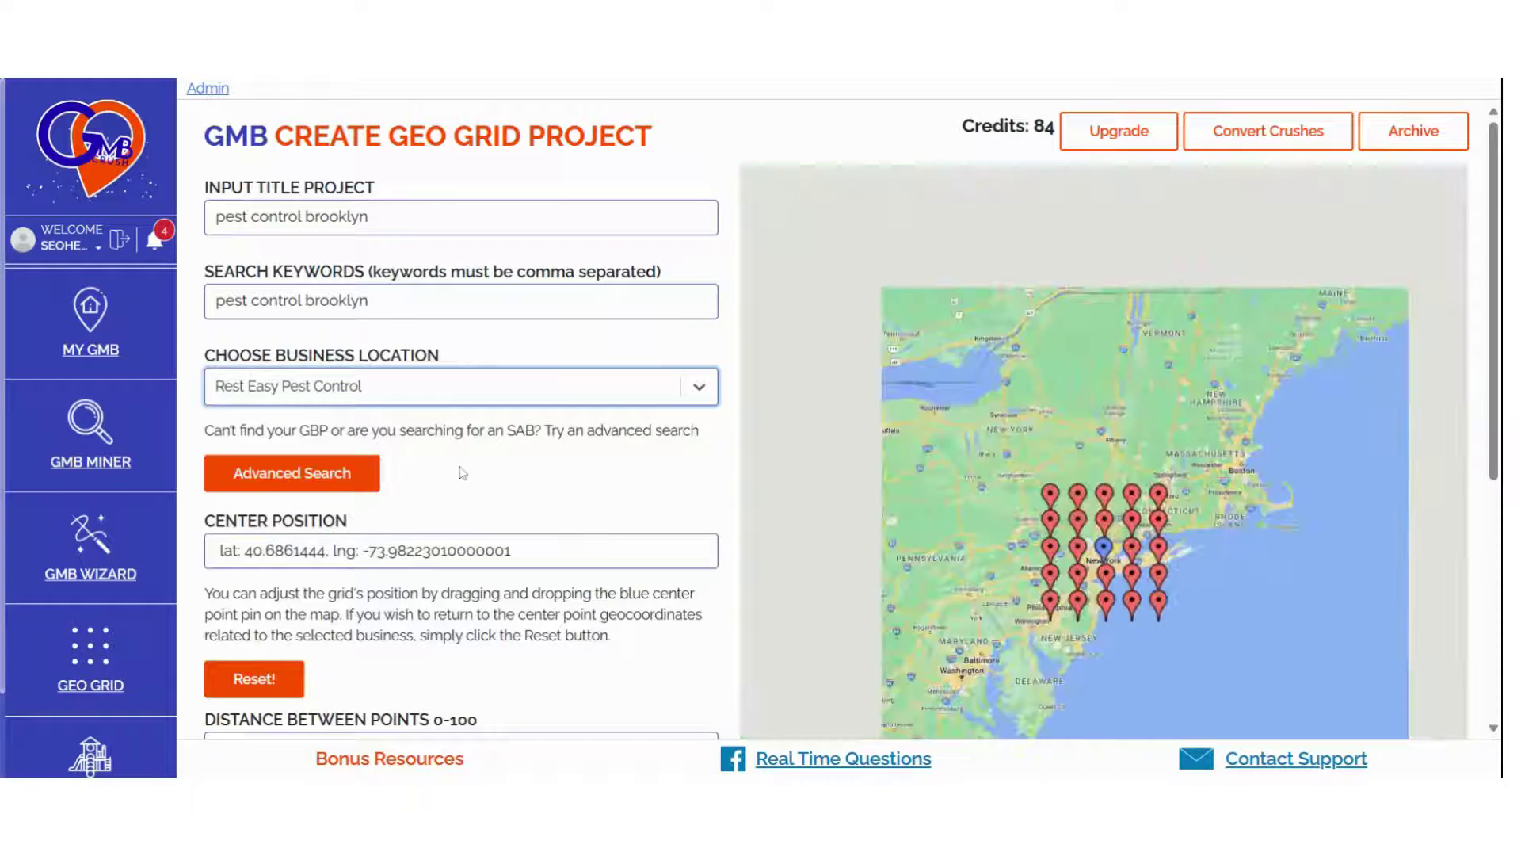
left_click(458, 470)
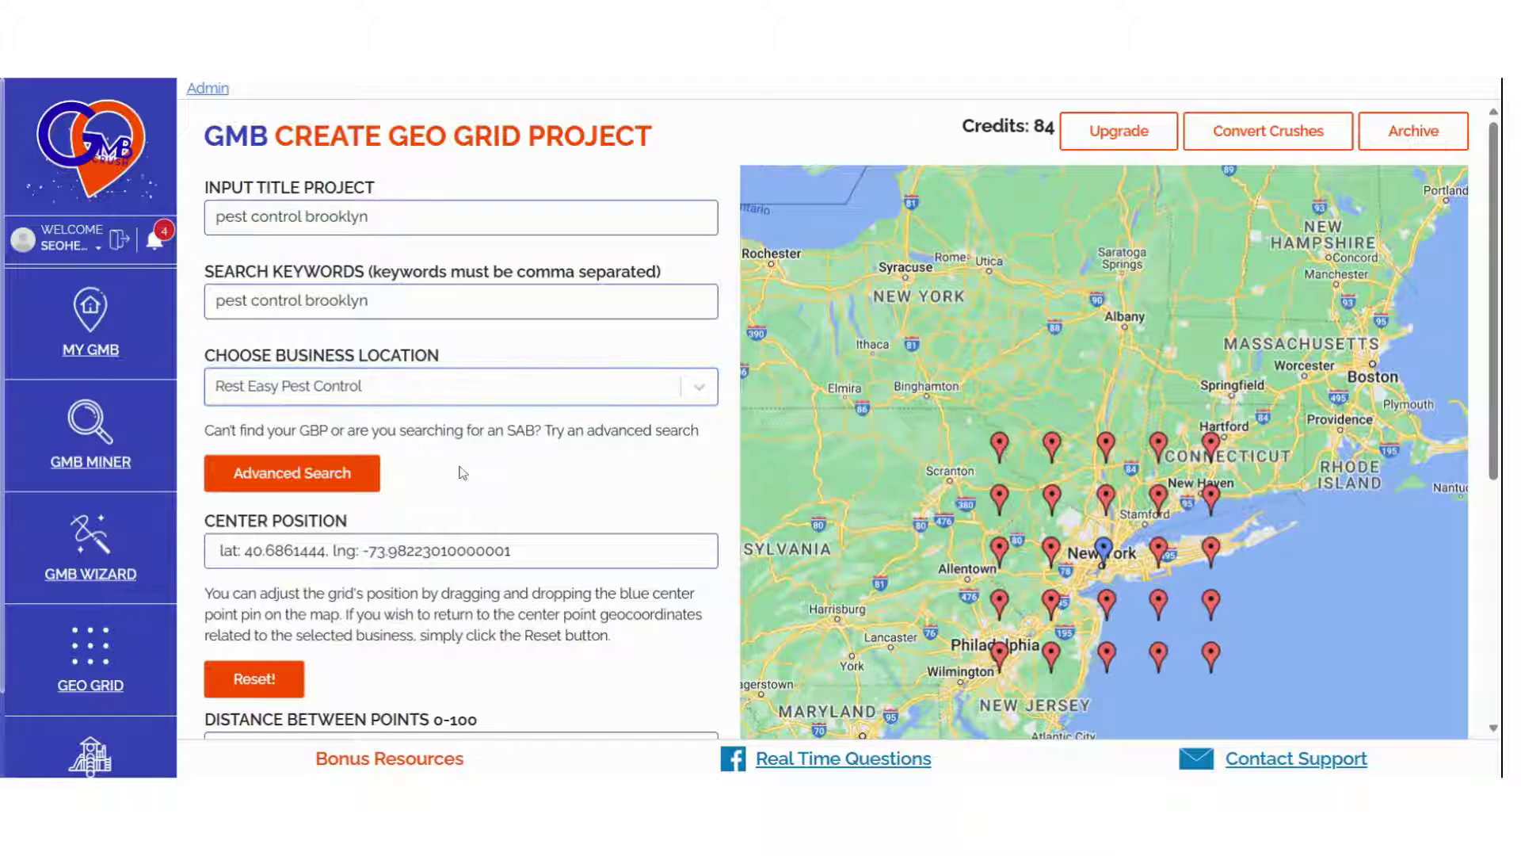
Reveal the Advanced Search fields and check the search location entry
left_click(305, 484)
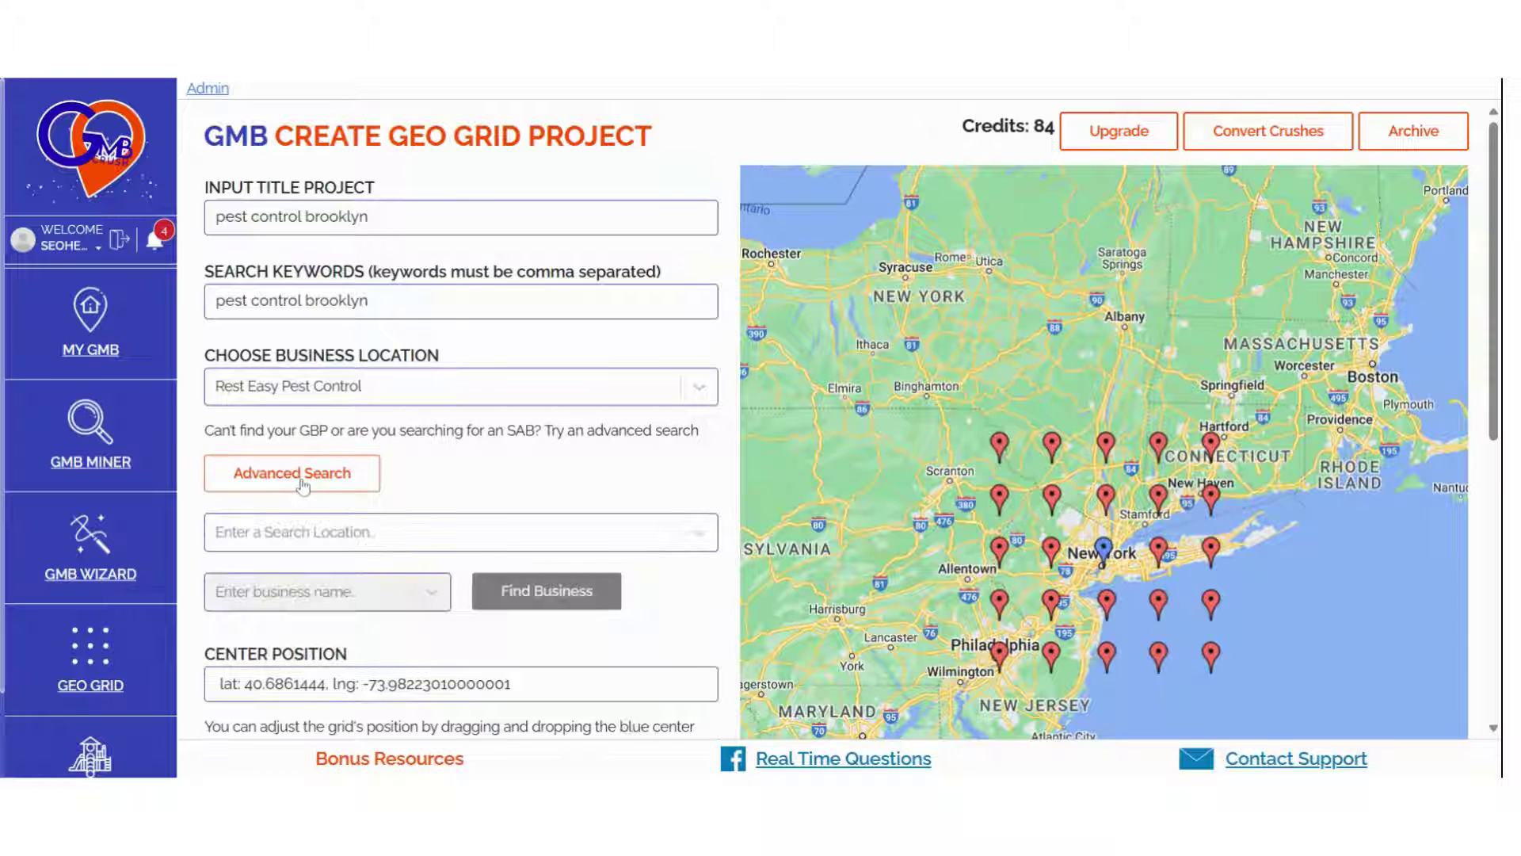
left_click(353, 539)
left_click(303, 610)
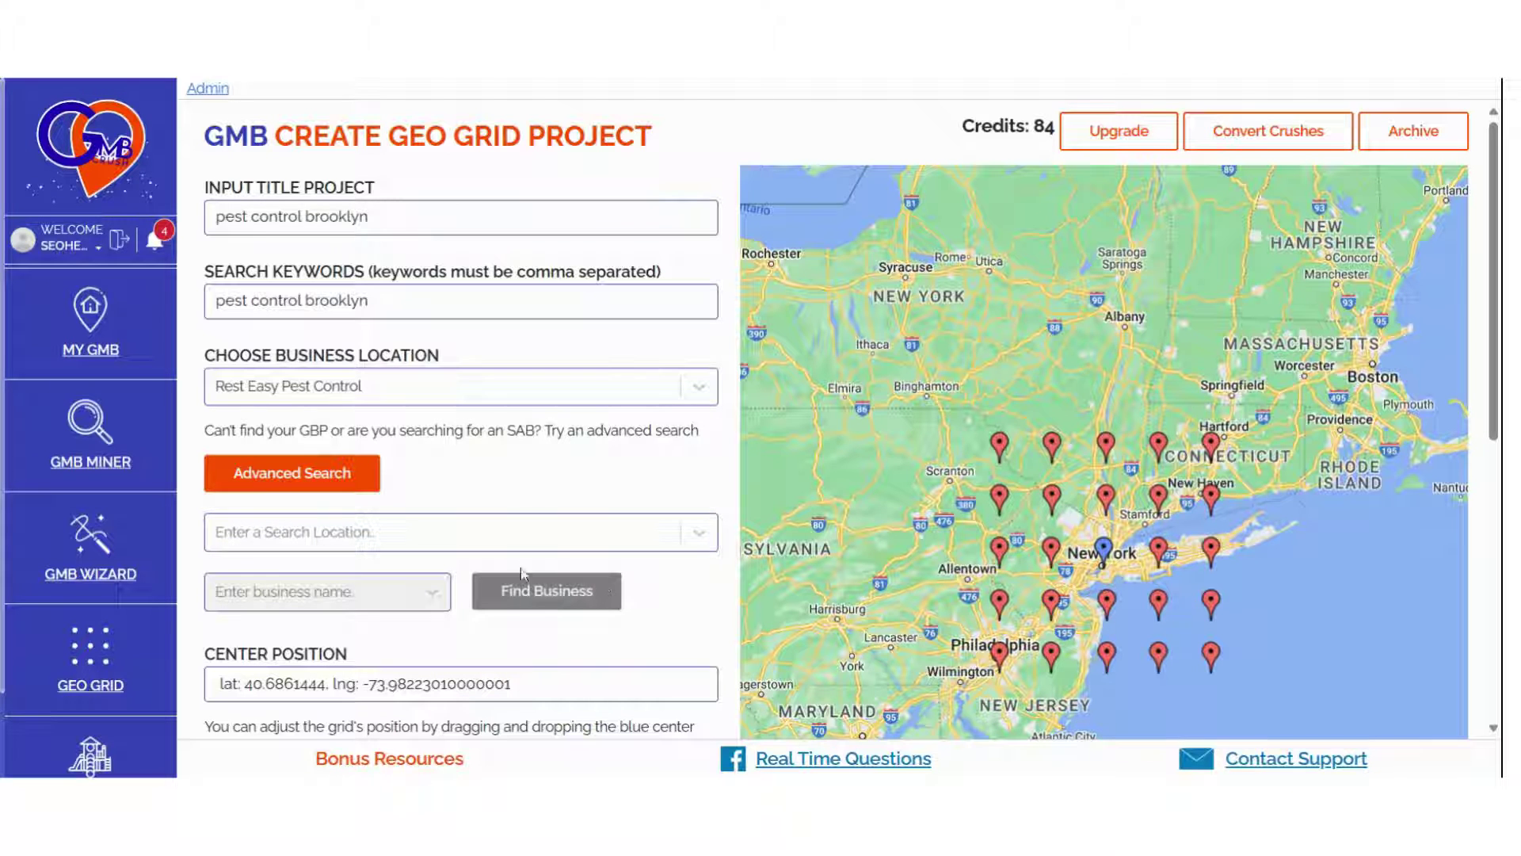
Move the grid centre pin northwest of New York to about lat 41.005, lng -74.963
scroll(653, 593, "down", 3)
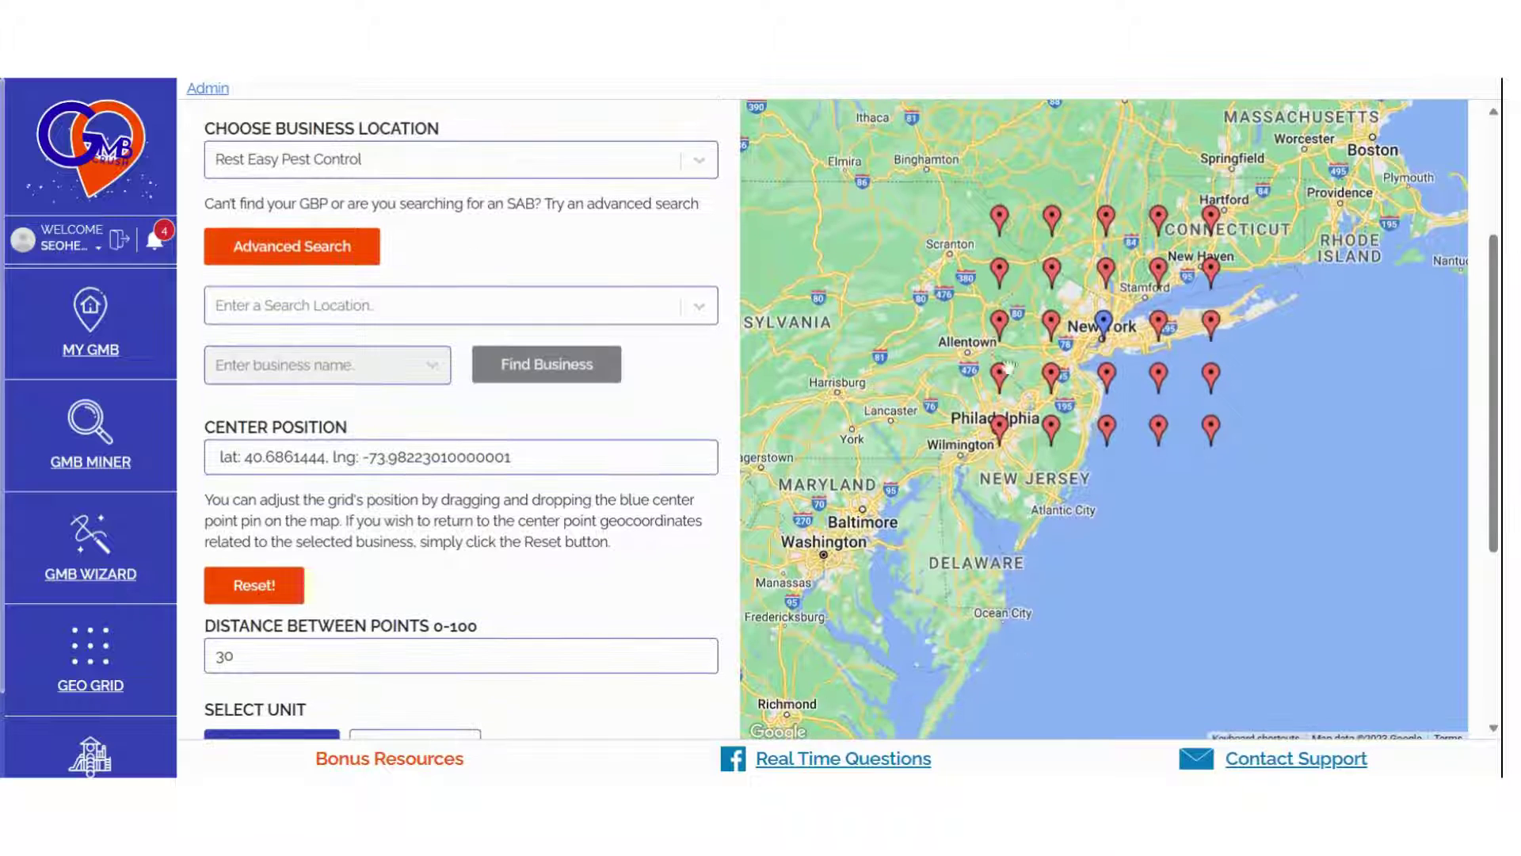
mouse_move(1103, 325)
left_mouse_down()
mouse_move(1082, 290)
mouse_move(1060, 333)
mouse_move(961, 336)
left_mouse_up()
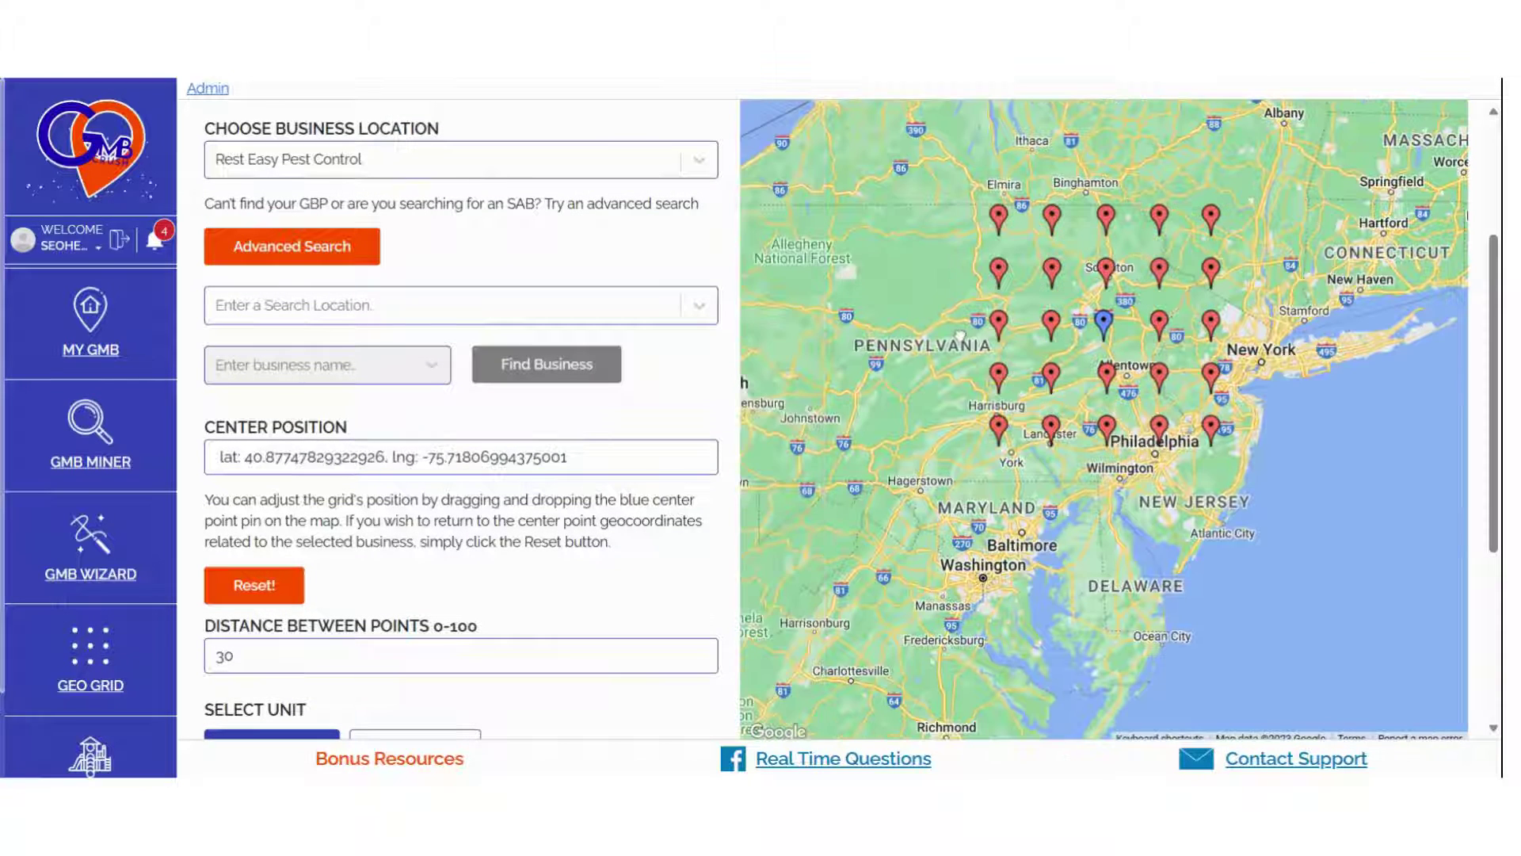
left_click_drag(1103, 321, 1371, 349)
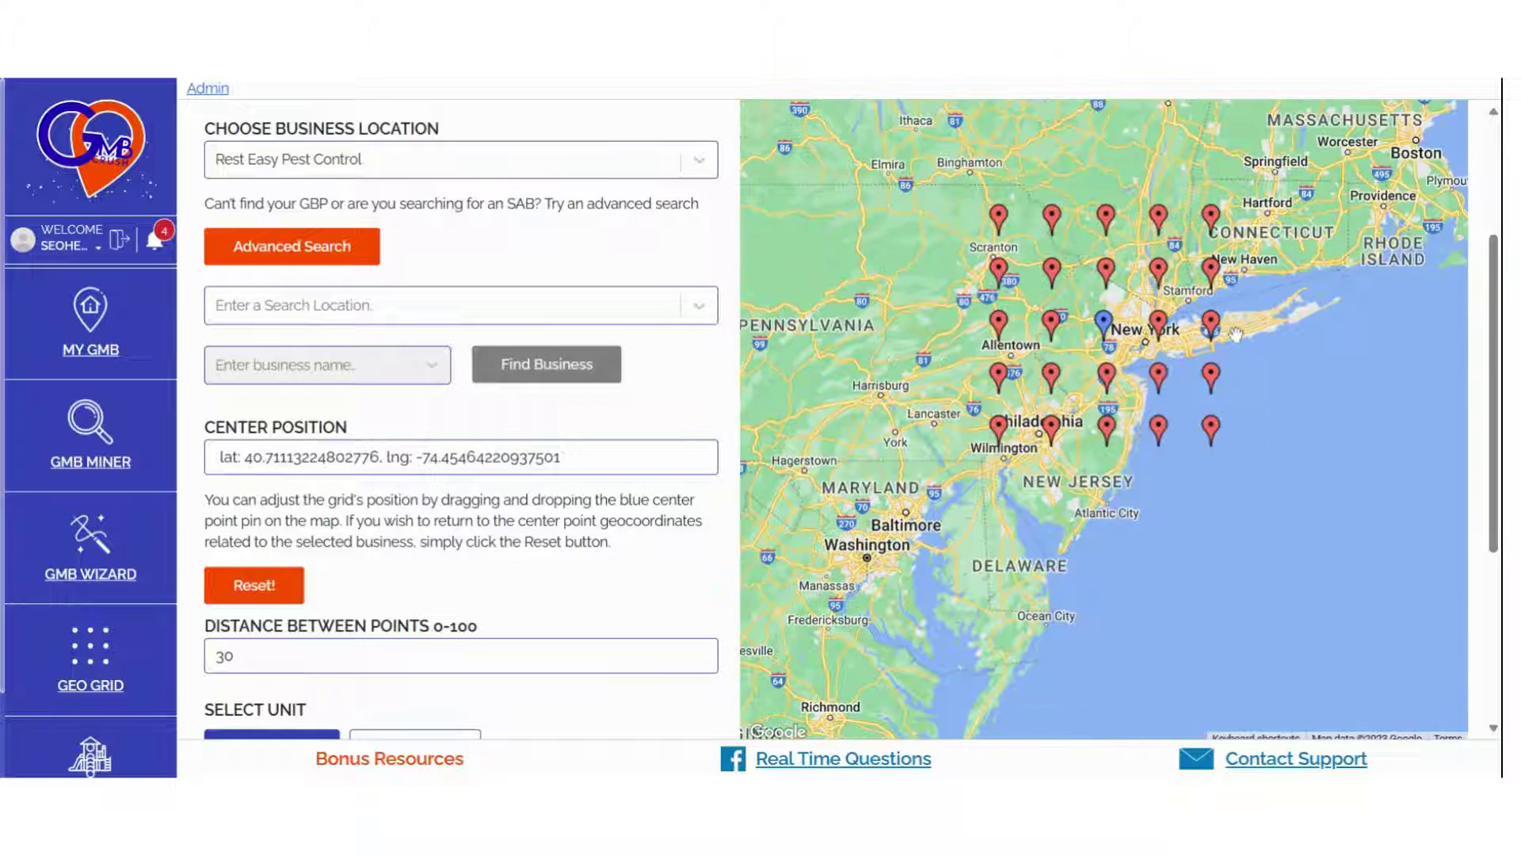
left_click_drag(1103, 320, 919, 305)
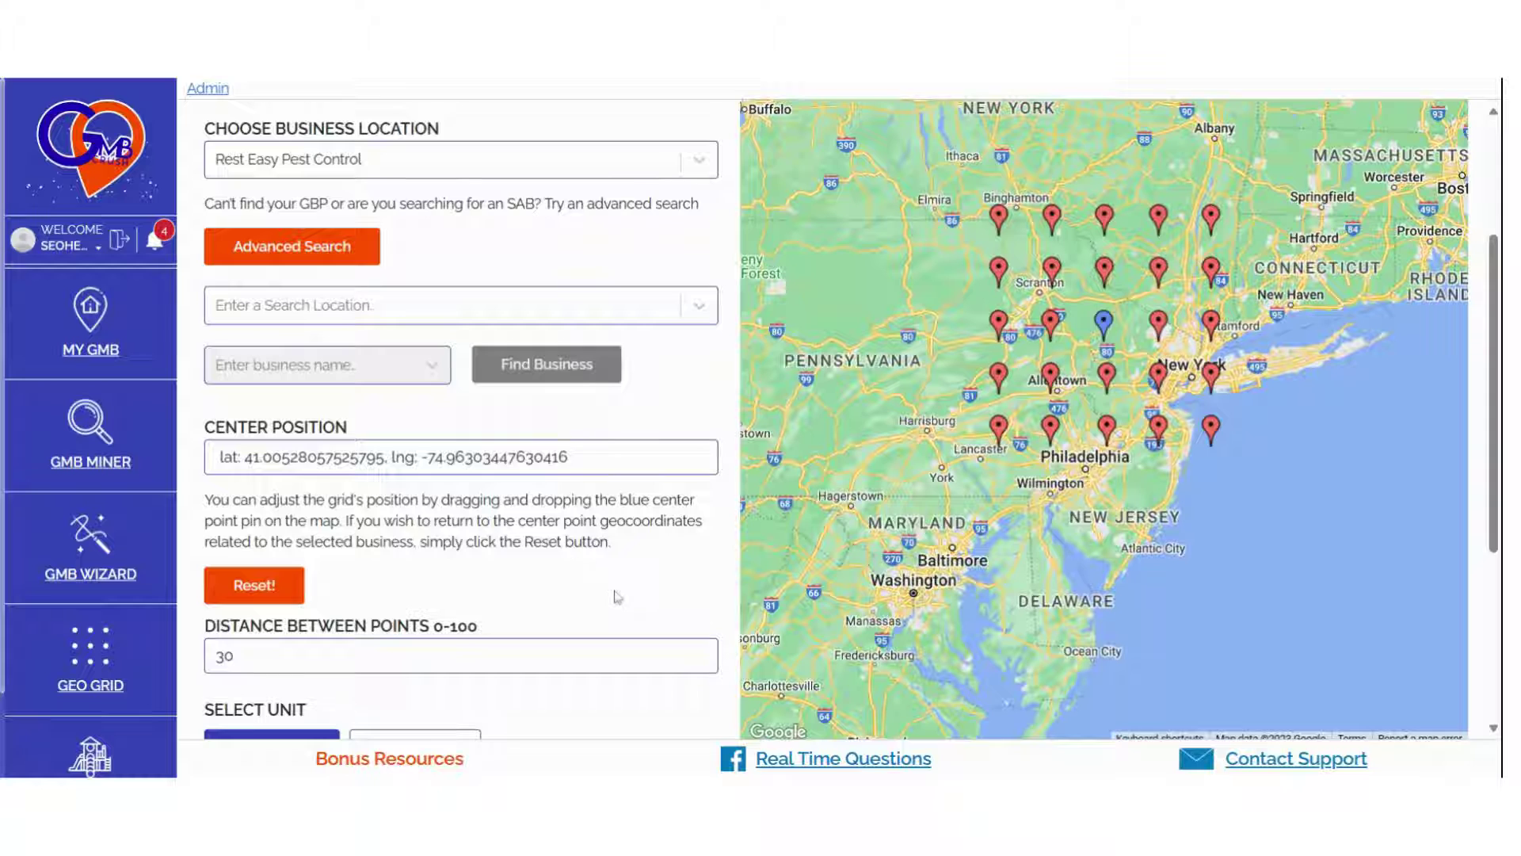
scroll(618, 596, "down", 3)
scroll(851, 409, "up", 2)
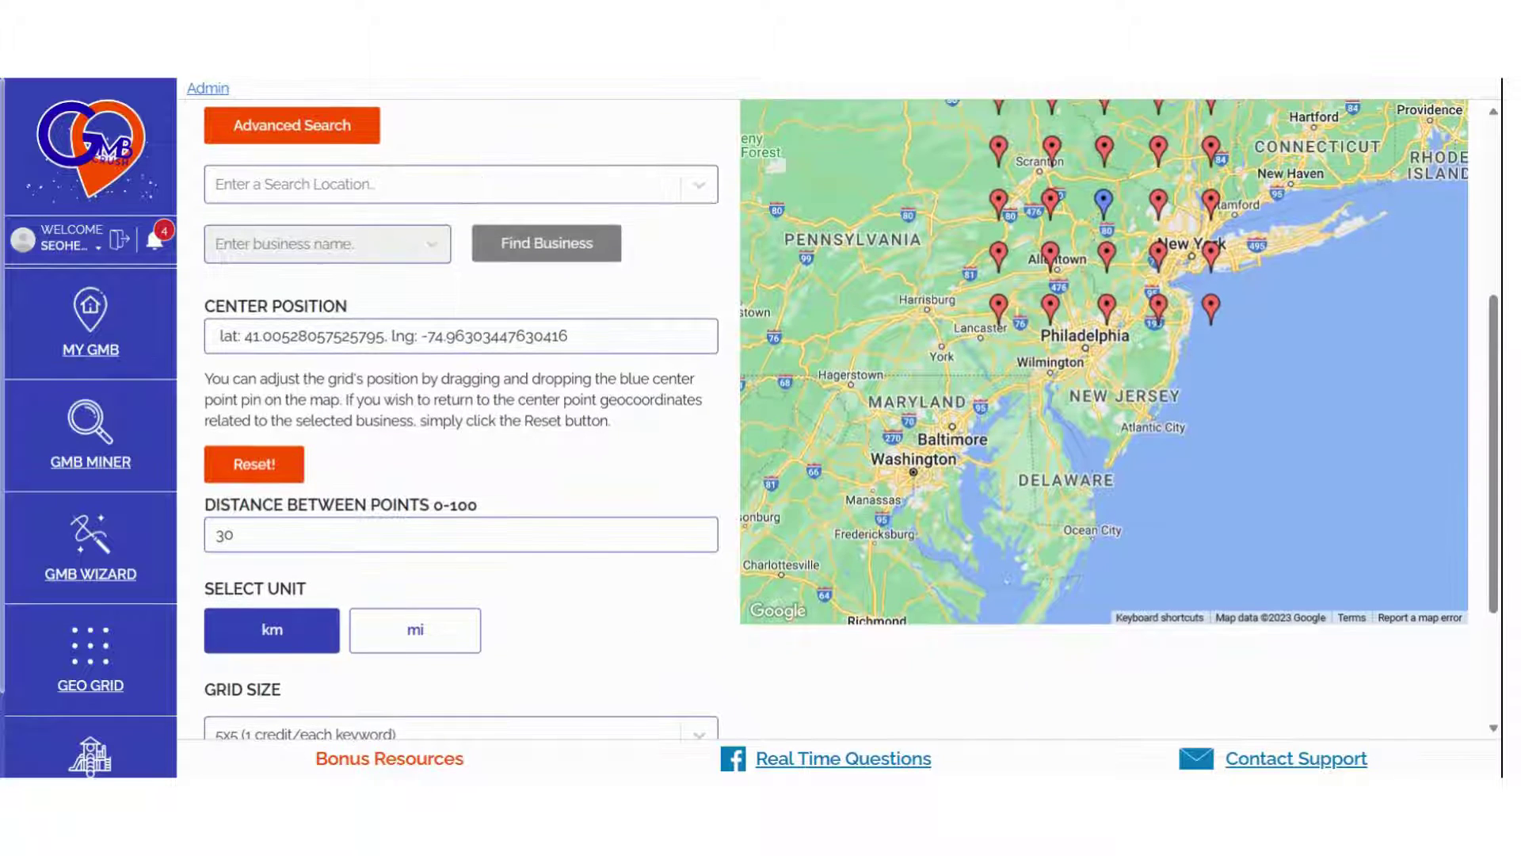
Try Distance Between Points values of 0.5, 10 and 1
left_click(230, 623)
key("BackSpace")
key("BackSpace")
type("0.5")
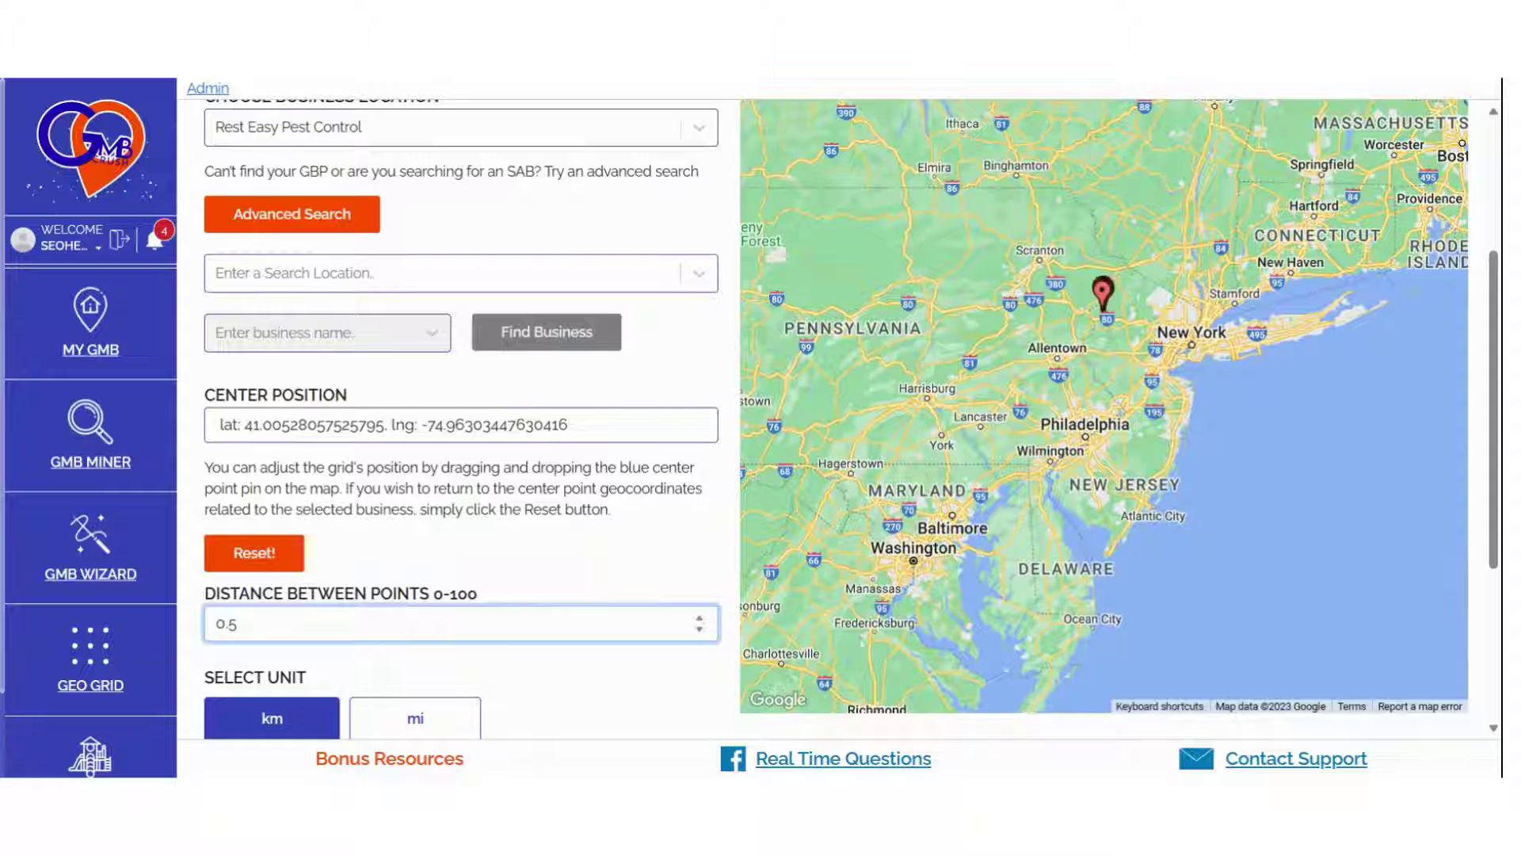
key("BackSpace")
key("BackSpace")
key("BackSpace")
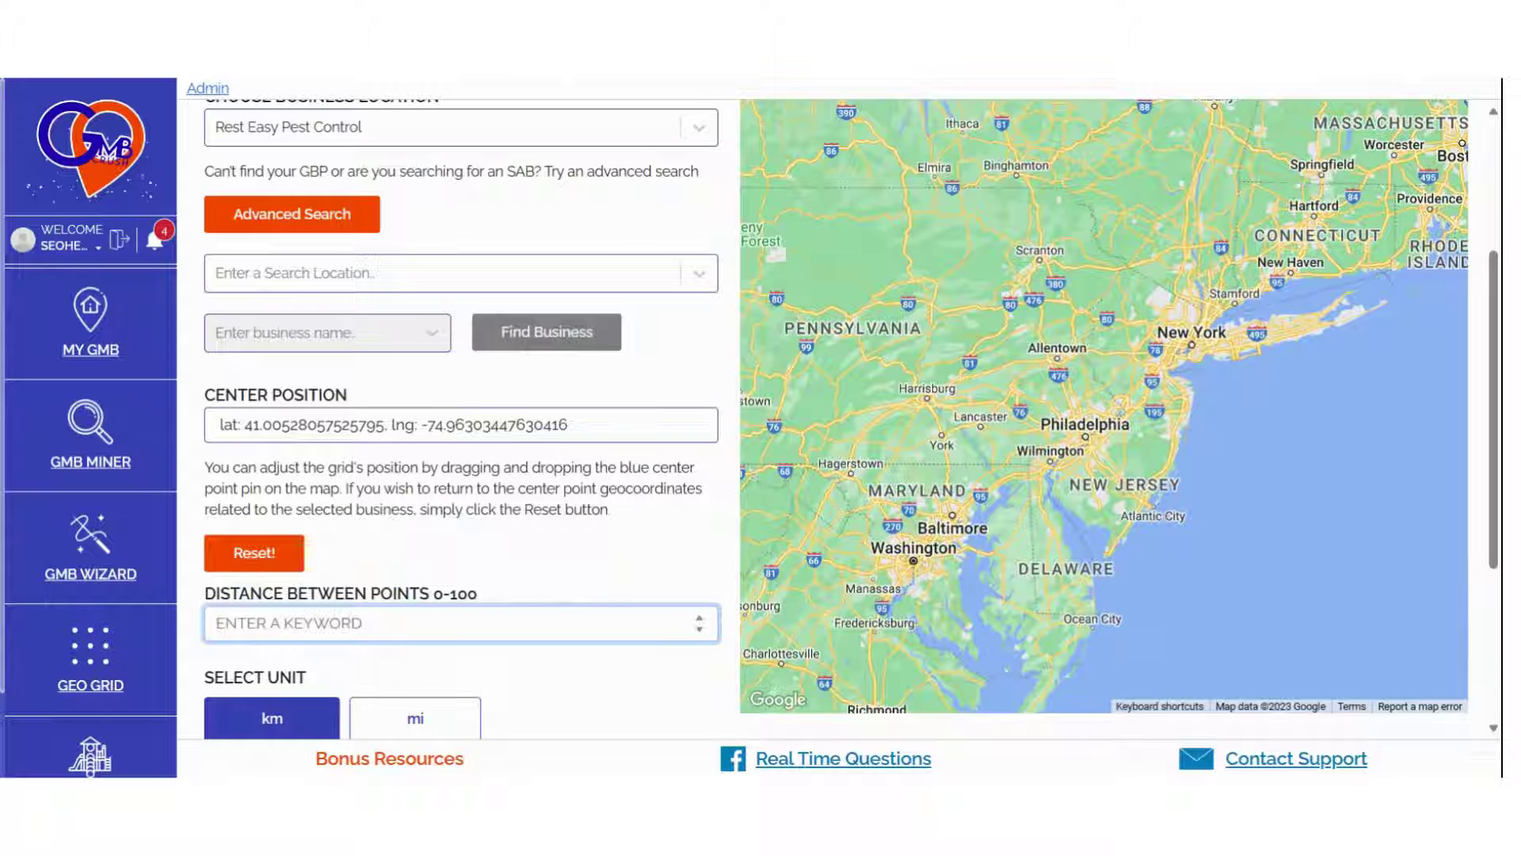
type("10")
key("BackSpace")
type("1")
Re-centre the grid near Lehighton and clear the distance value
scroll(1036, 333, "up", 1)
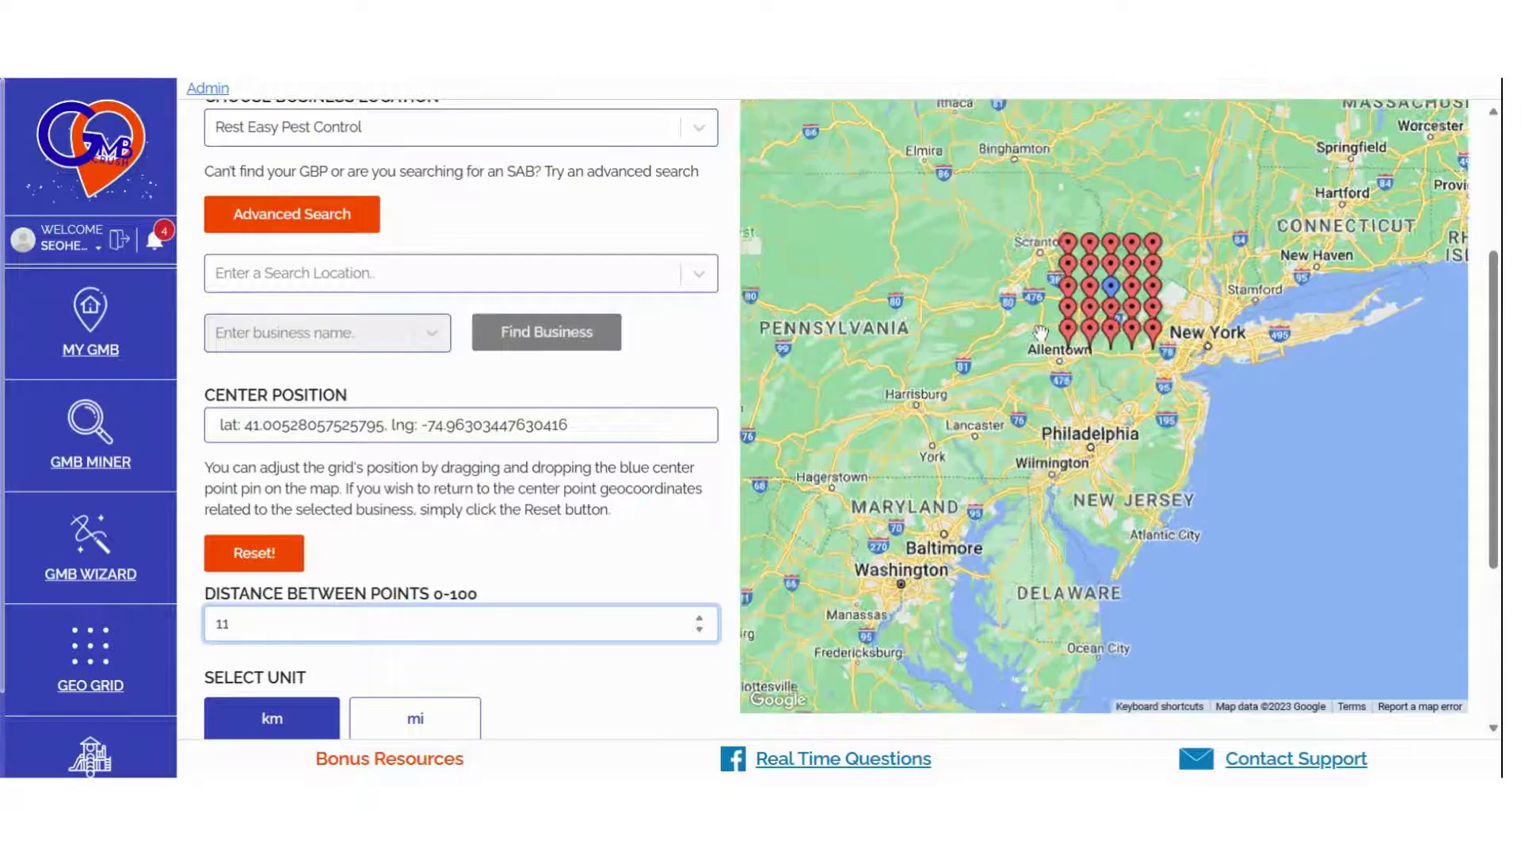
scroll(1035, 333, "up", 1)
left_click(1035, 333)
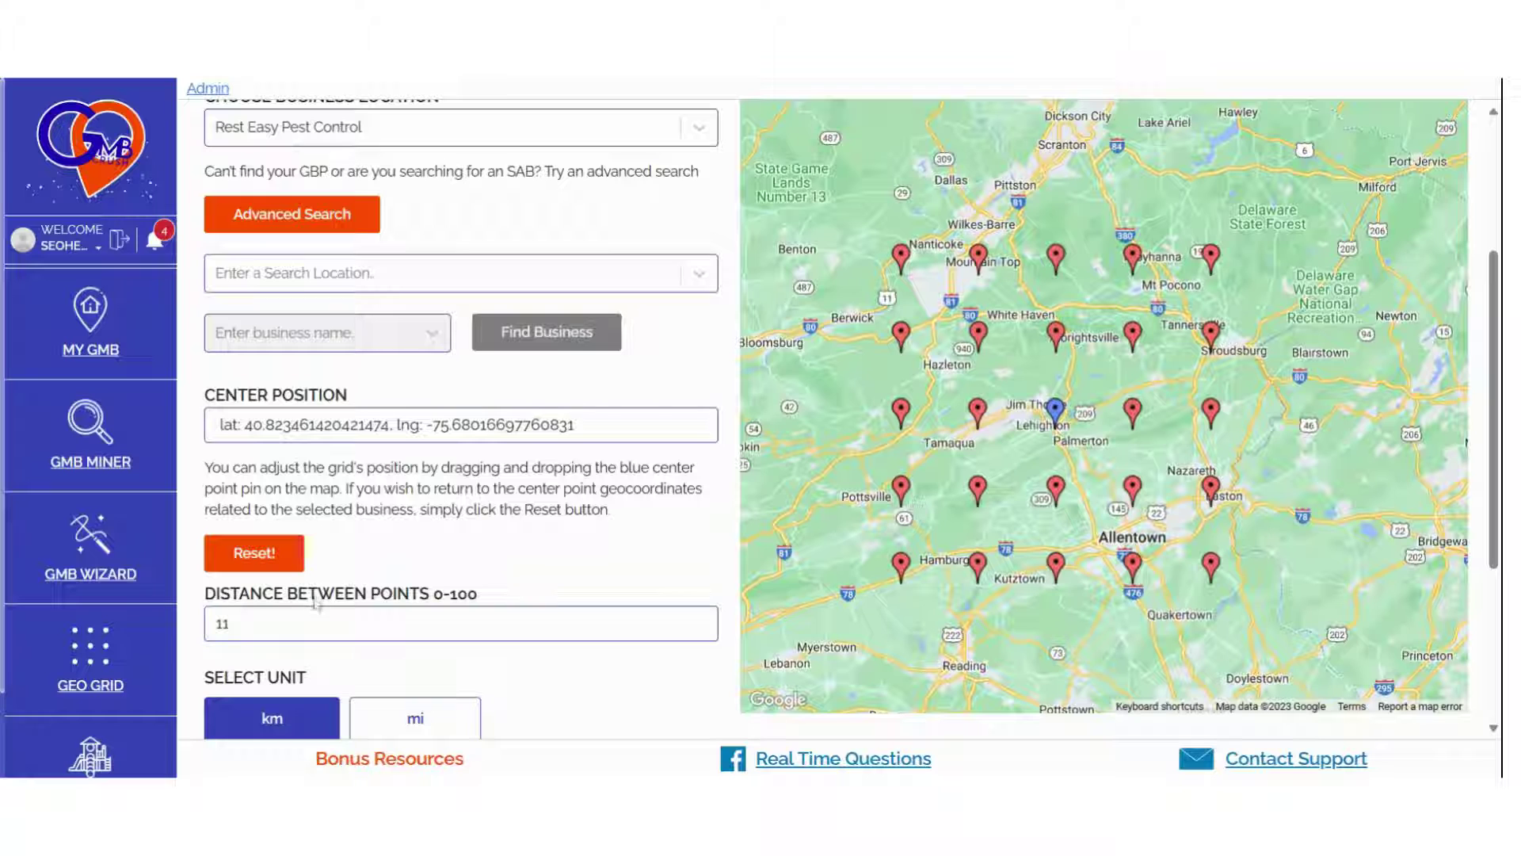
key("BackSpace")
key("BackSpace")
type("0")
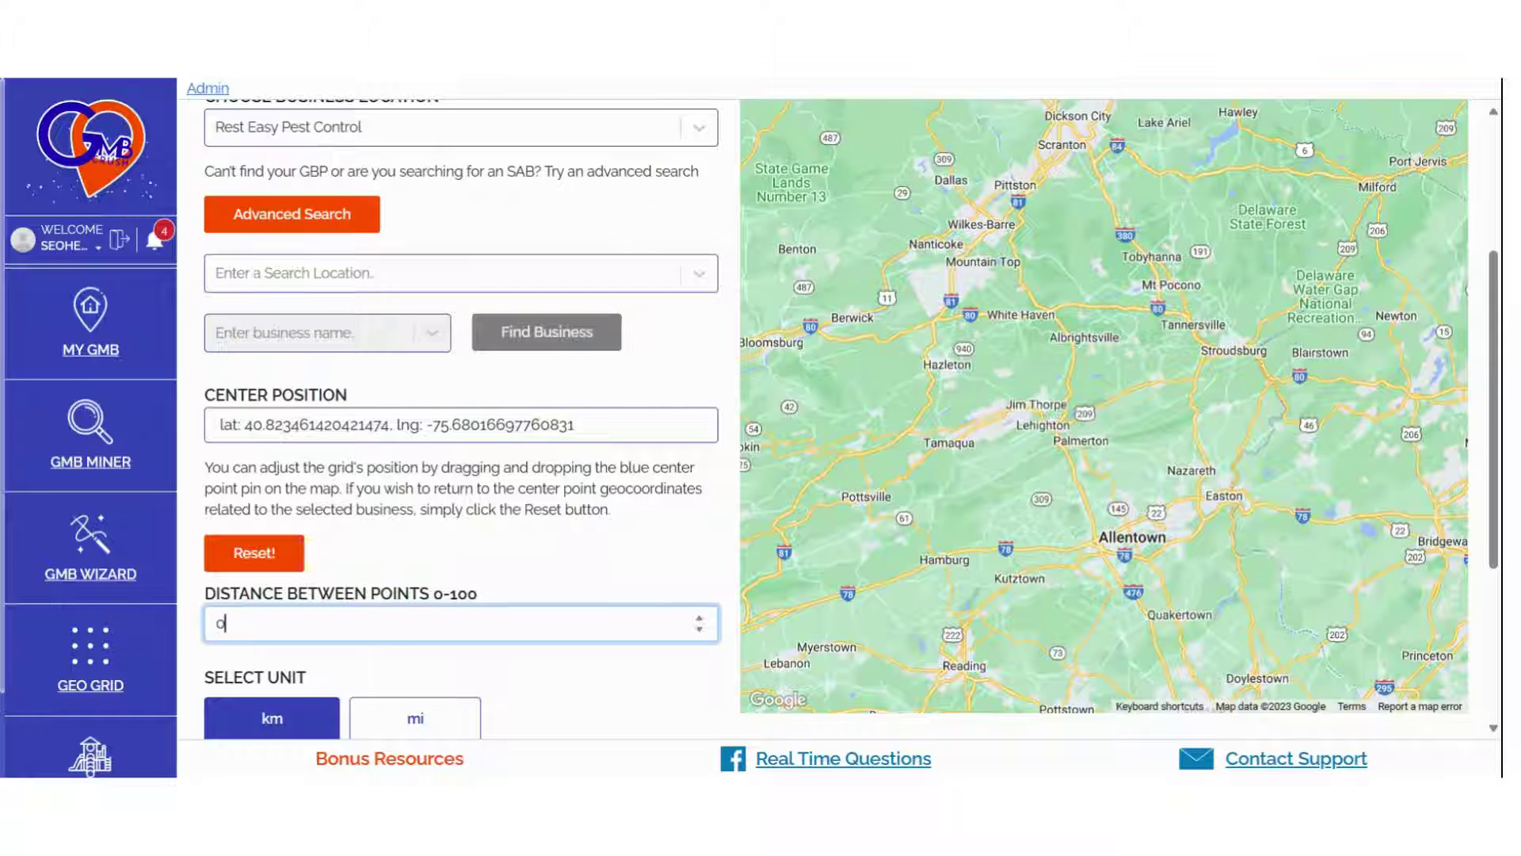
type("8")
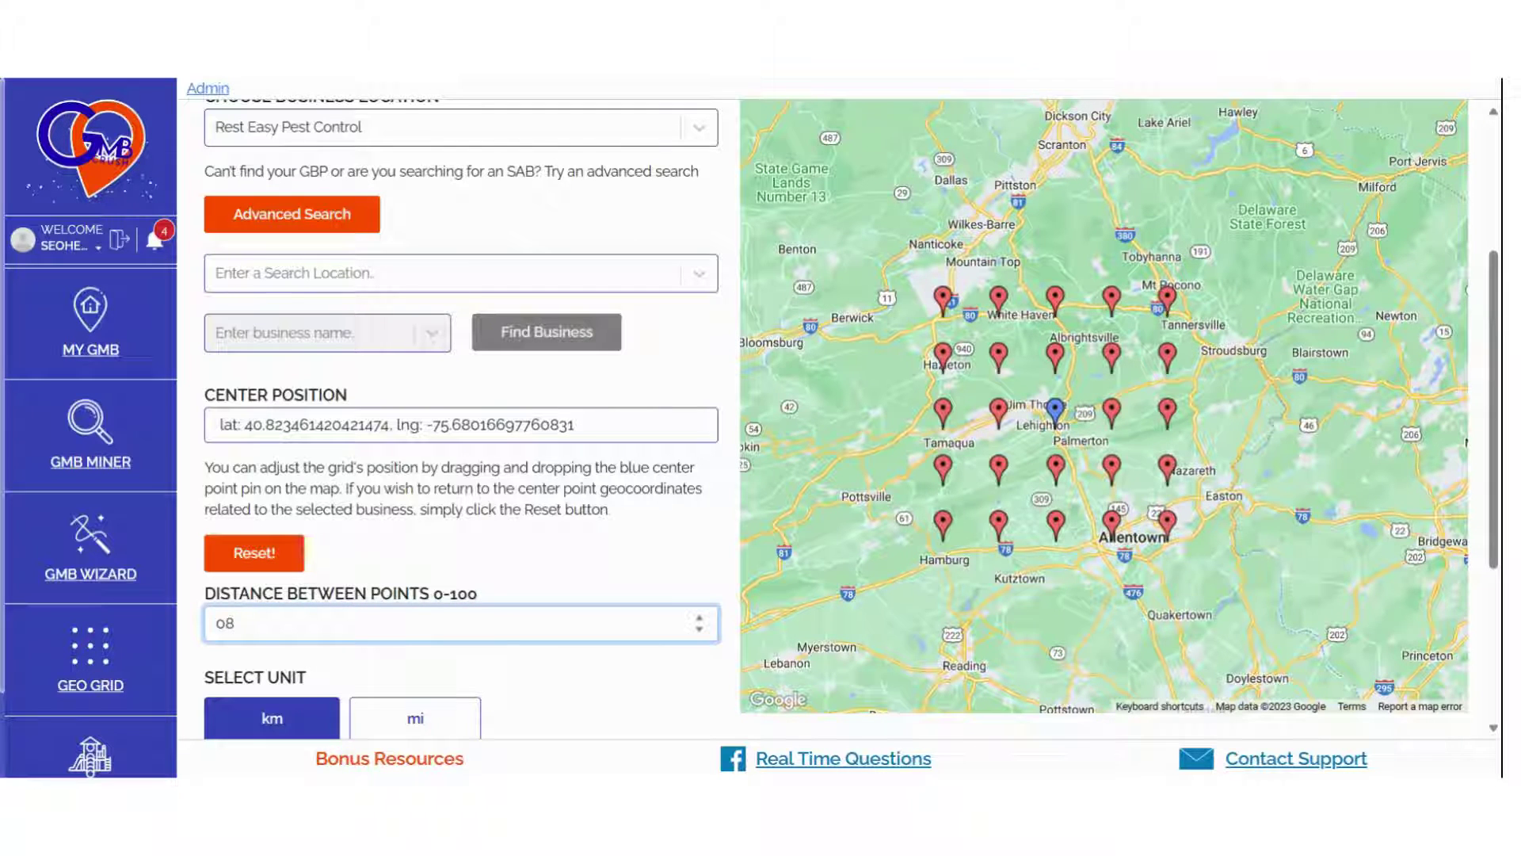
key("BackSpace")
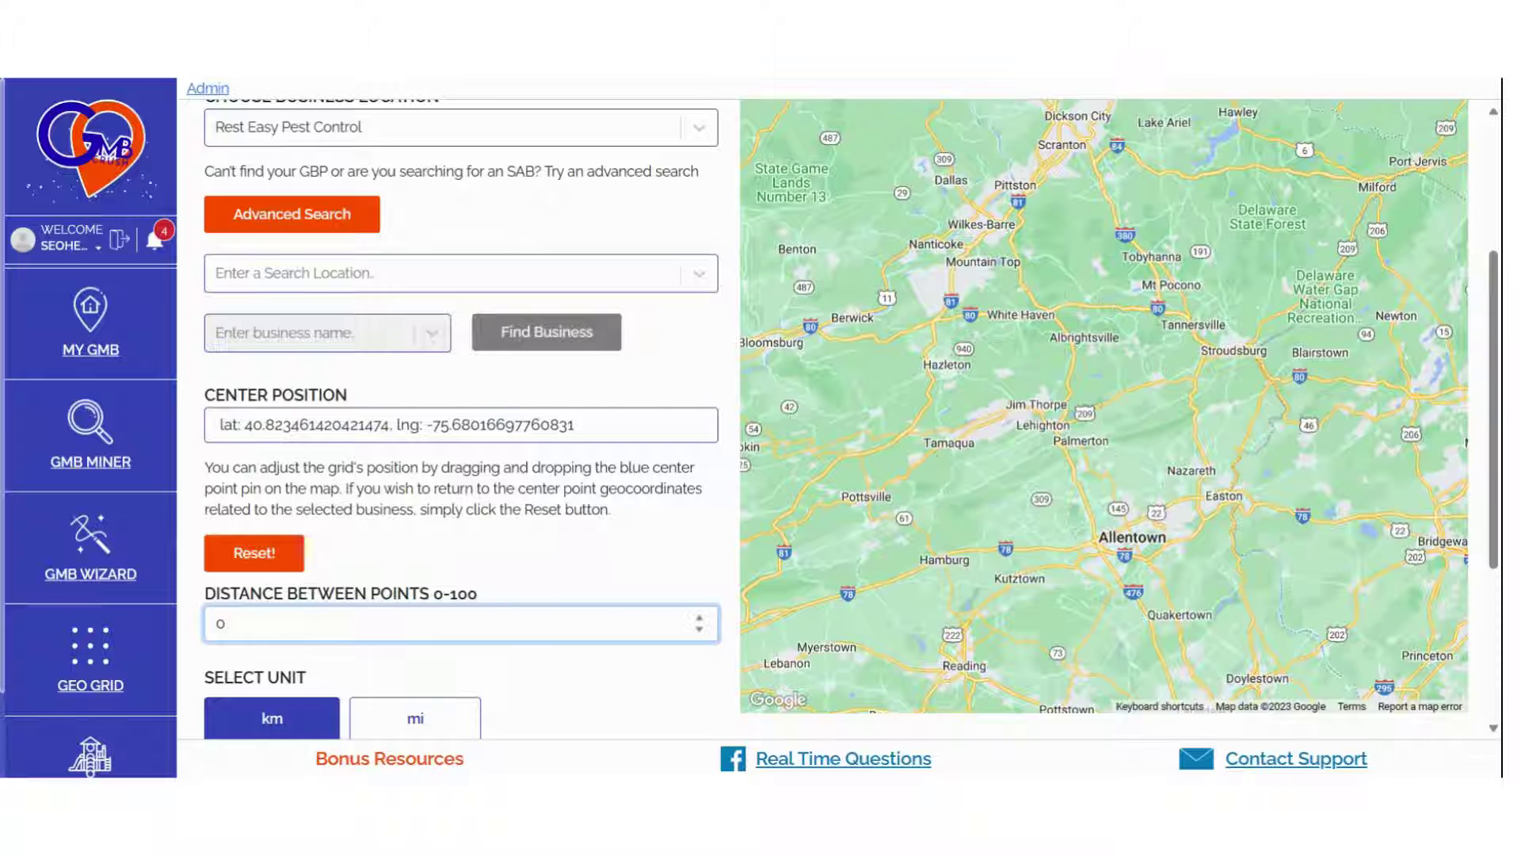
key("BackSpace")
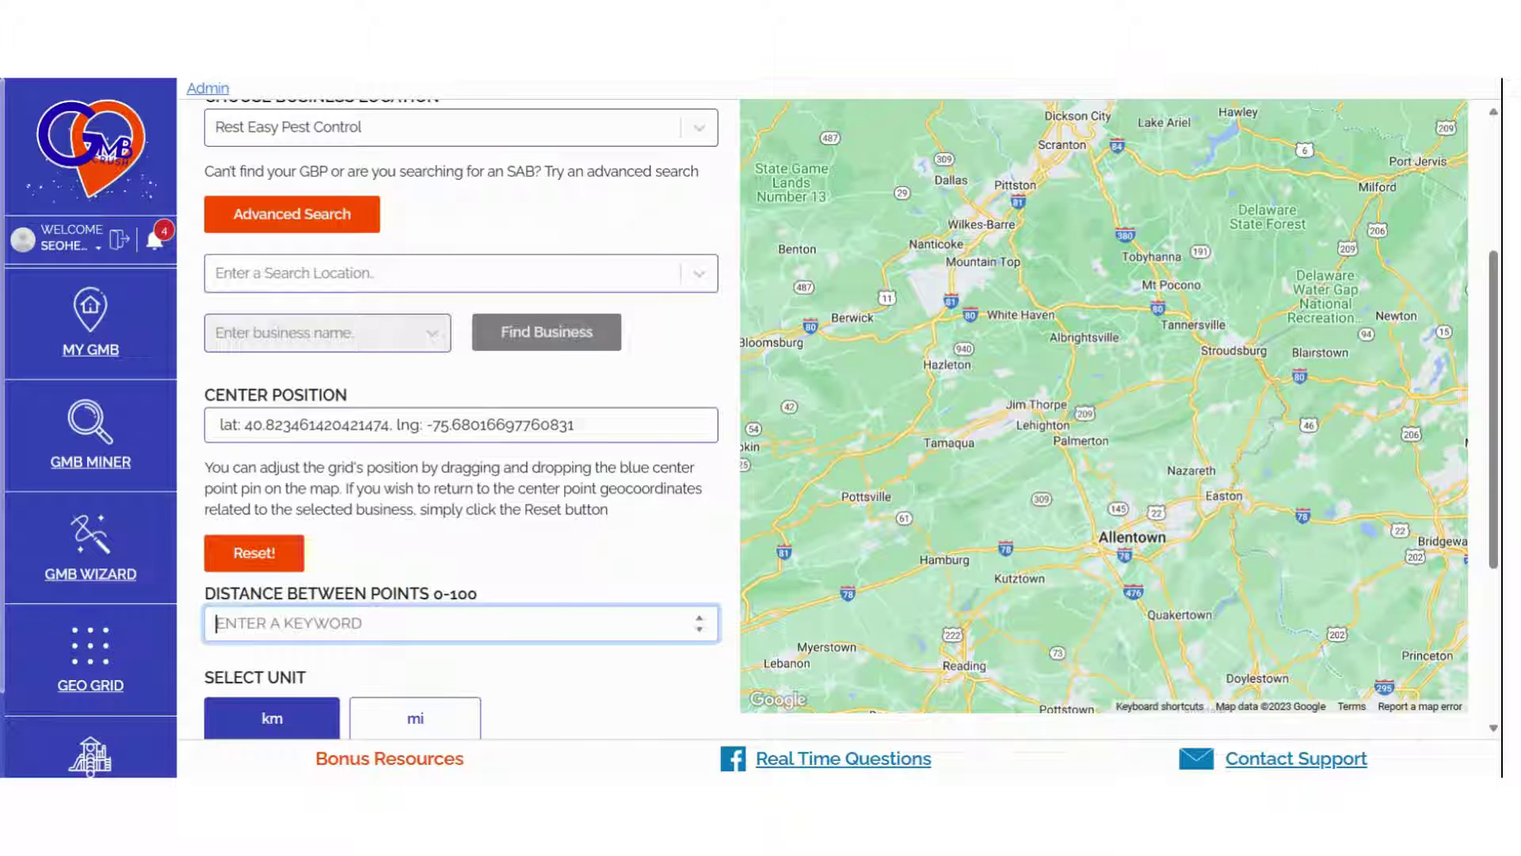
Switch the distance unit to miles and set the spacing to 2, then 5
left_click(424, 719)
left_click(230, 623)
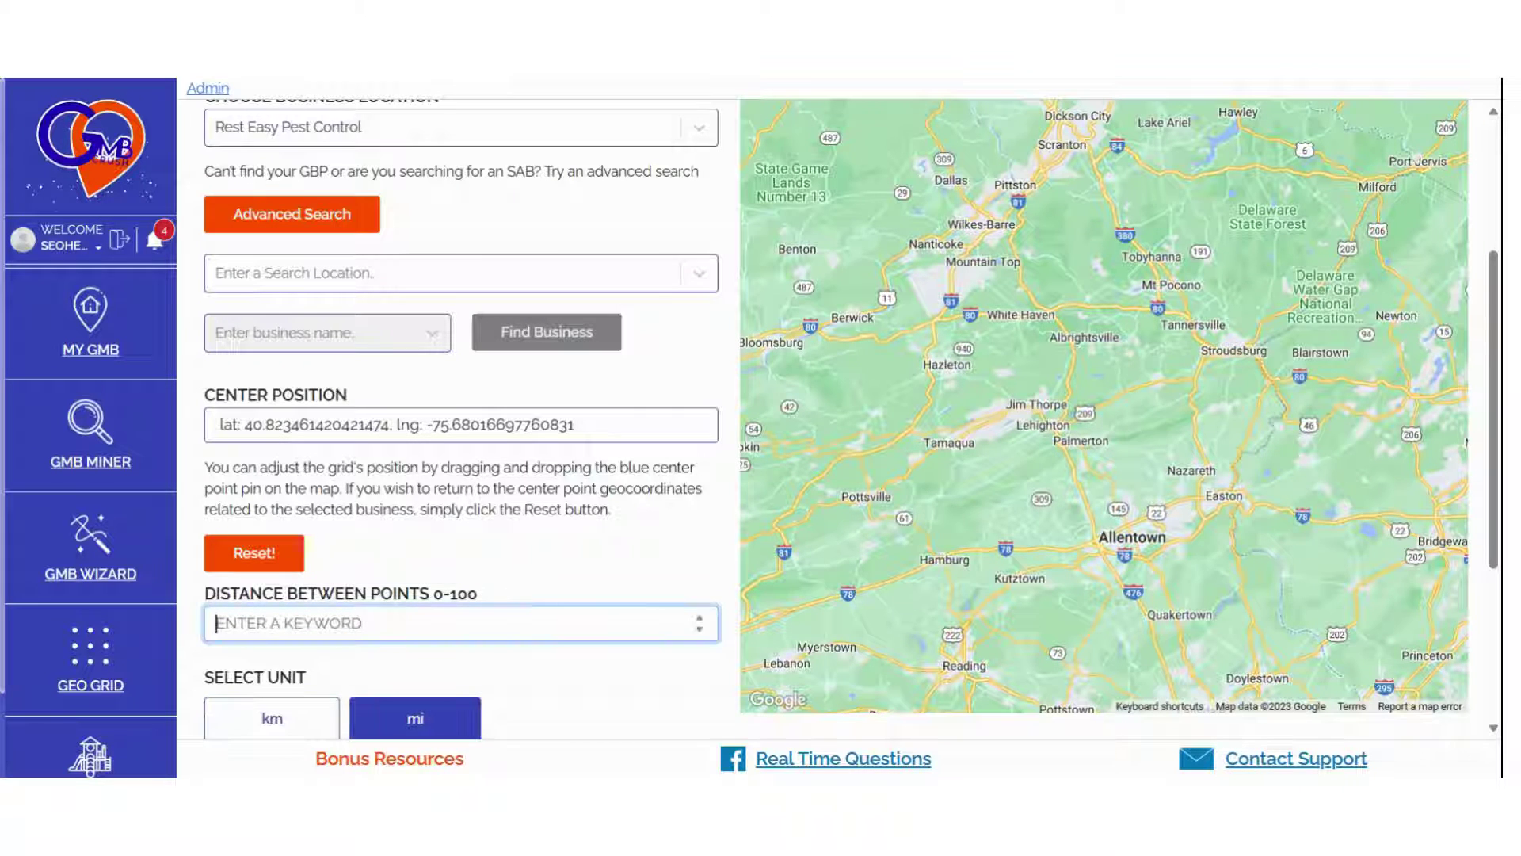
type("2")
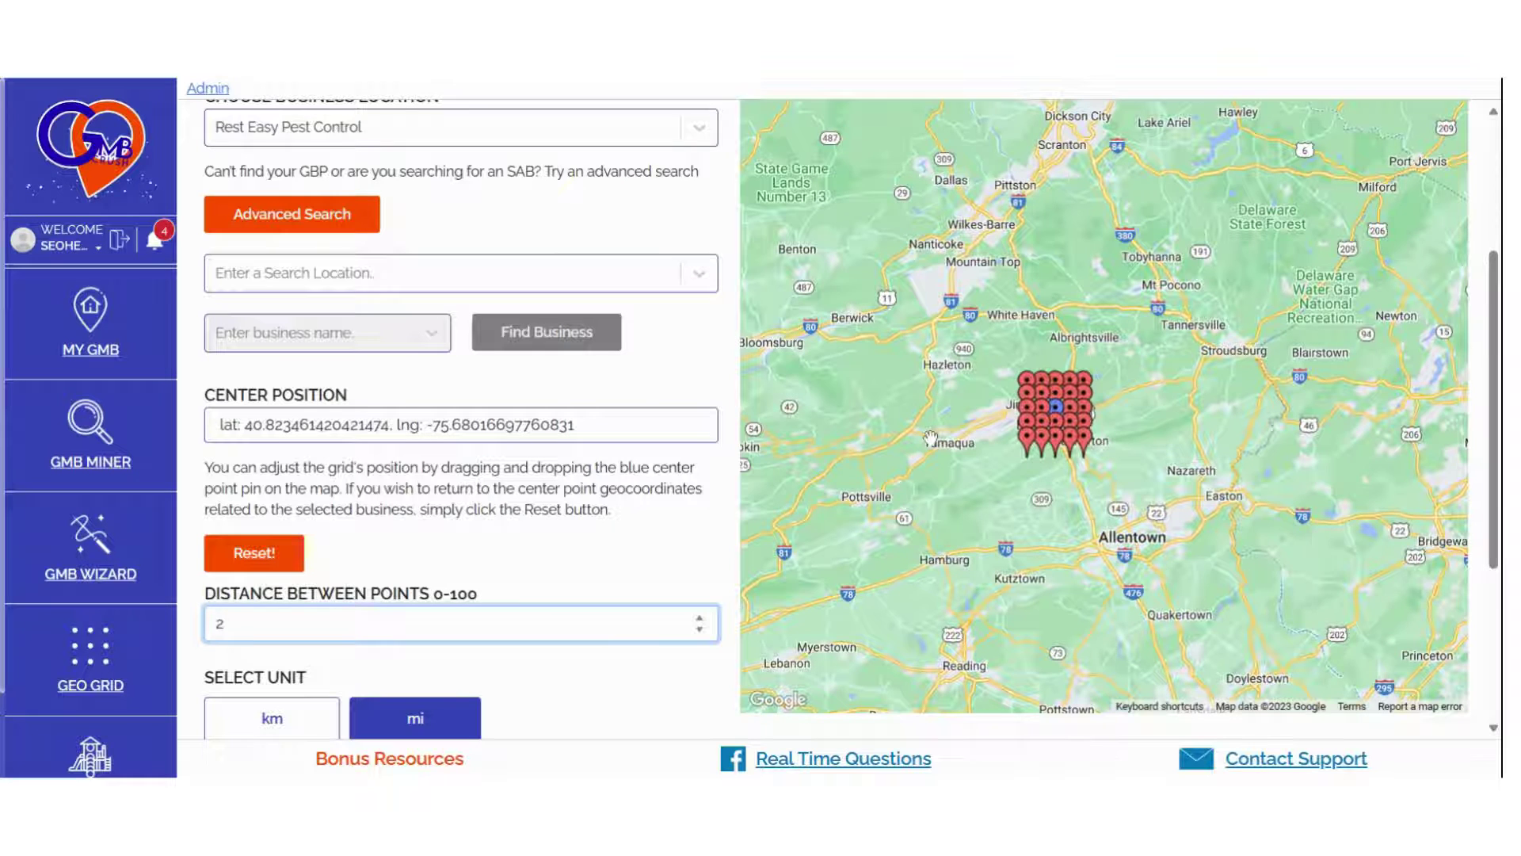
scroll(930, 438, "up", 1)
left_click_drag(1062, 415, 951, 440)
left_click(273, 623)
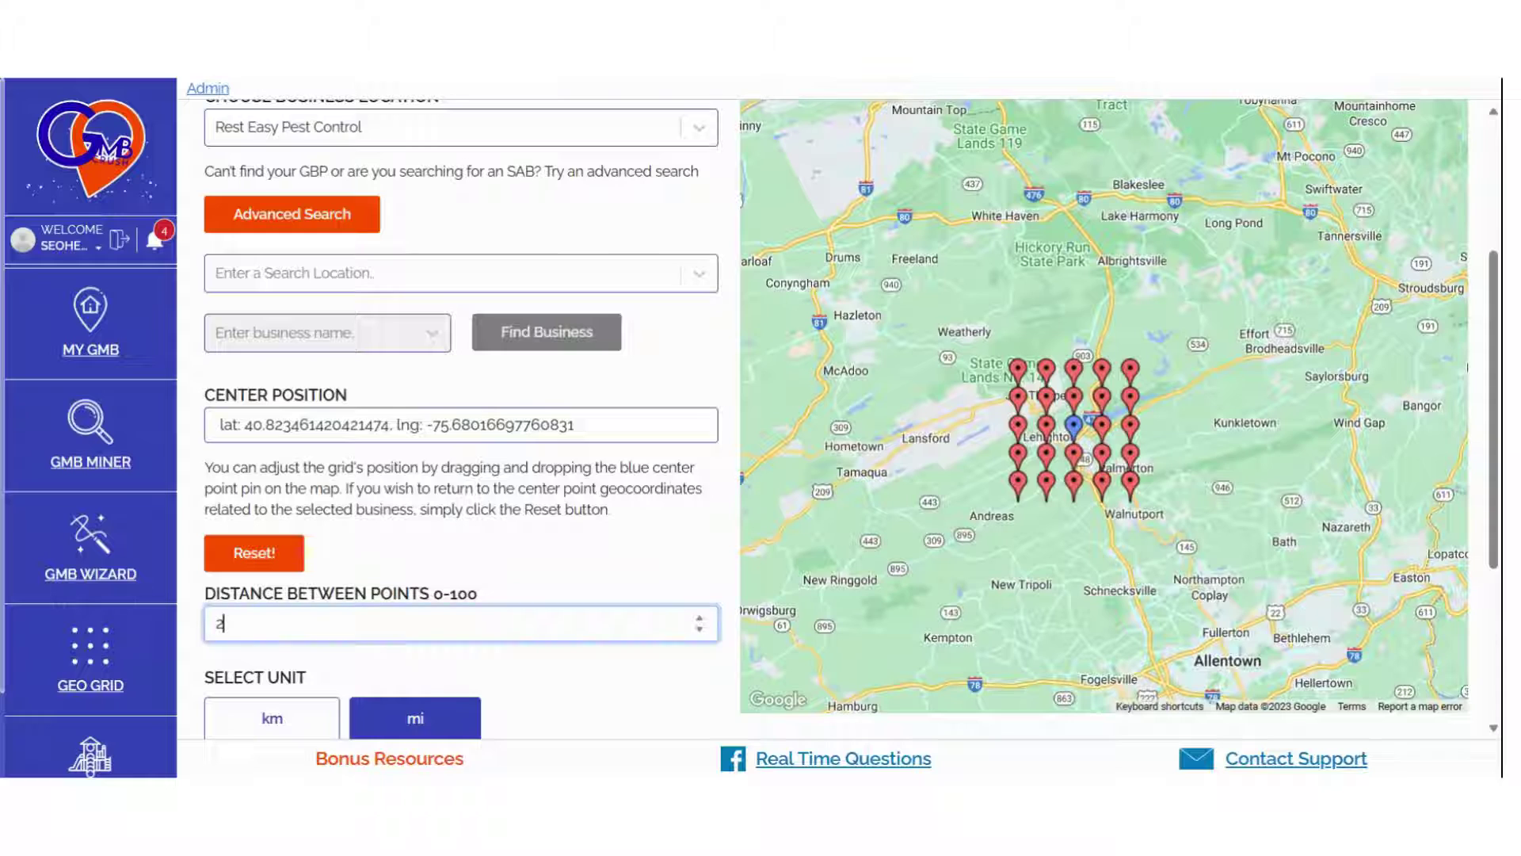
key("BackSpace")
type("5")
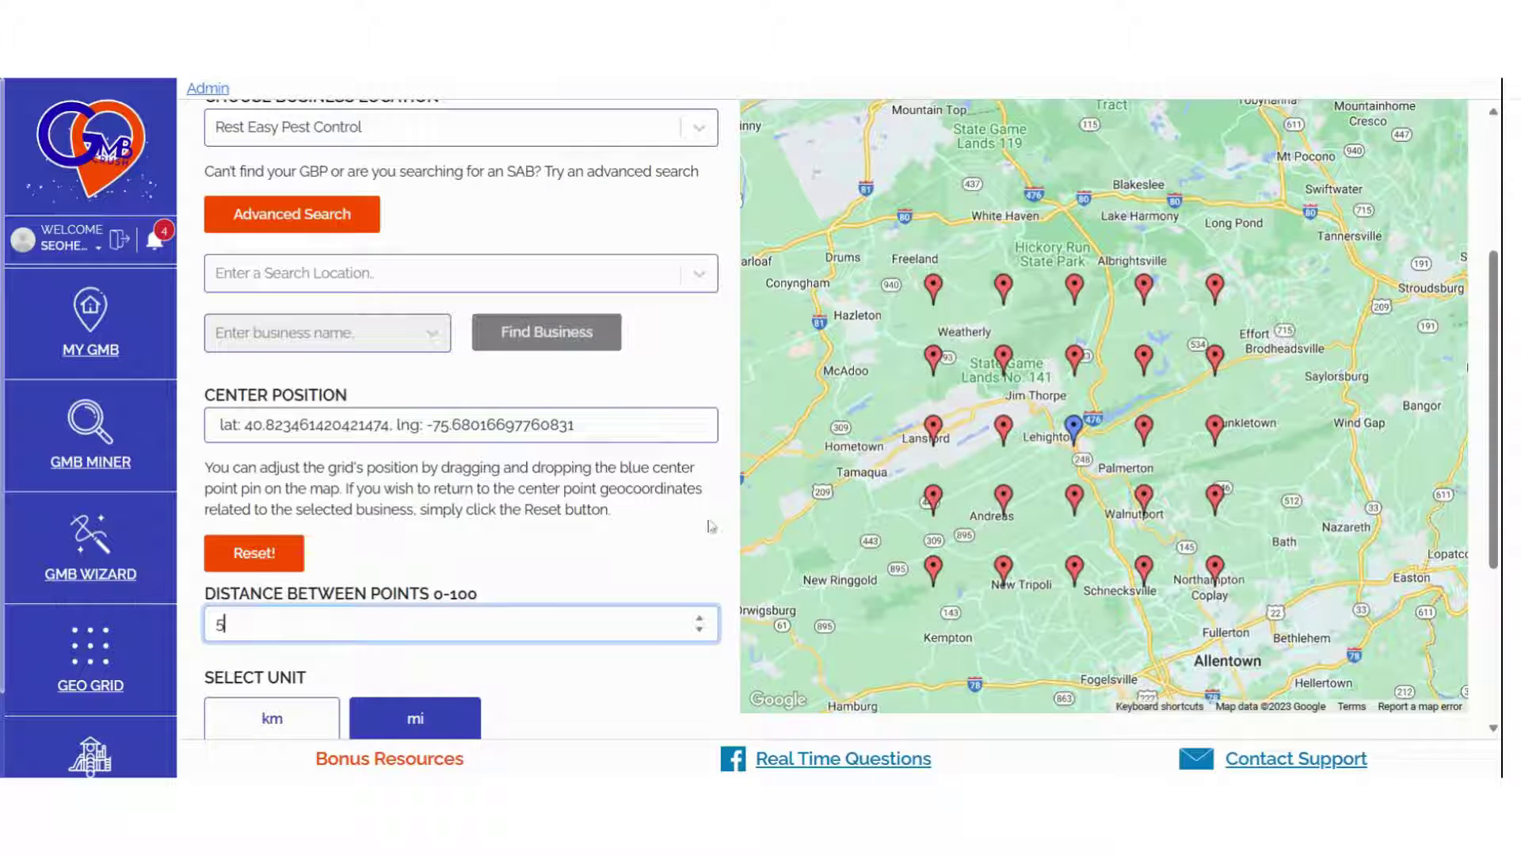
Pan the map toward New York and set the point spacing to 10, then 30 miles
scroll(835, 508, "down", 3)
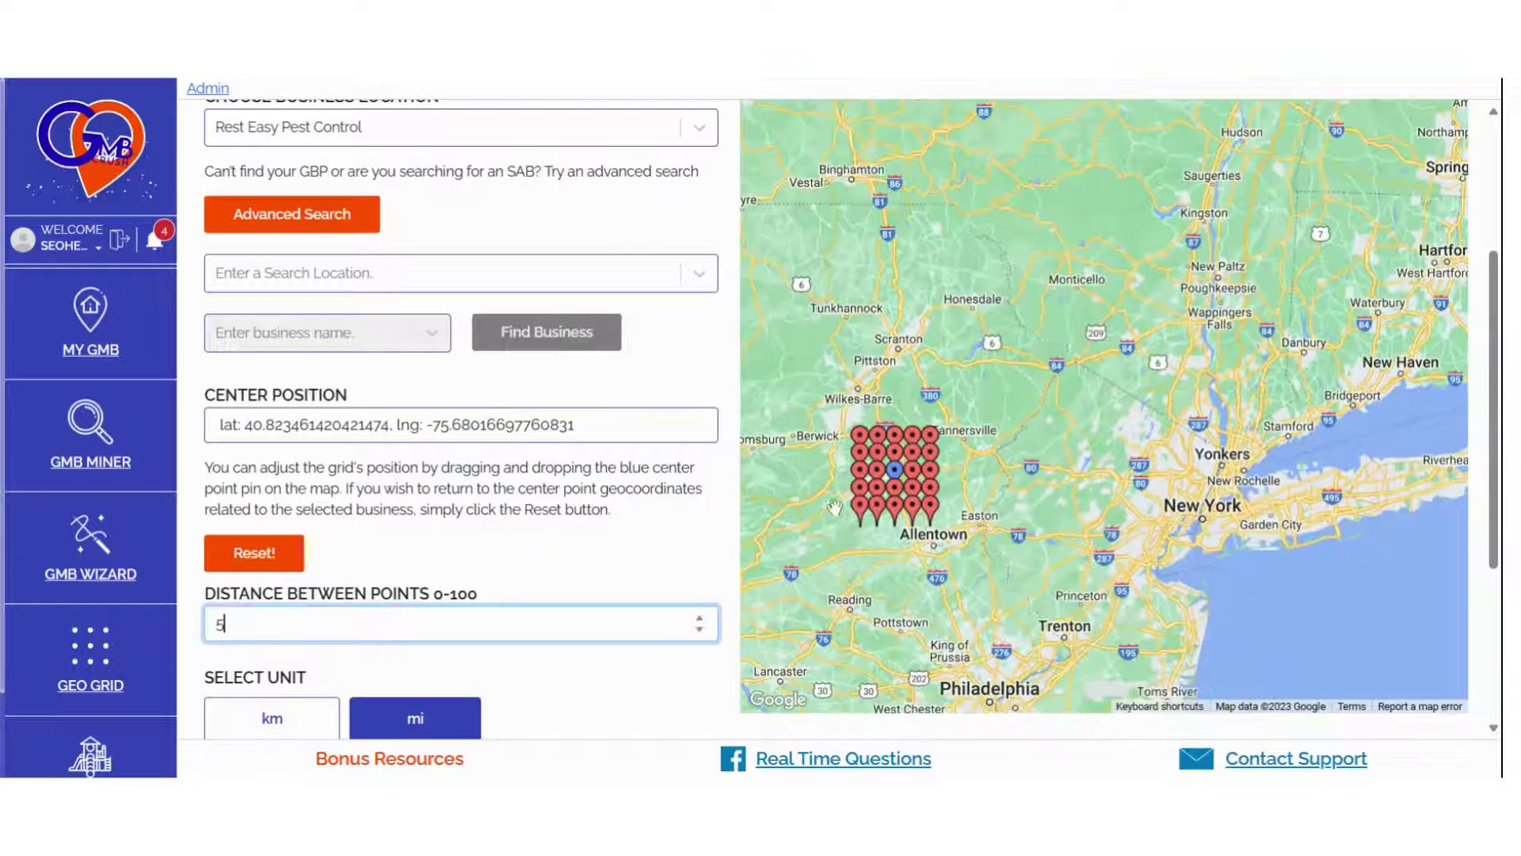
left_click_drag(836, 507, 896, 516)
left_click(309, 623)
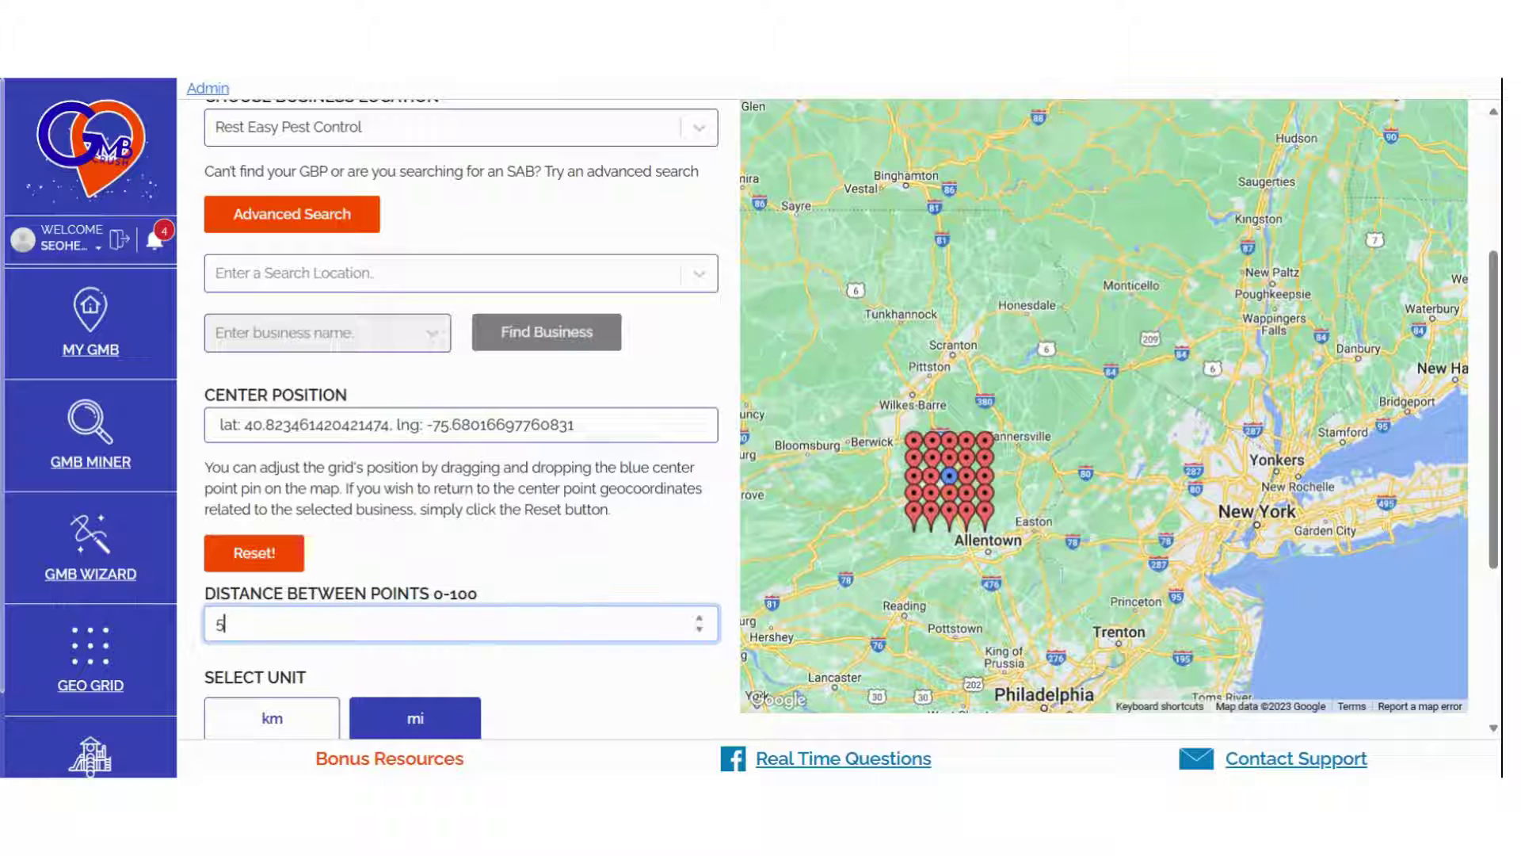
key("BackSpace")
type("10")
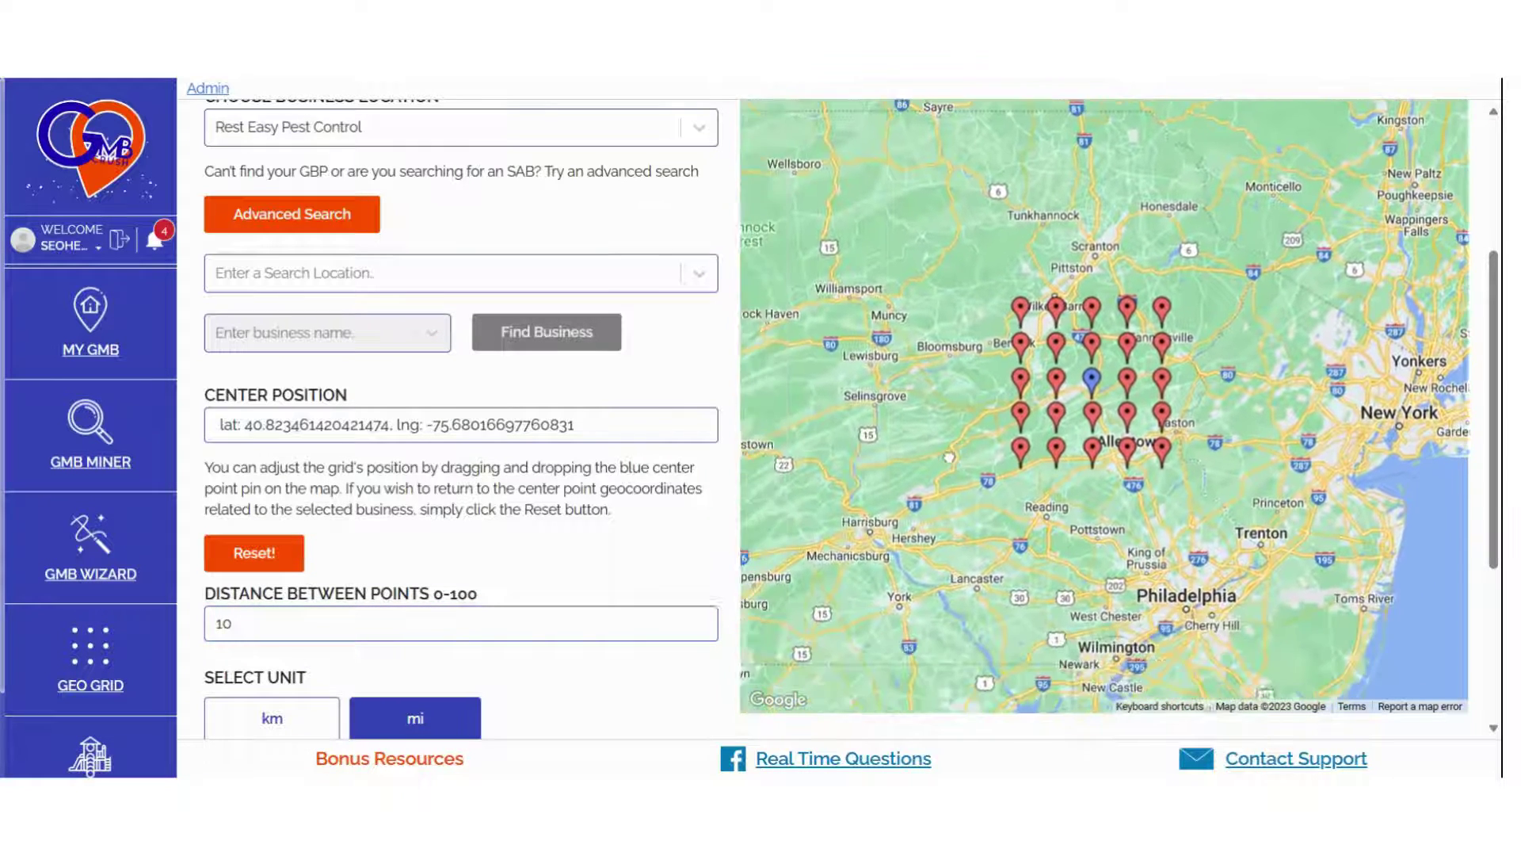
left_click(309, 623)
key("BackSpace")
key("BackSpace")
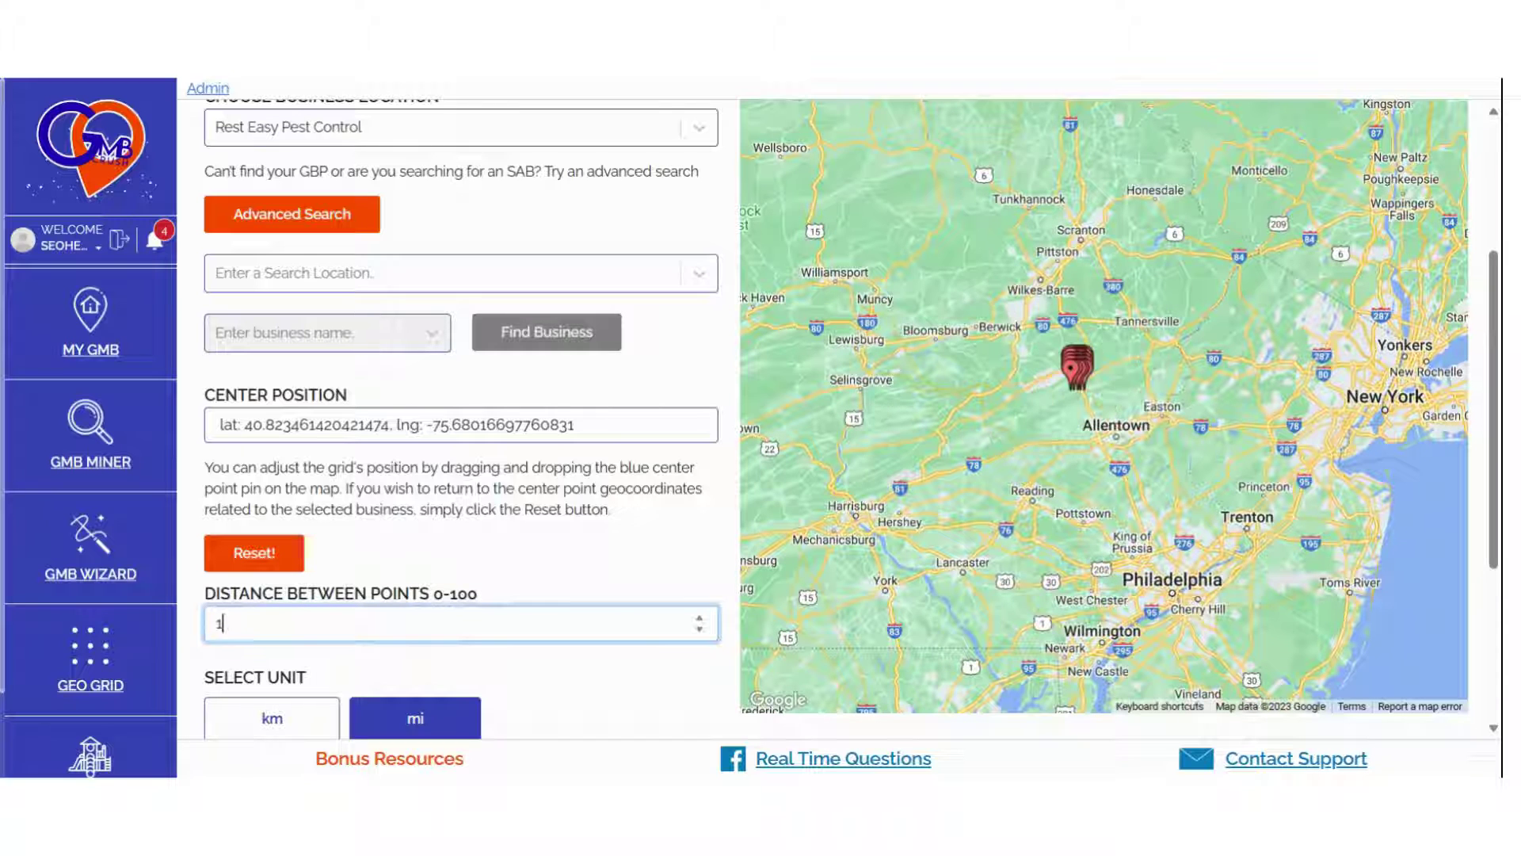
type("30")
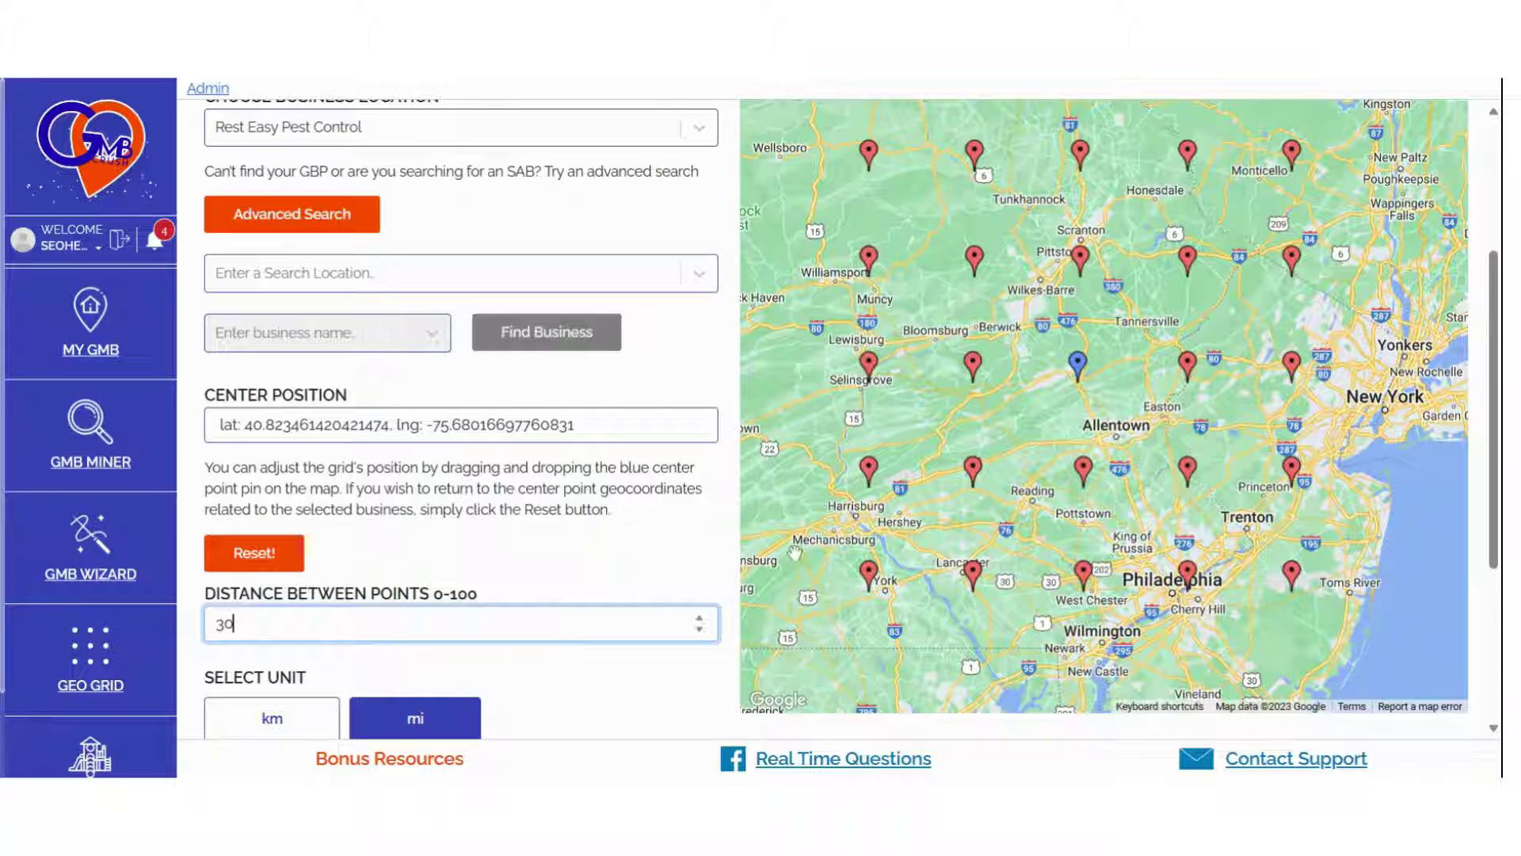
scroll(795, 553, "down", 1)
left_click(578, 688)
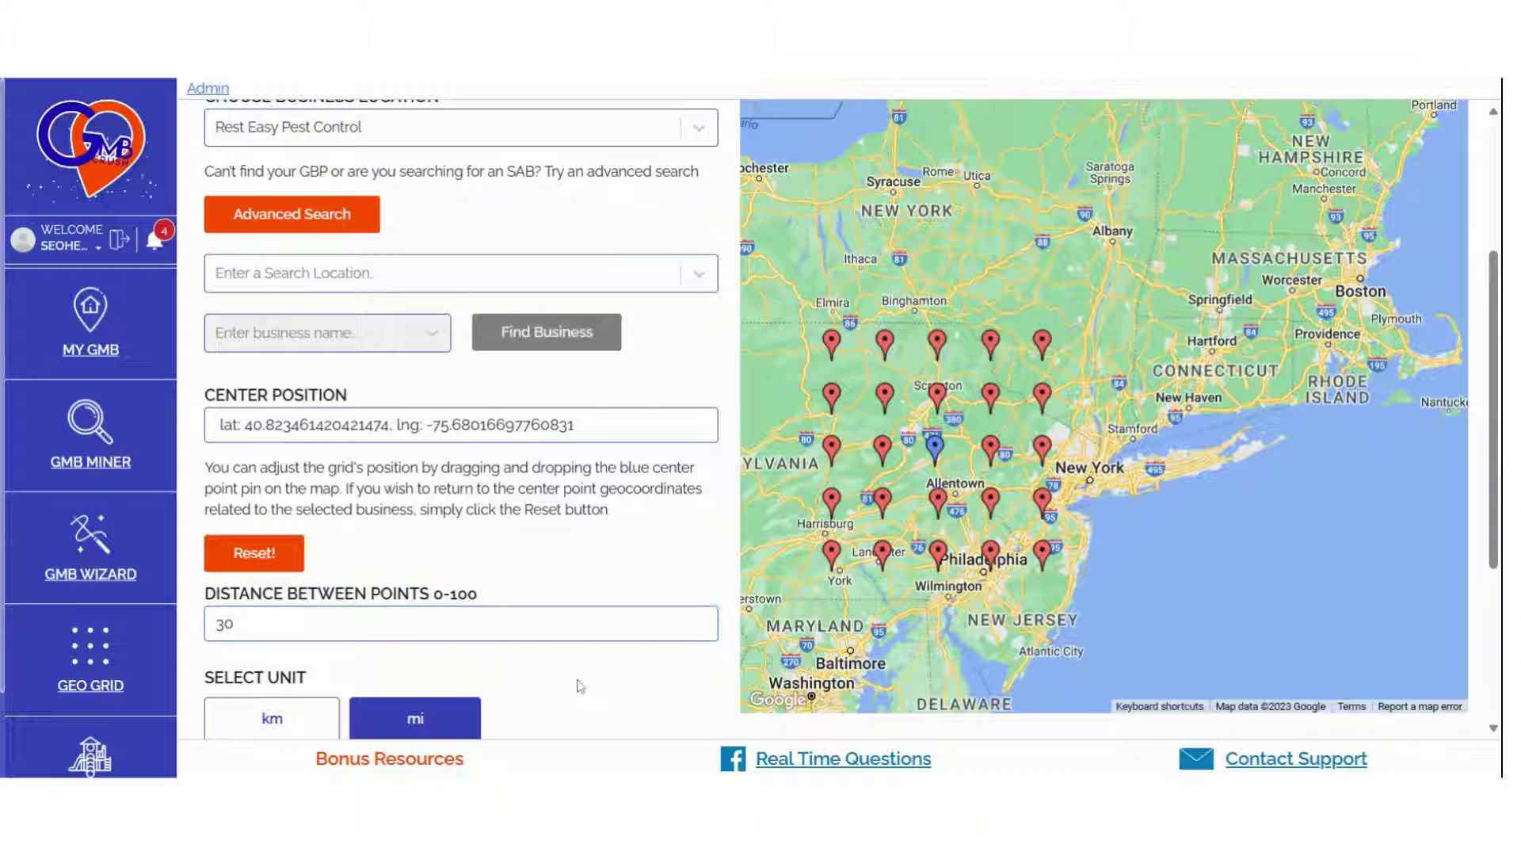
Review the project credits cost and open the Grid Size list
scroll(579, 688, "down", 3)
scroll(579, 686, "down", 1)
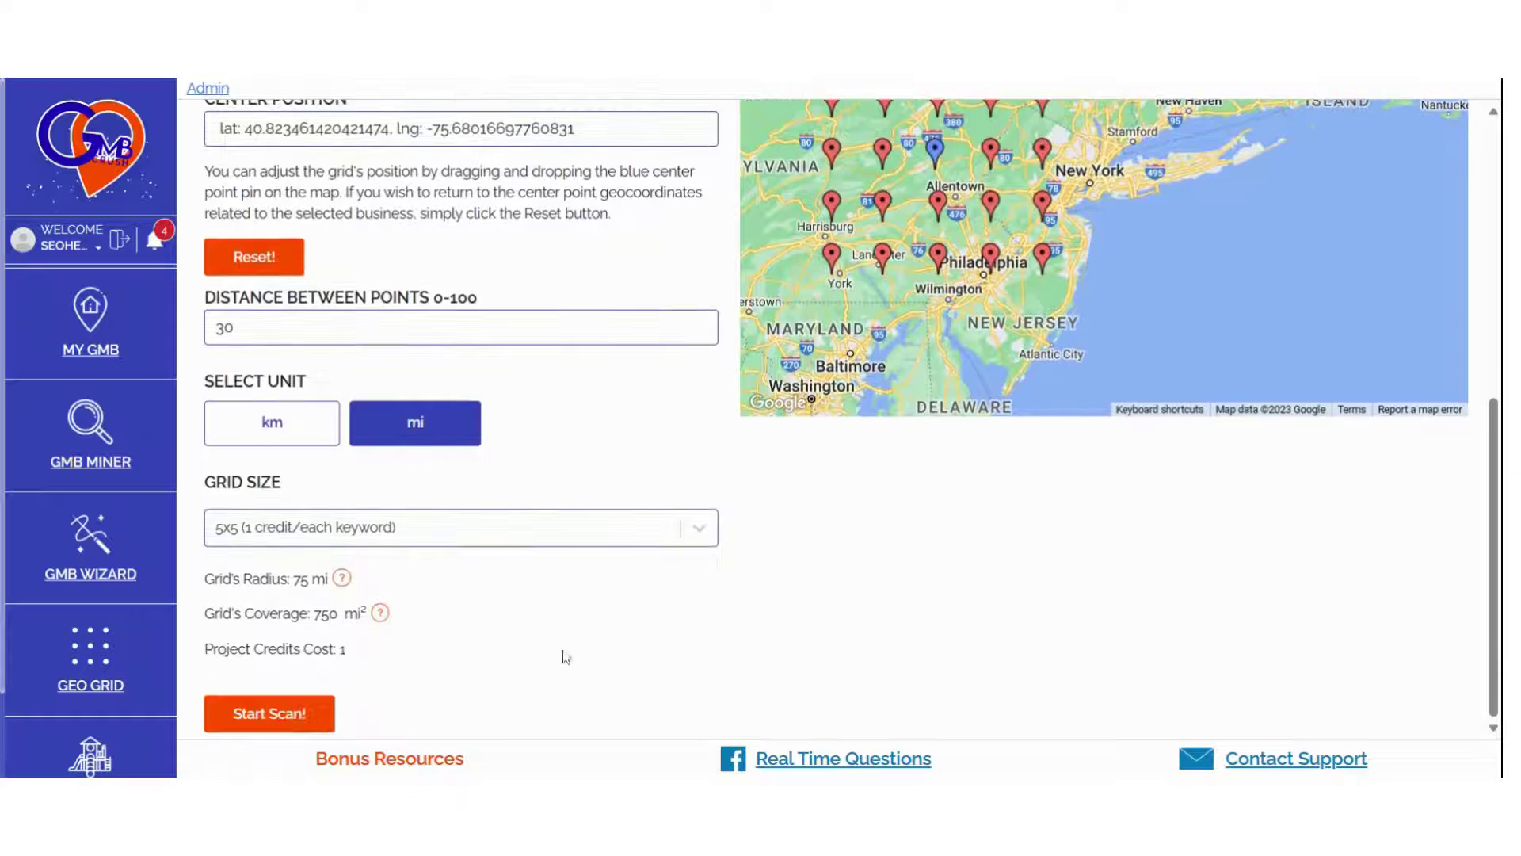
mouse_move(344, 580)
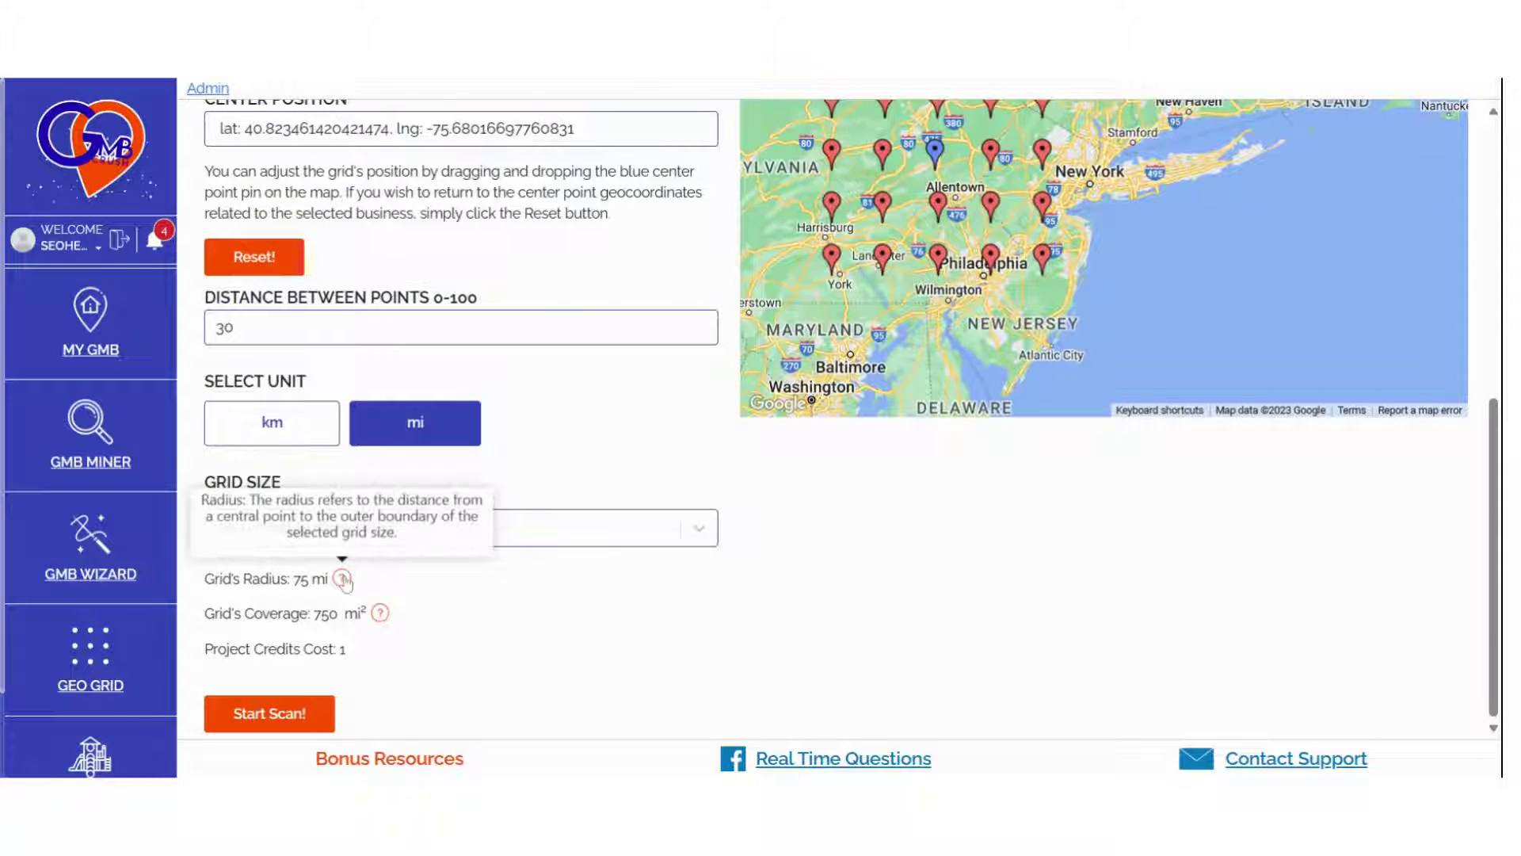
mouse_move(380, 613)
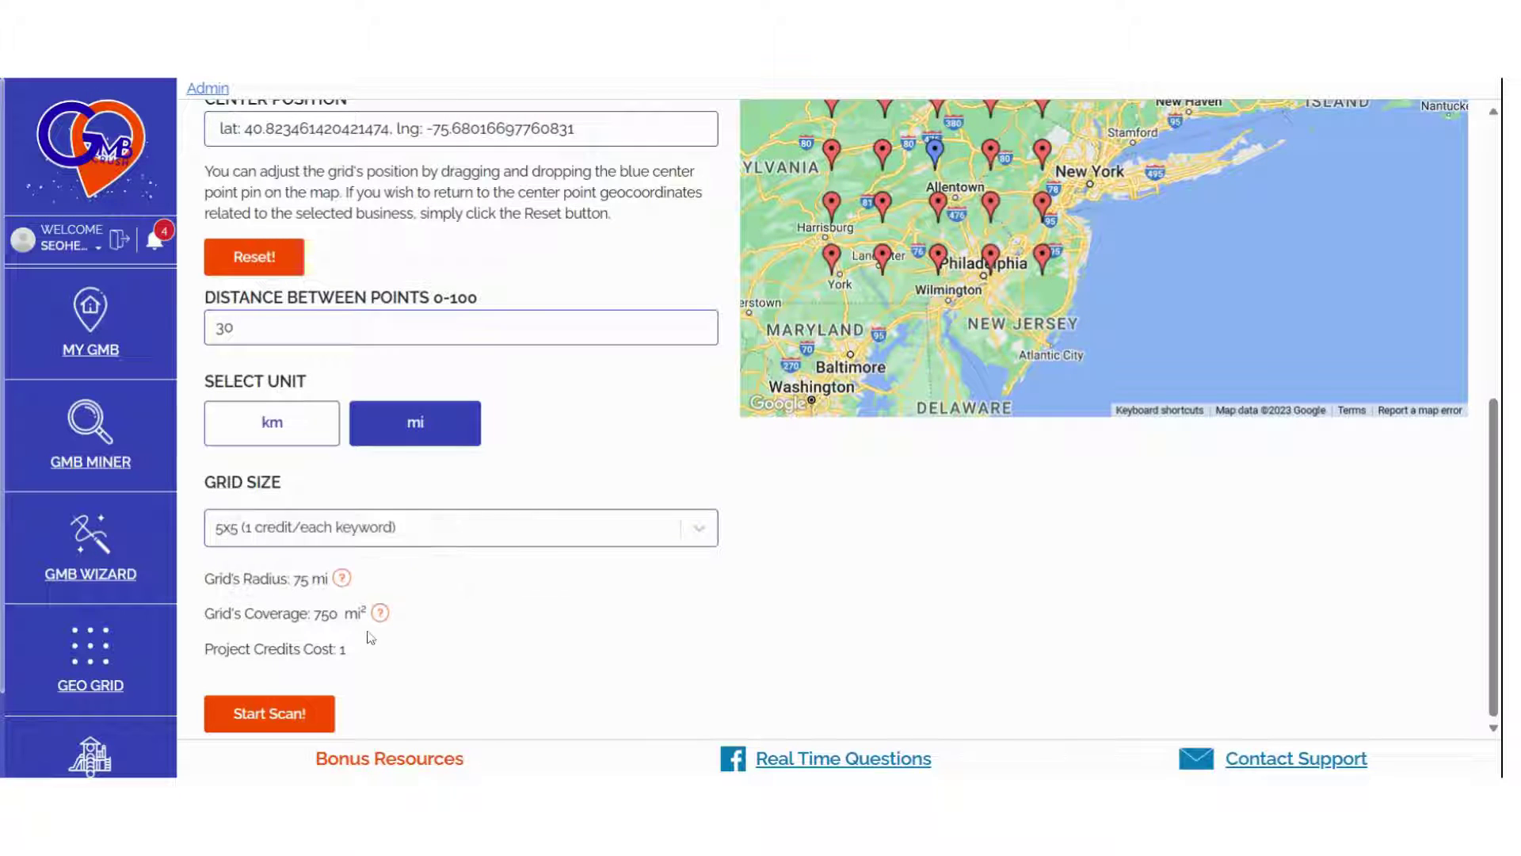
triple_click(277, 649)
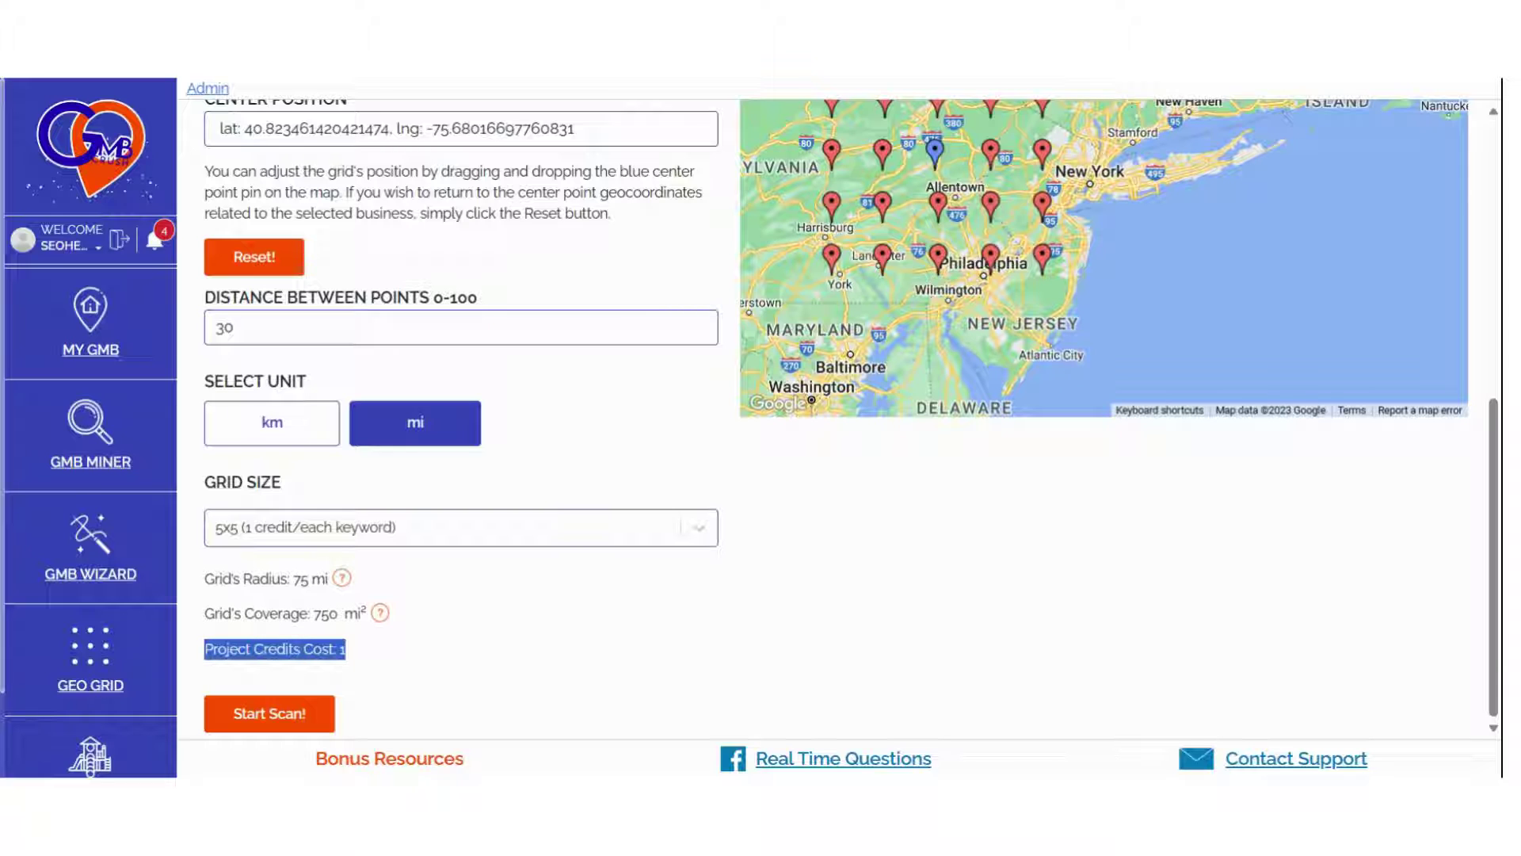
left_click(563, 657)
left_click(424, 529)
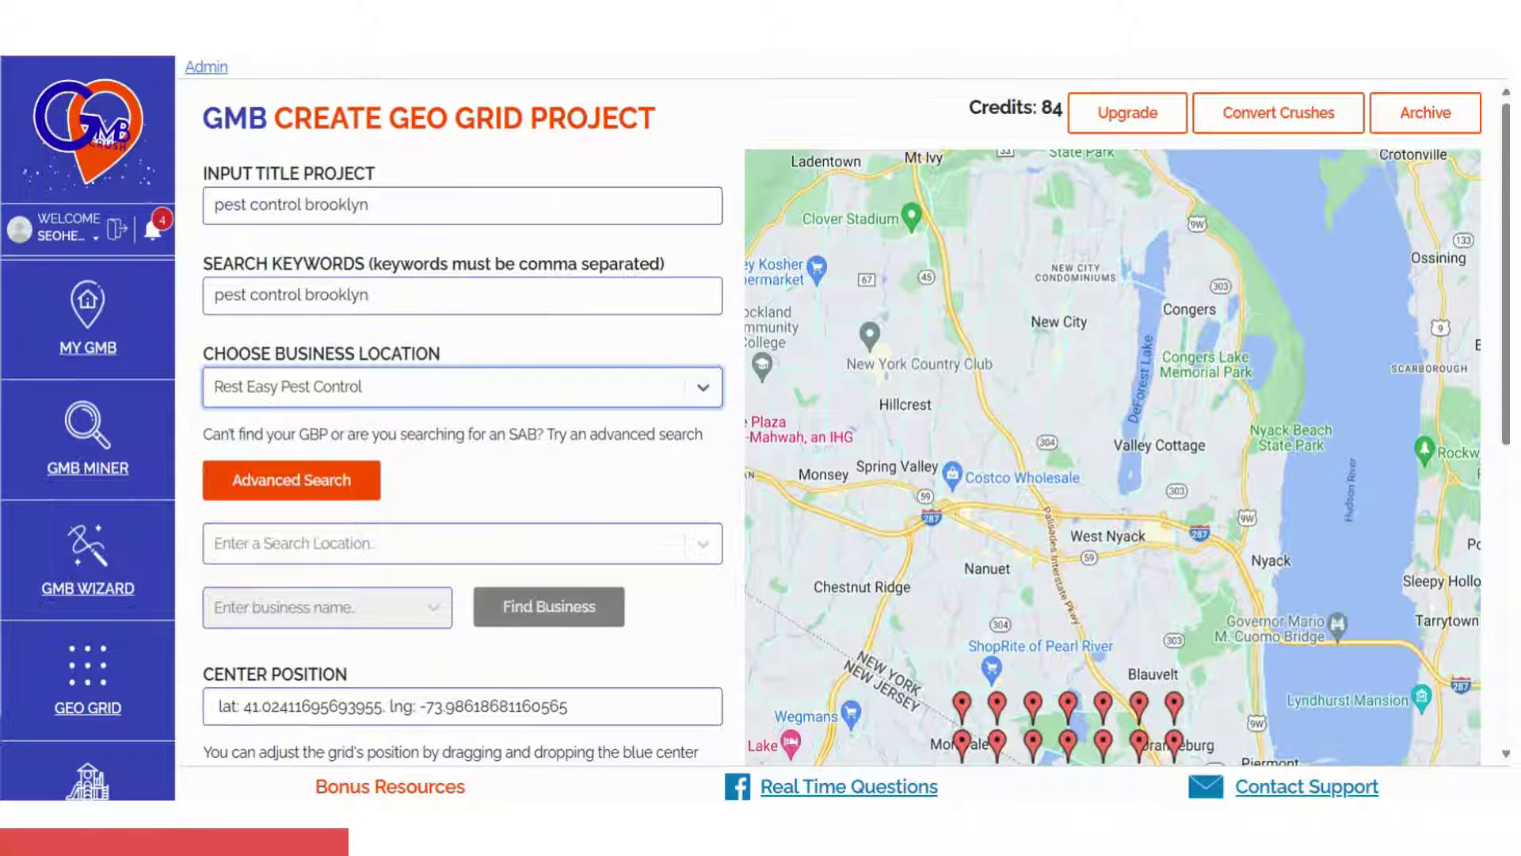
Start the 7x7, 1 km scan and confirm spending credits in the 'Are you sure?' dialog
scroll(629, 343, "down", 7)
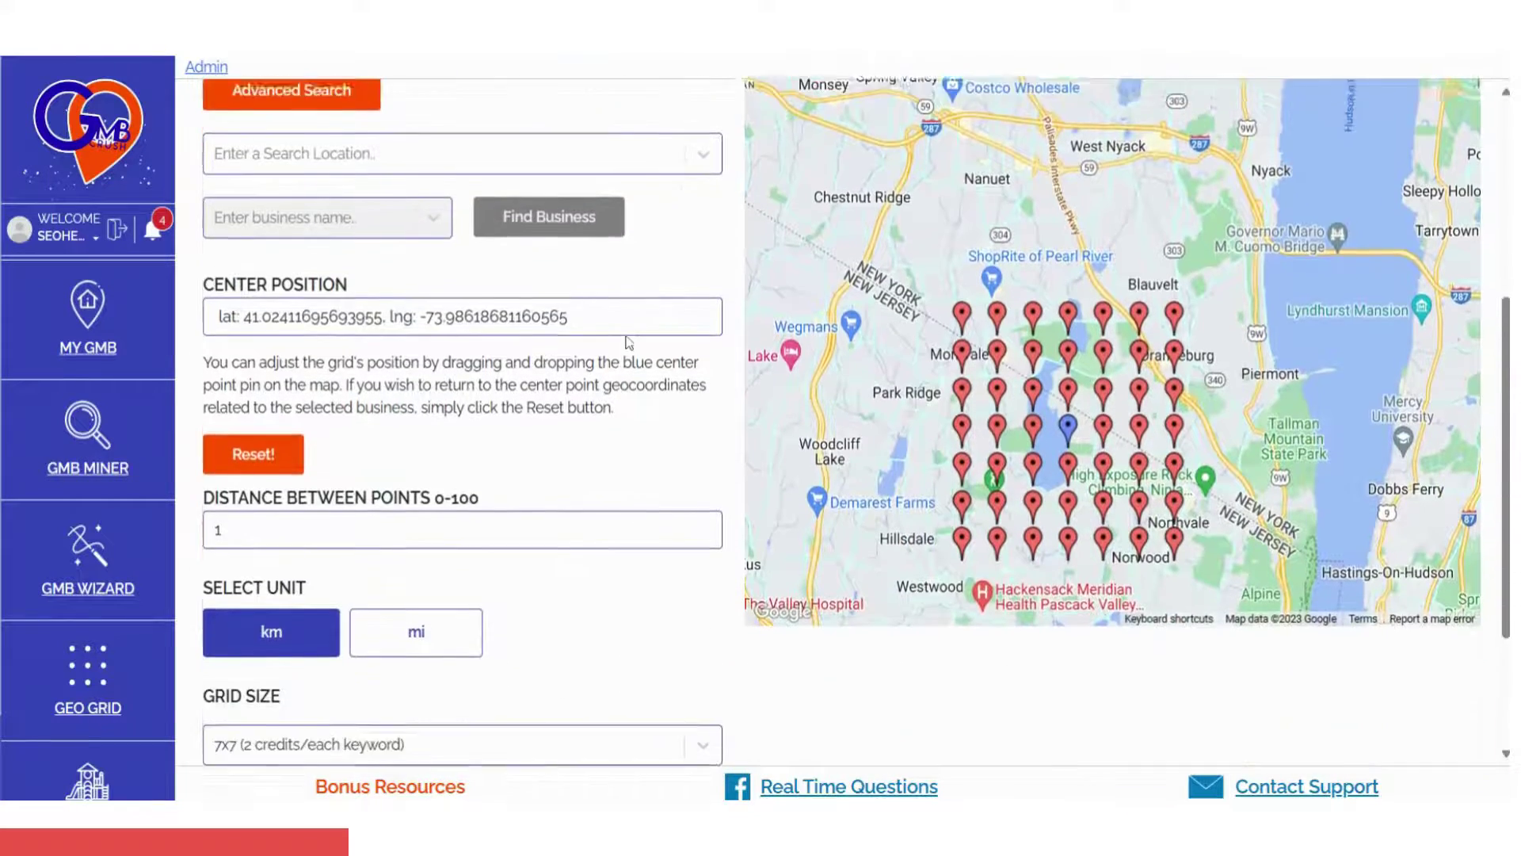
scroll(628, 342, "down", 1)
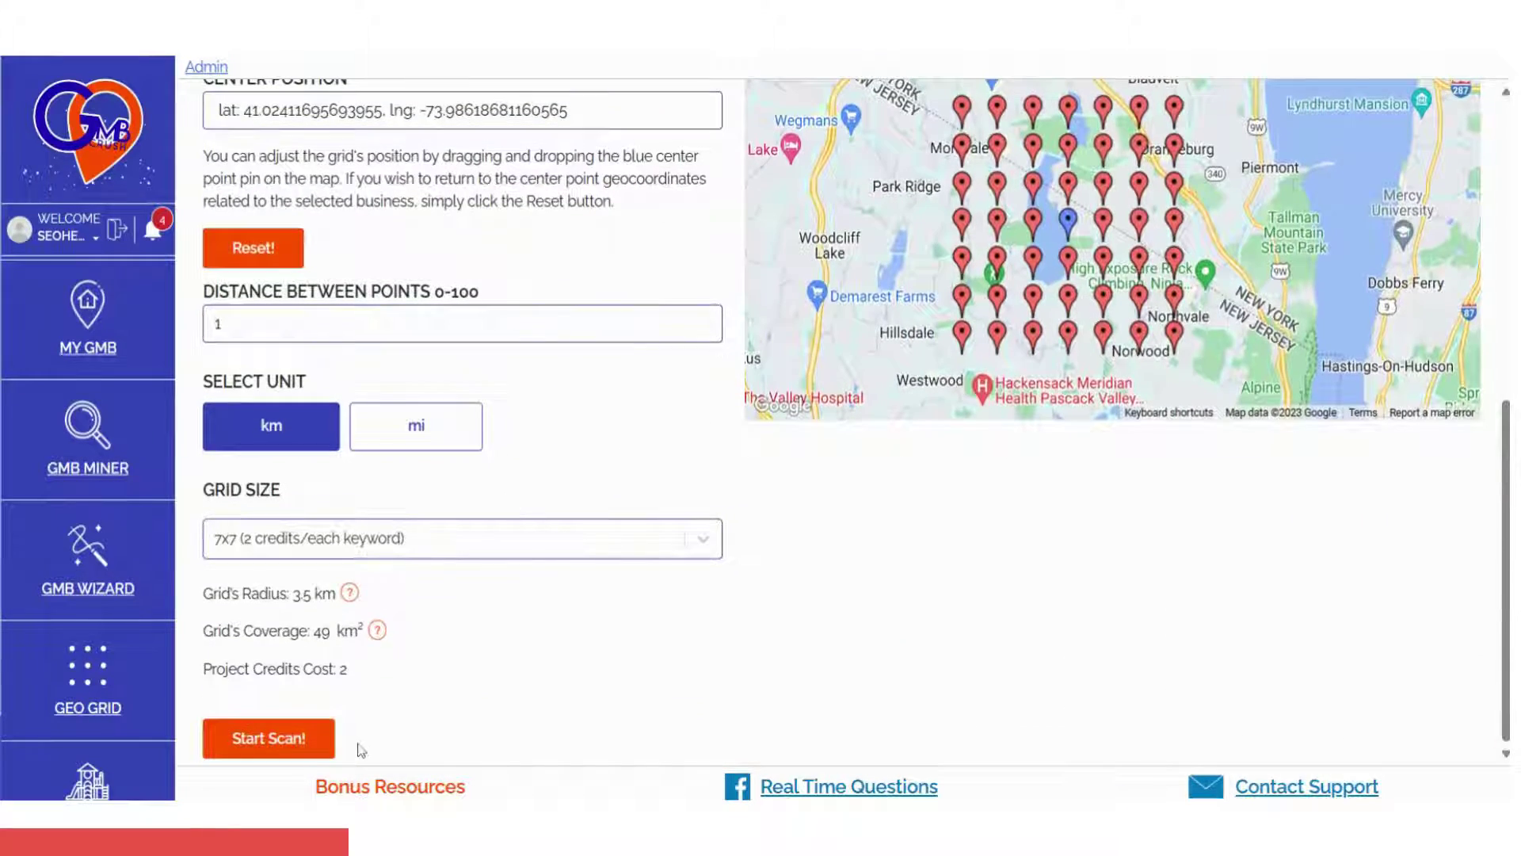
left_click(276, 749)
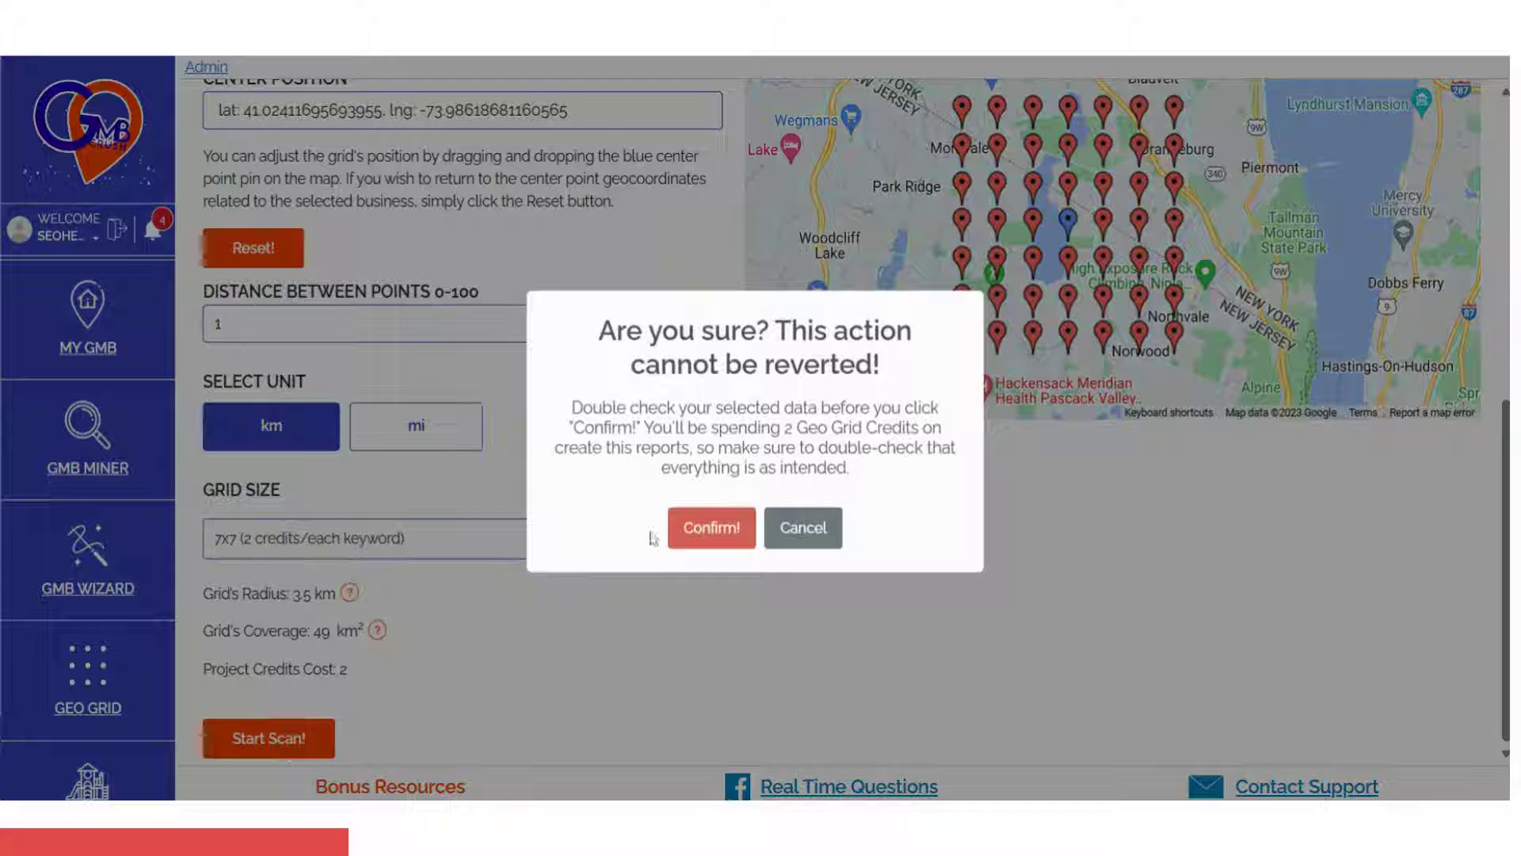
left_click(710, 542)
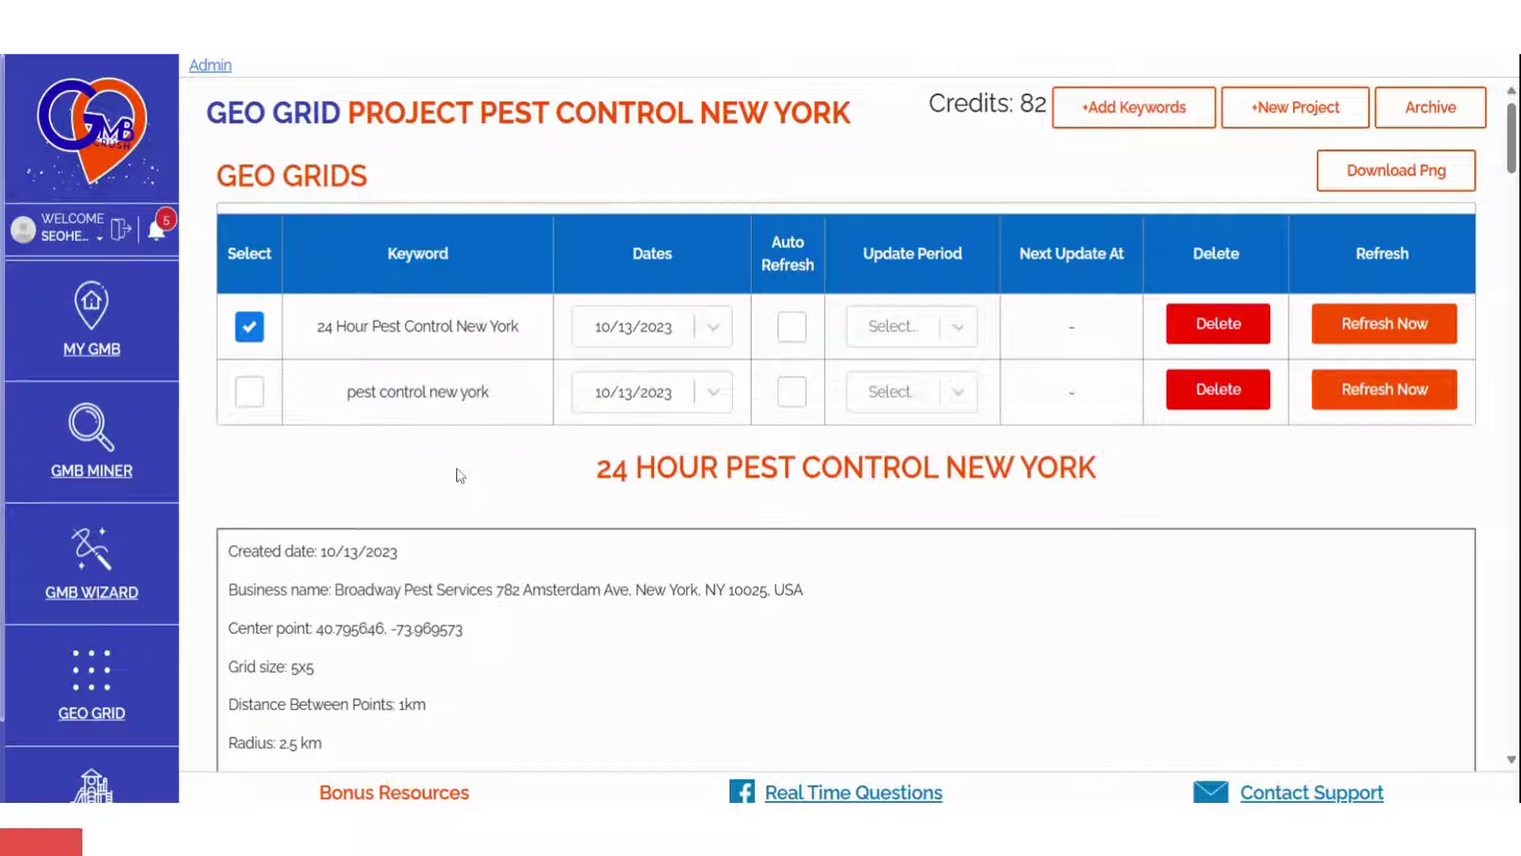
Switch the report to the pest control new york keyword
scroll(458, 473, "down", 4)
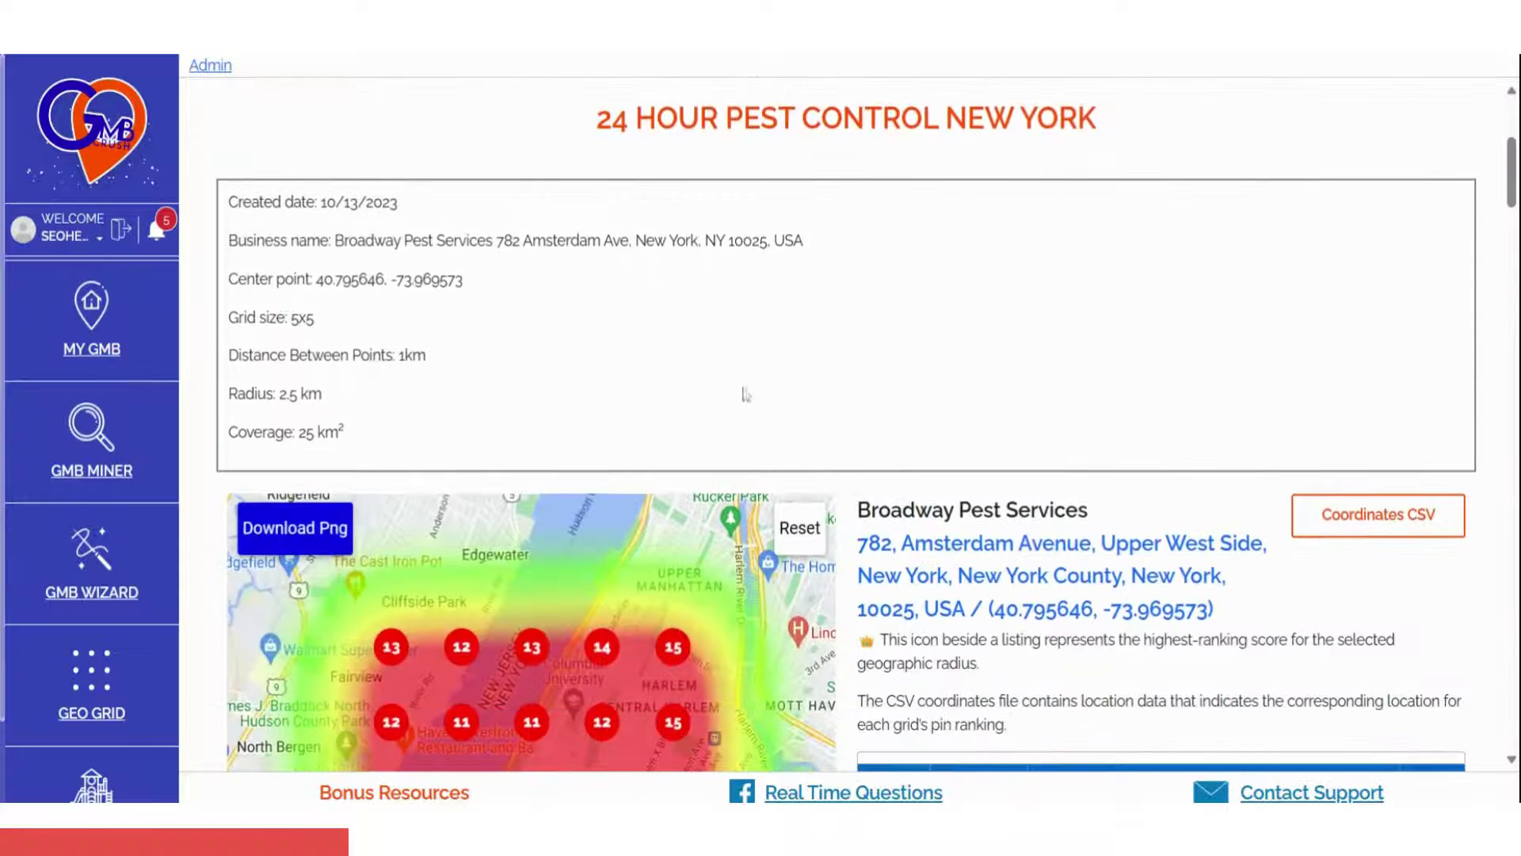
scroll(1050, 485, "down", 5)
scroll(1055, 490, "up", 10)
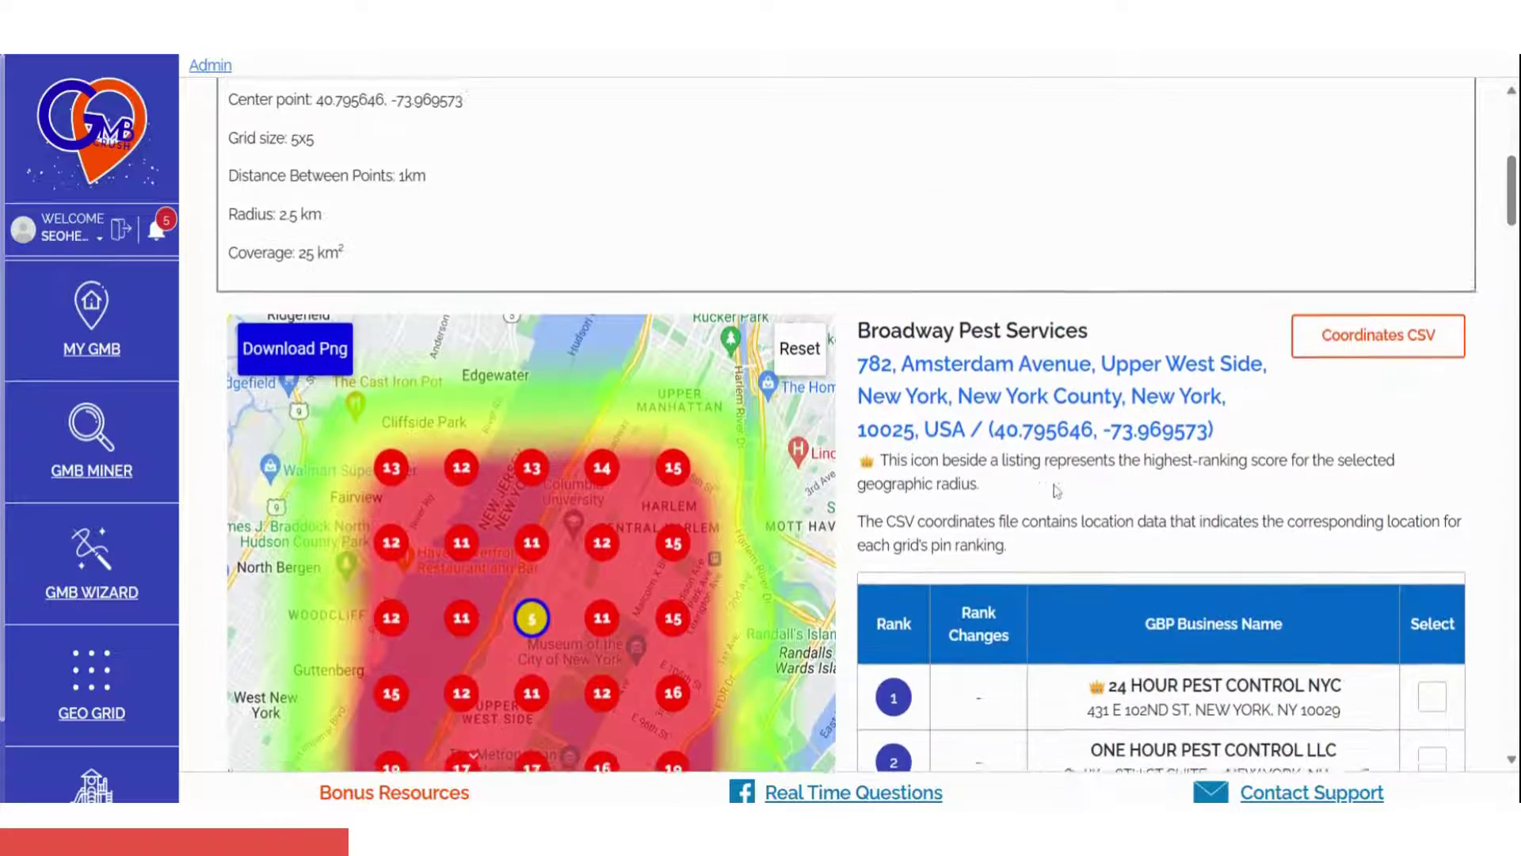
left_click(248, 400)
Show heatmaps for Positive Pest Control, VJ Mice-Roaches-Rats-Bedbugs and Ants, and 24 Hour Pest Control NYC
scroll(1331, 587, "down", 10)
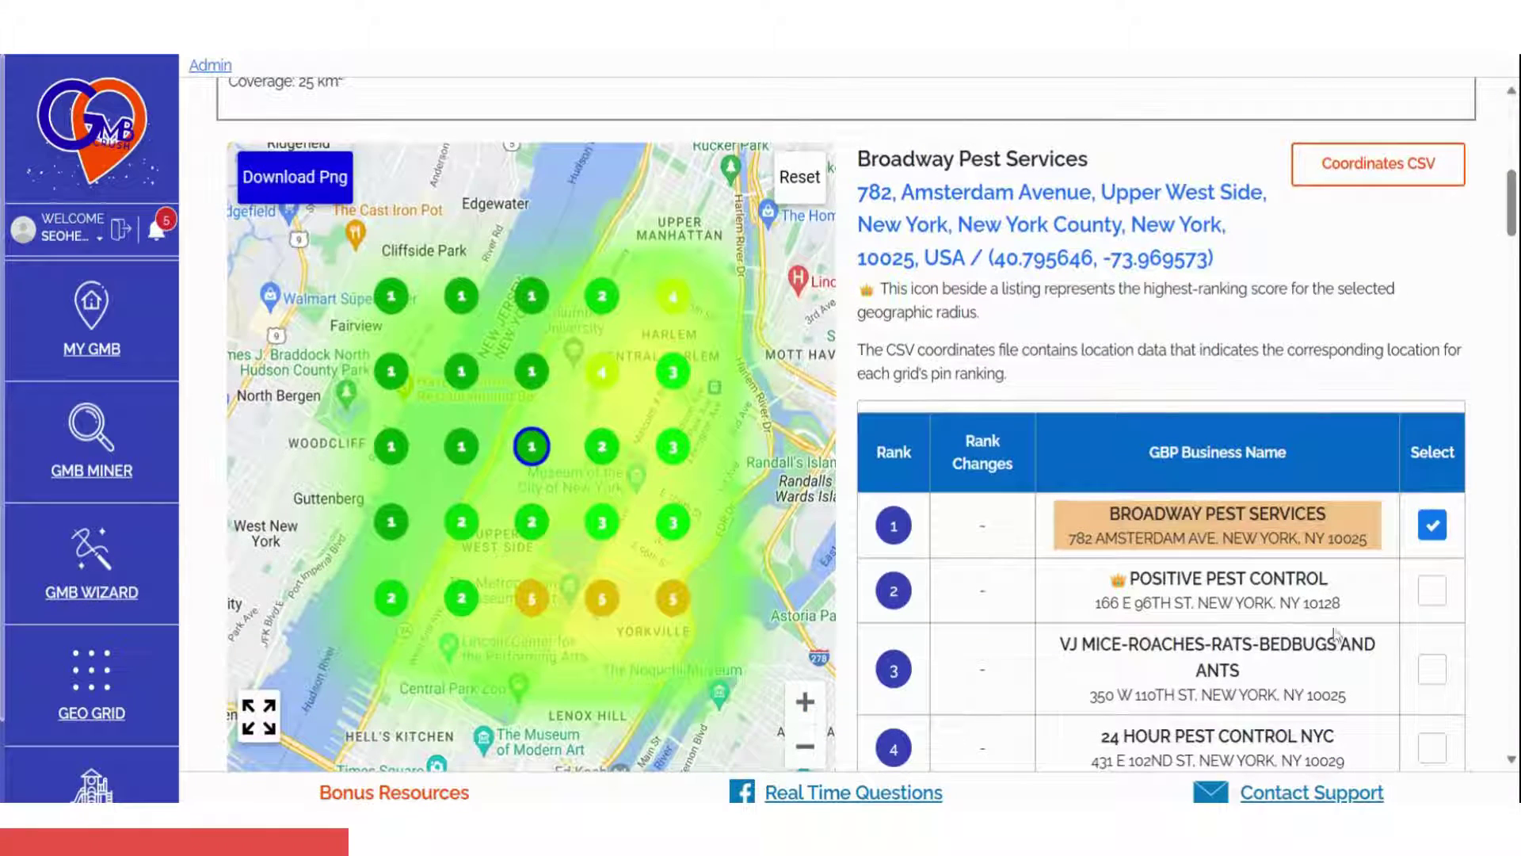
left_click(1433, 591)
left_click(1433, 669)
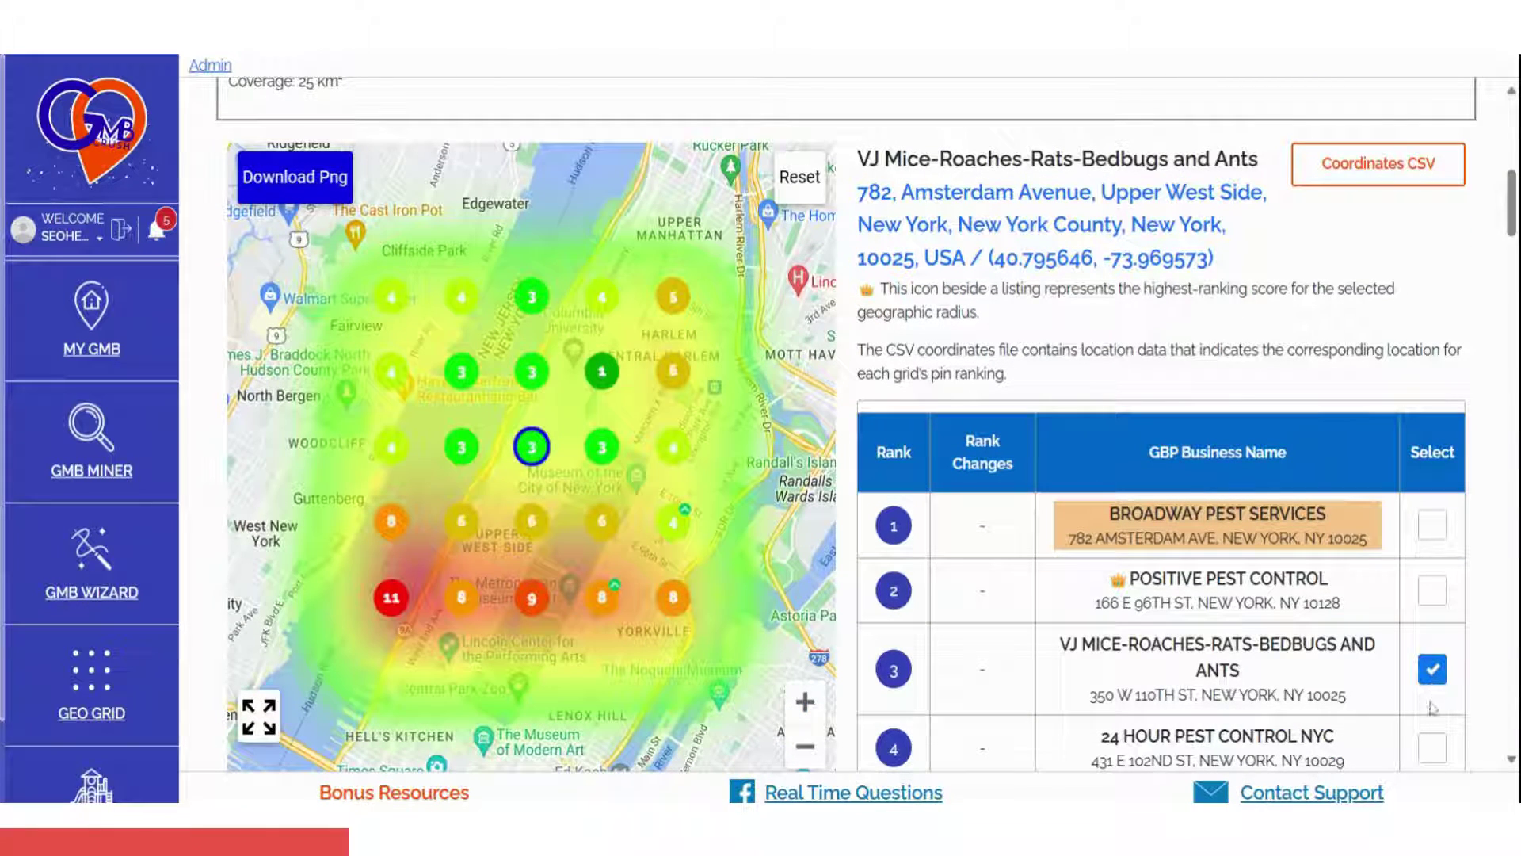
left_click(1433, 748)
scroll(1334, 473, "up", 10)
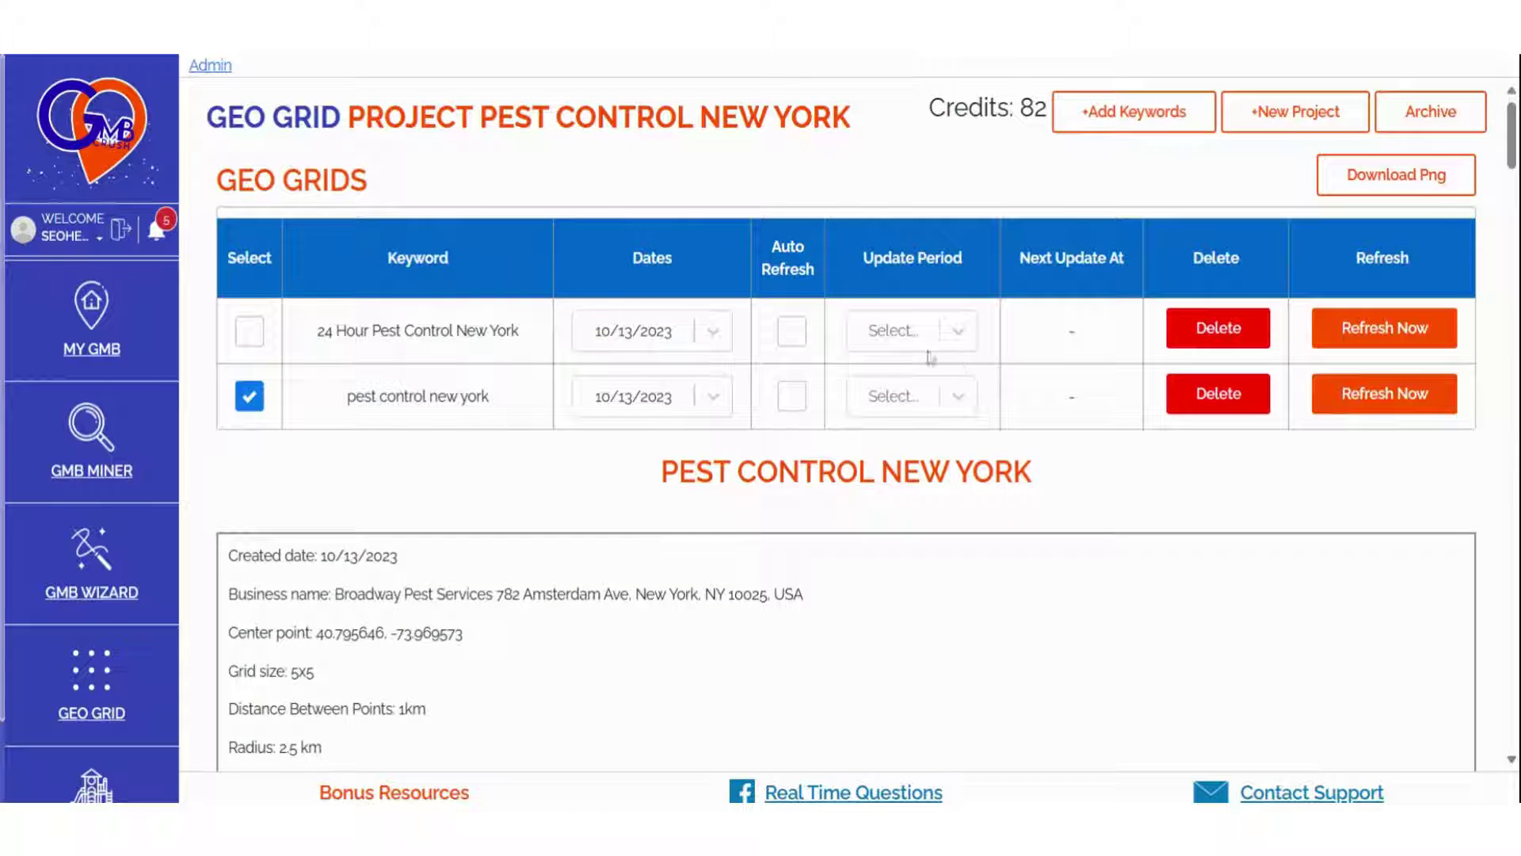
Enable Monthly auto refresh for 24 Hour Pest Control New York, keeping the 10/13/2023 scan date
left_click(792, 339)
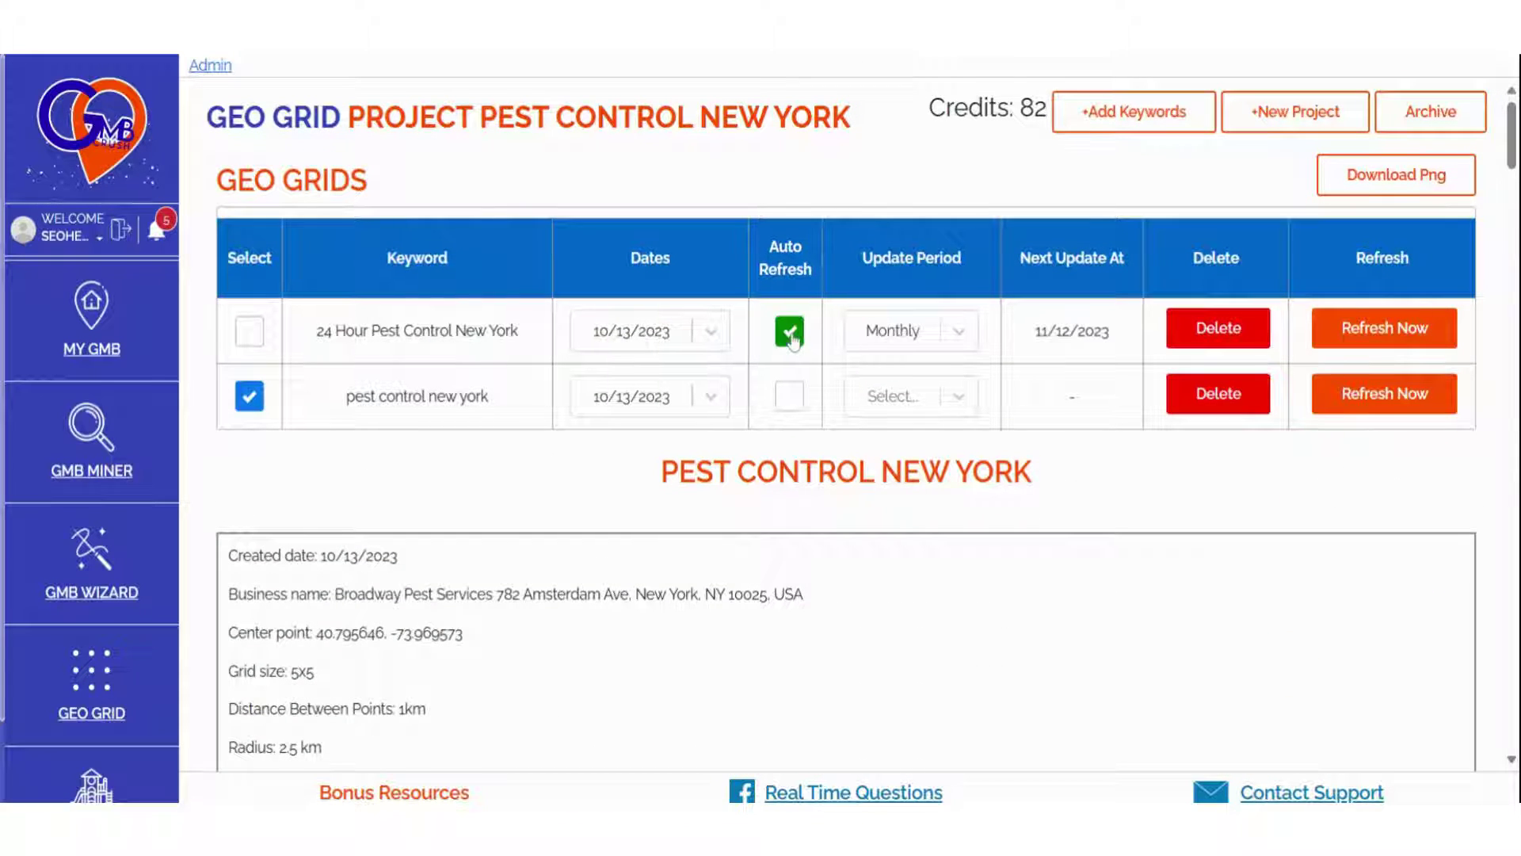
left_click(793, 341)
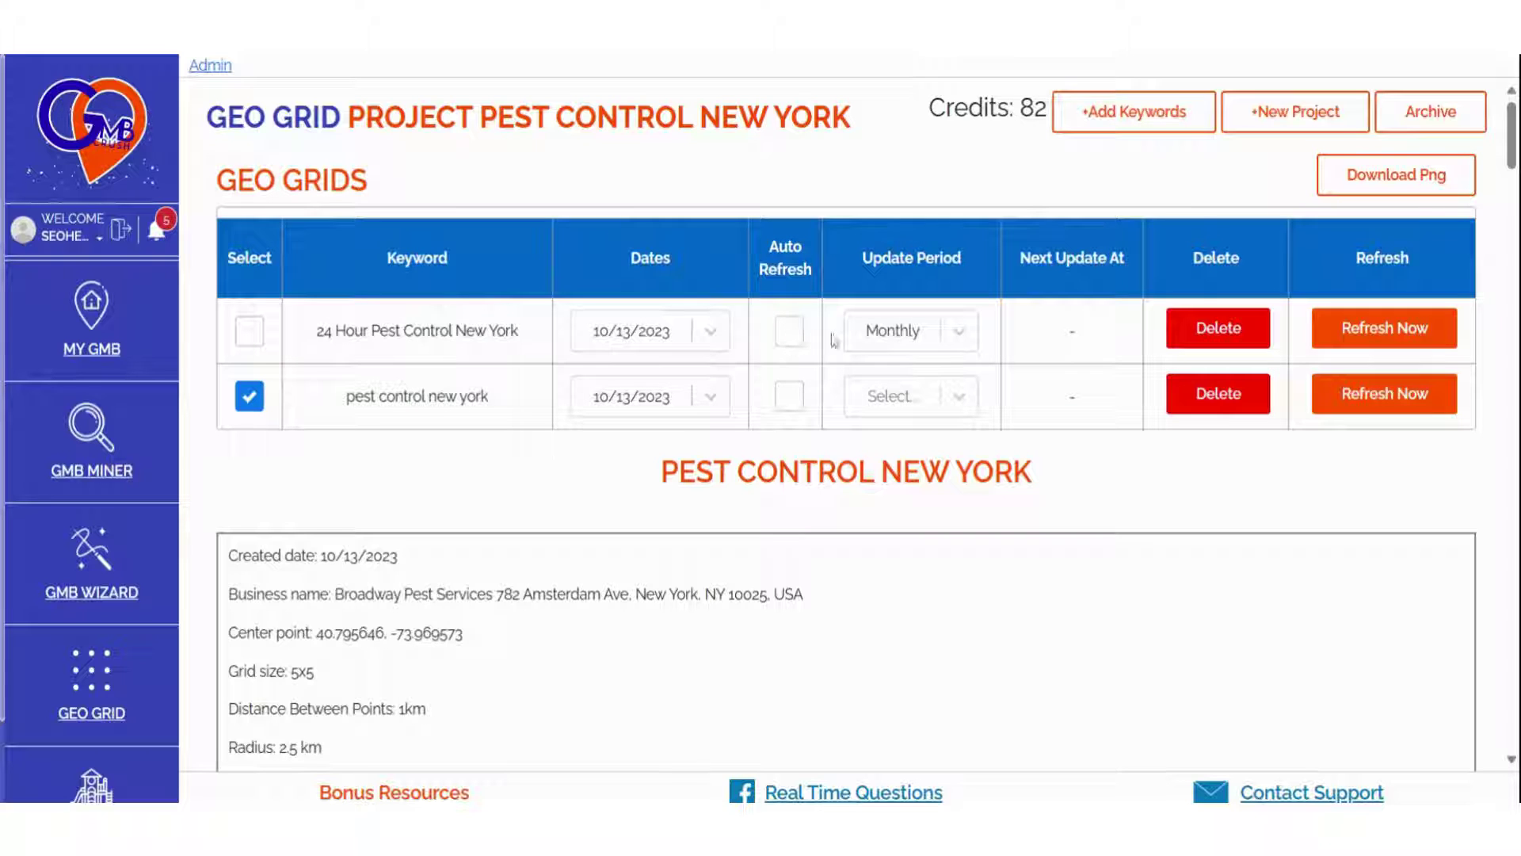
left_click(959, 332)
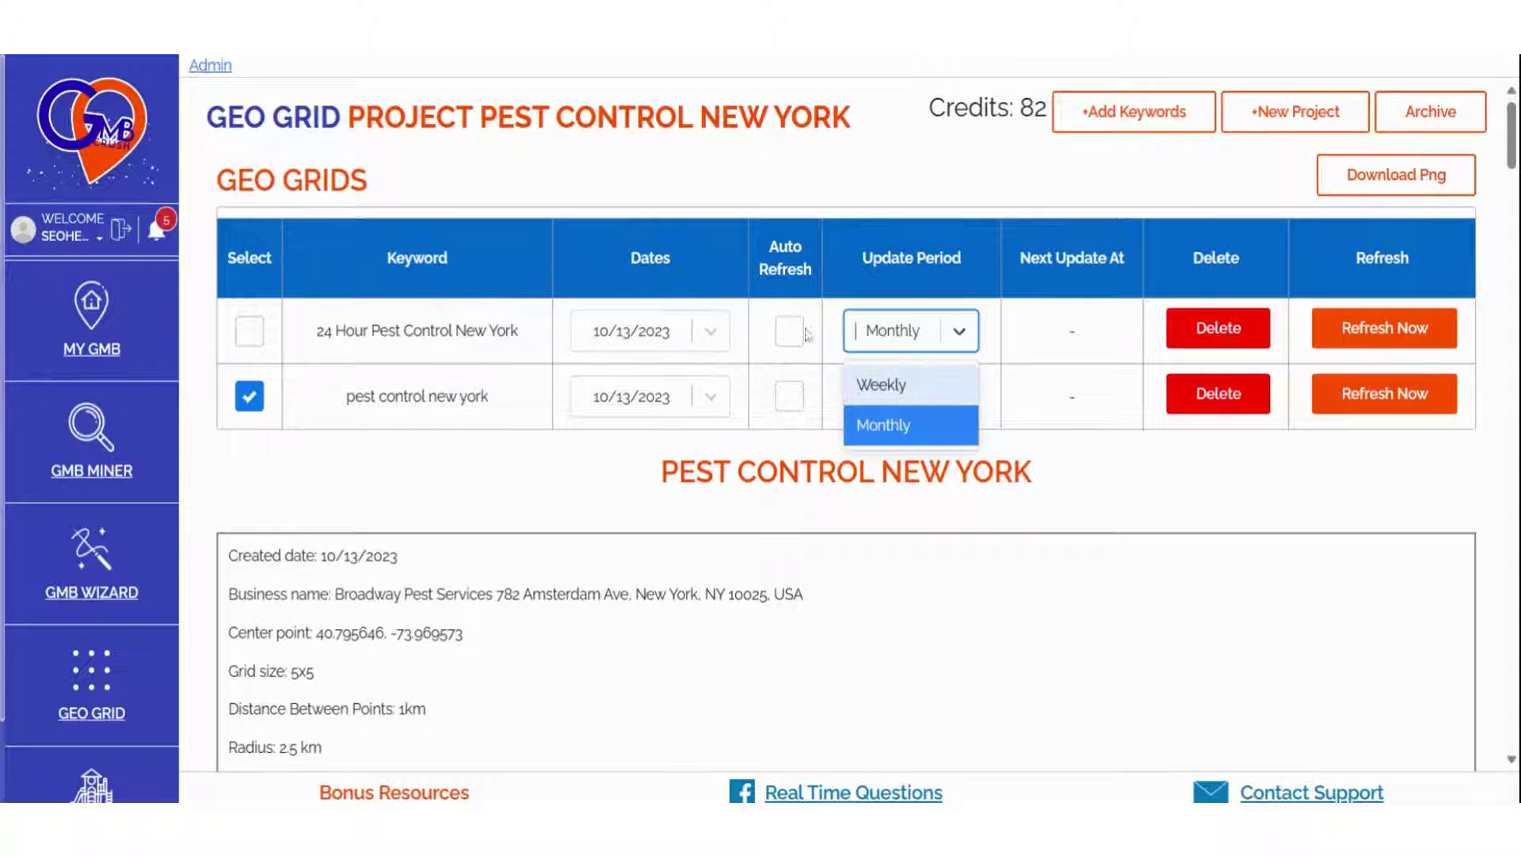
left_click(791, 332)
left_click(975, 337)
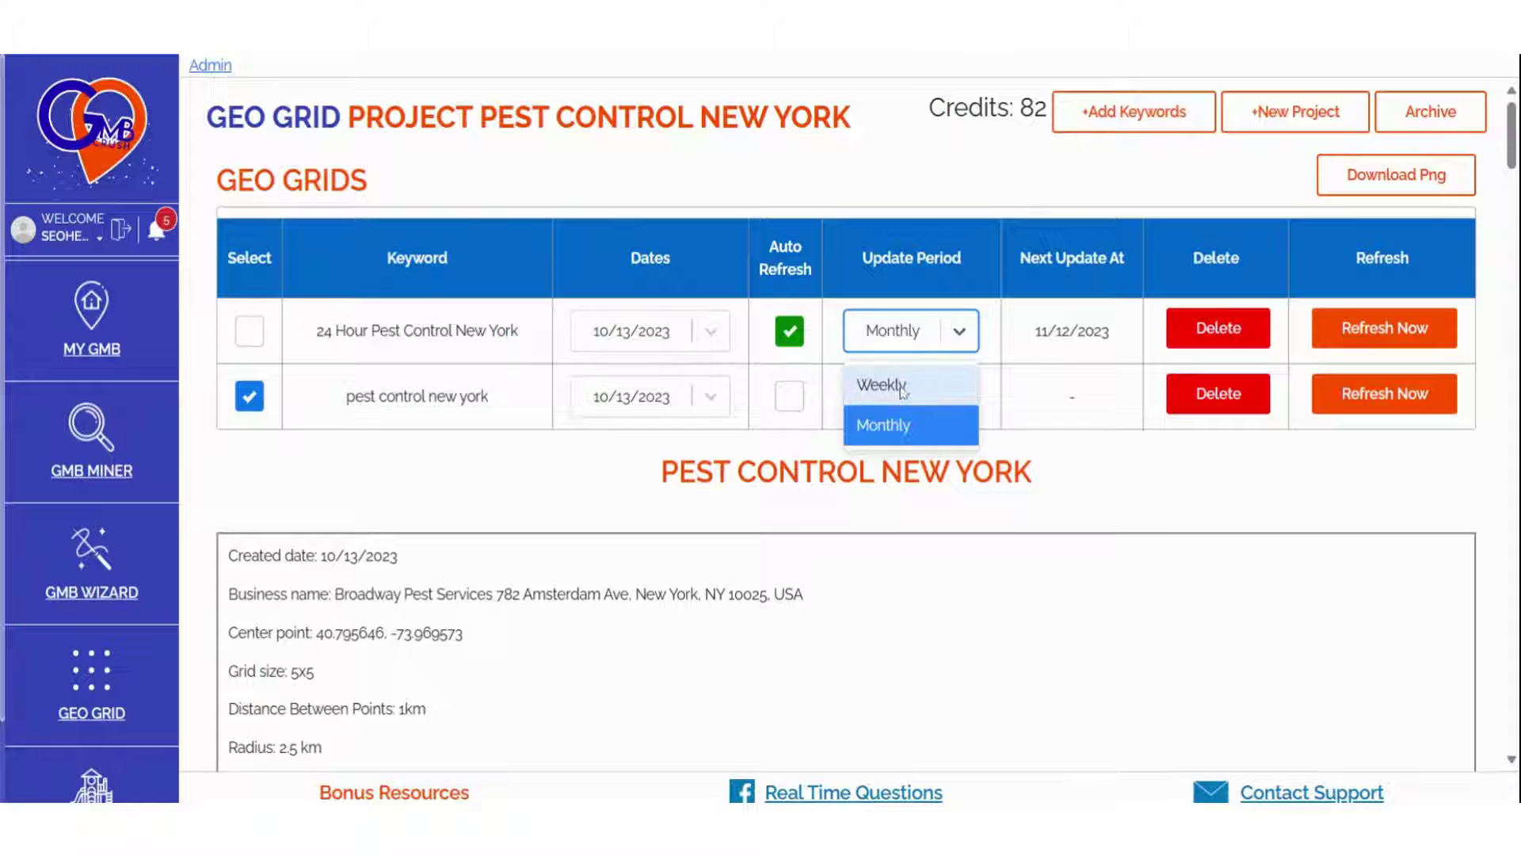
left_click(1124, 500)
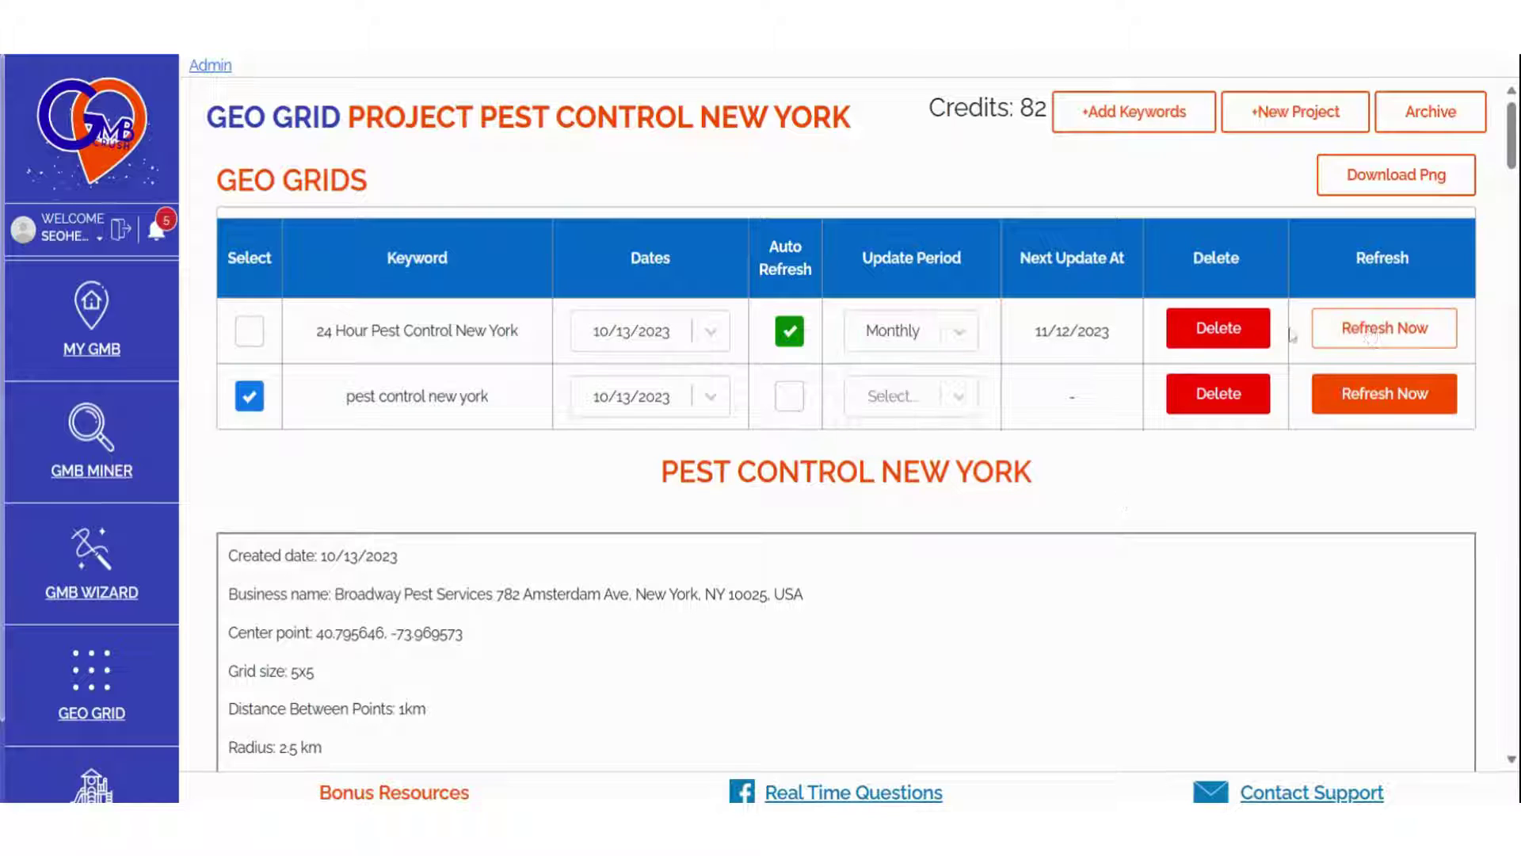
left_click(710, 333)
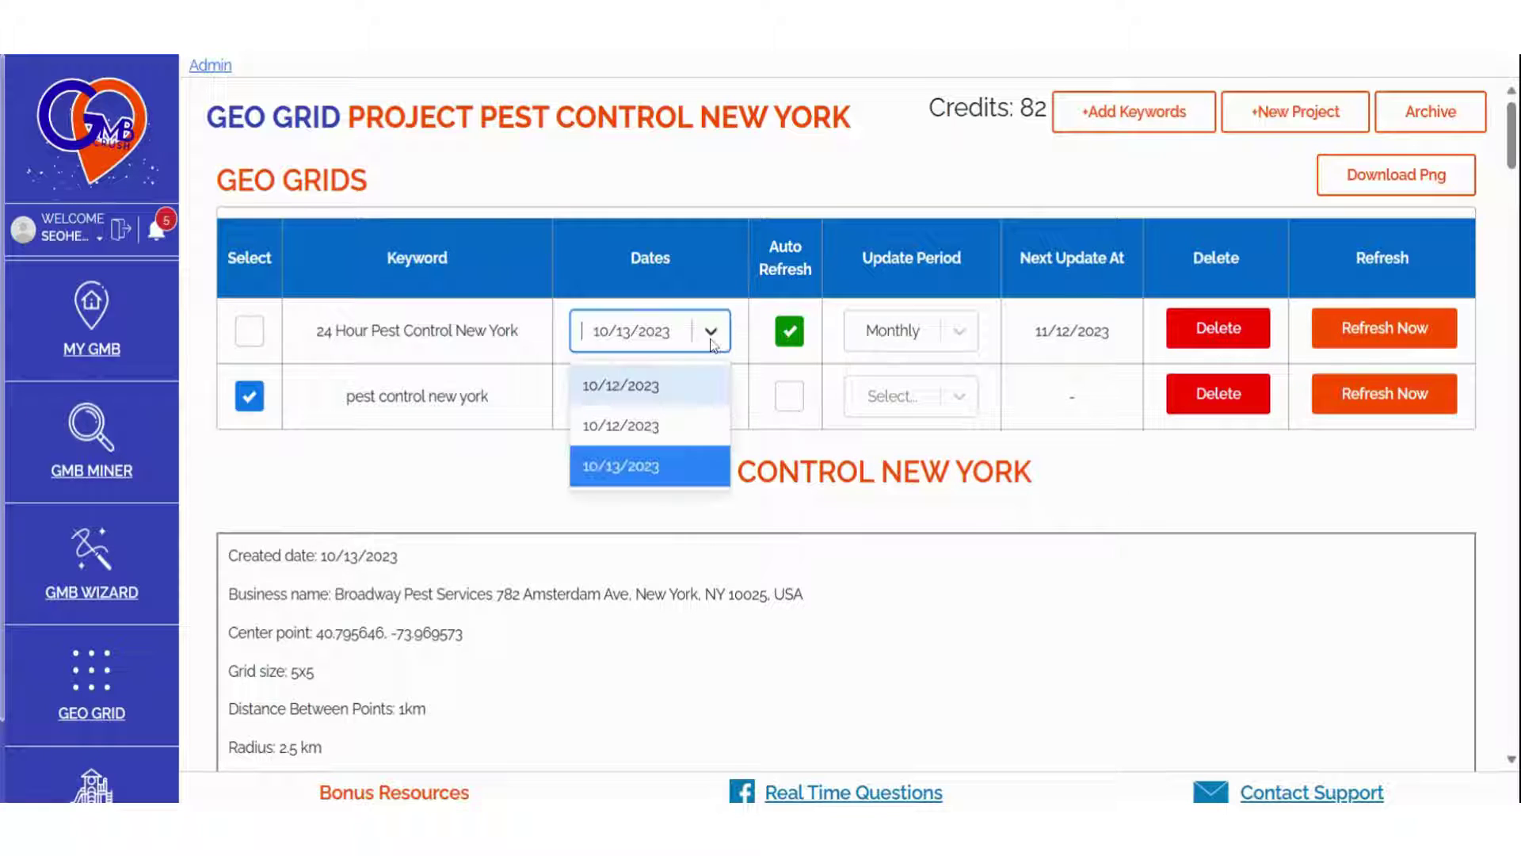
left_click(642, 468)
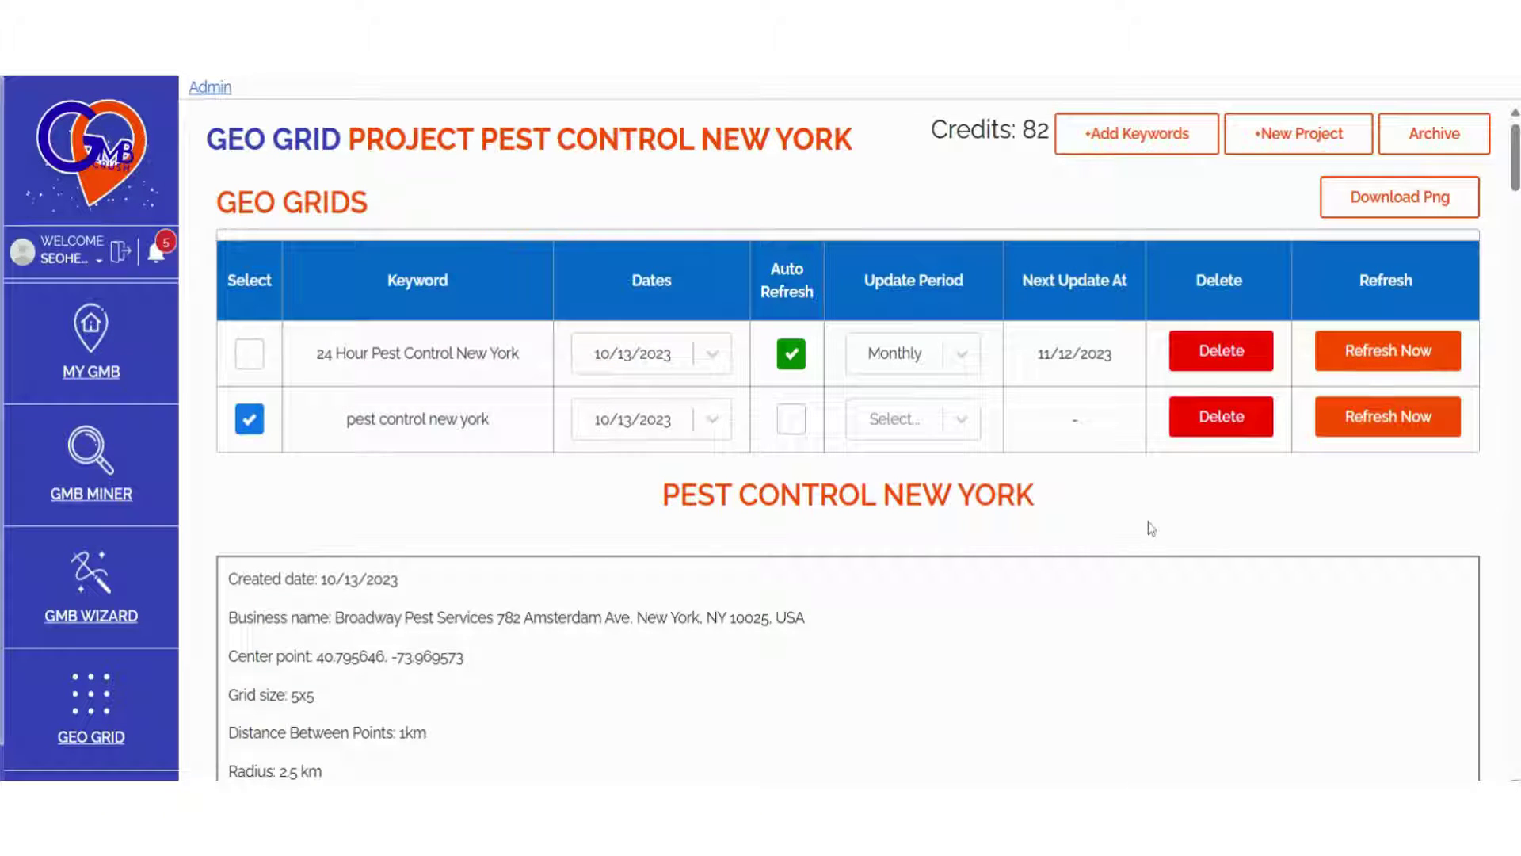
Toggle the report from 24 Hour Pest Control New York back to pest control new york
left_click(249, 353)
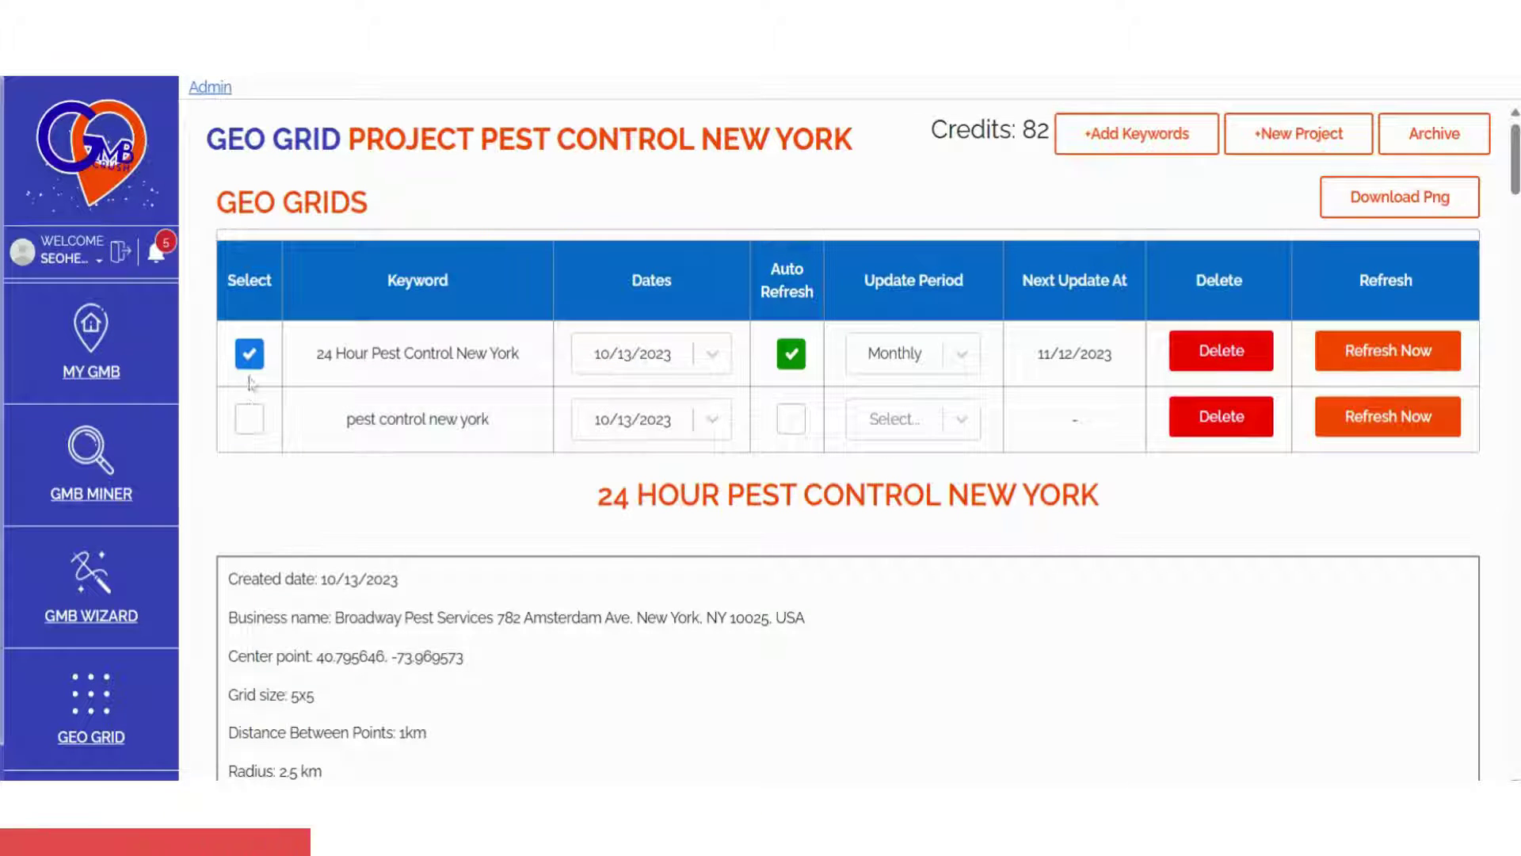
left_click(249, 418)
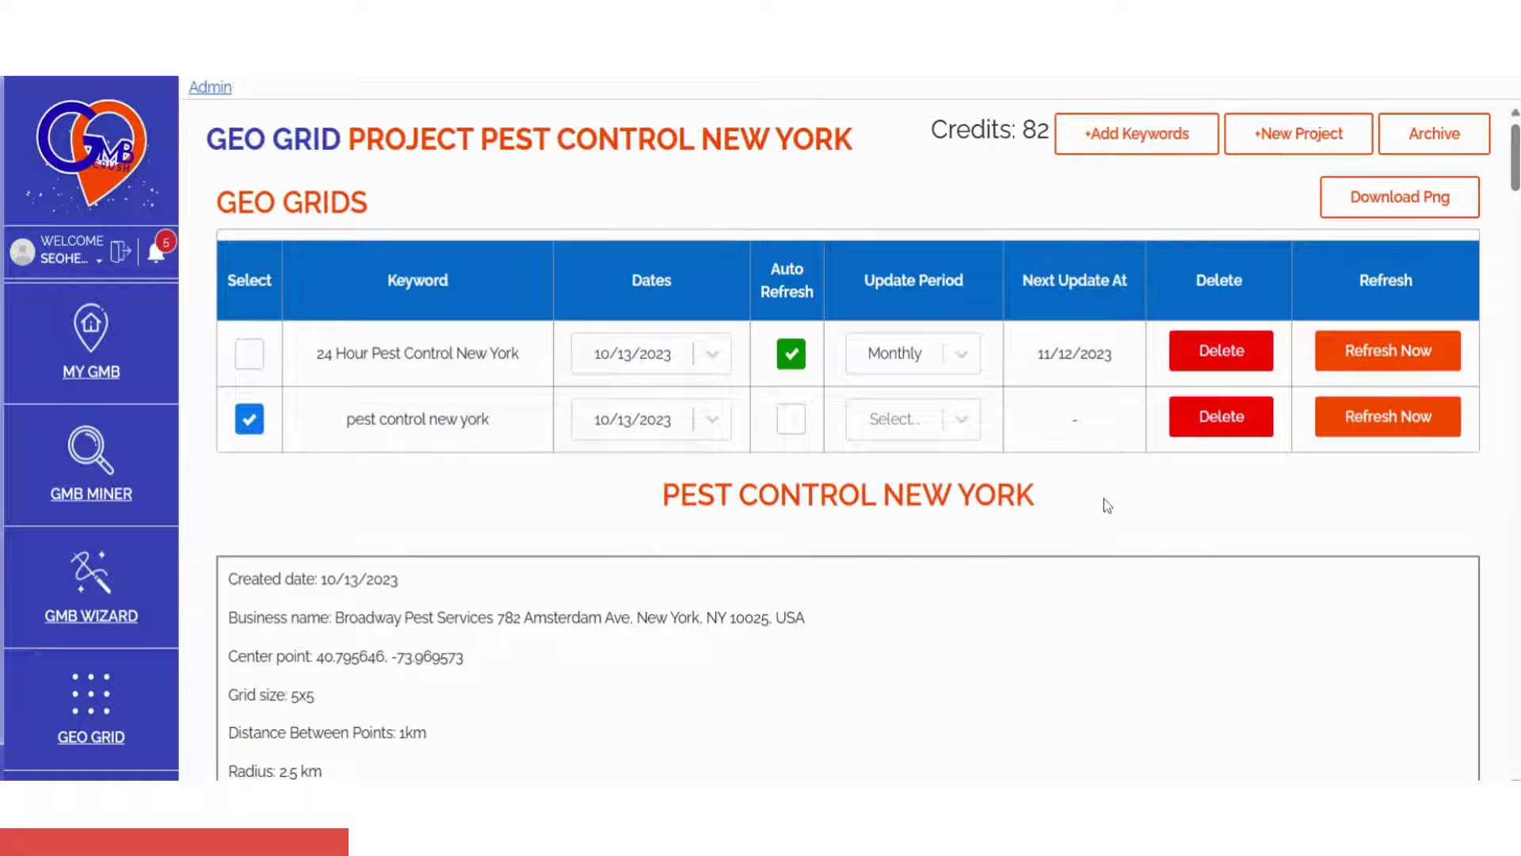
scroll(1107, 506, "down", 8)
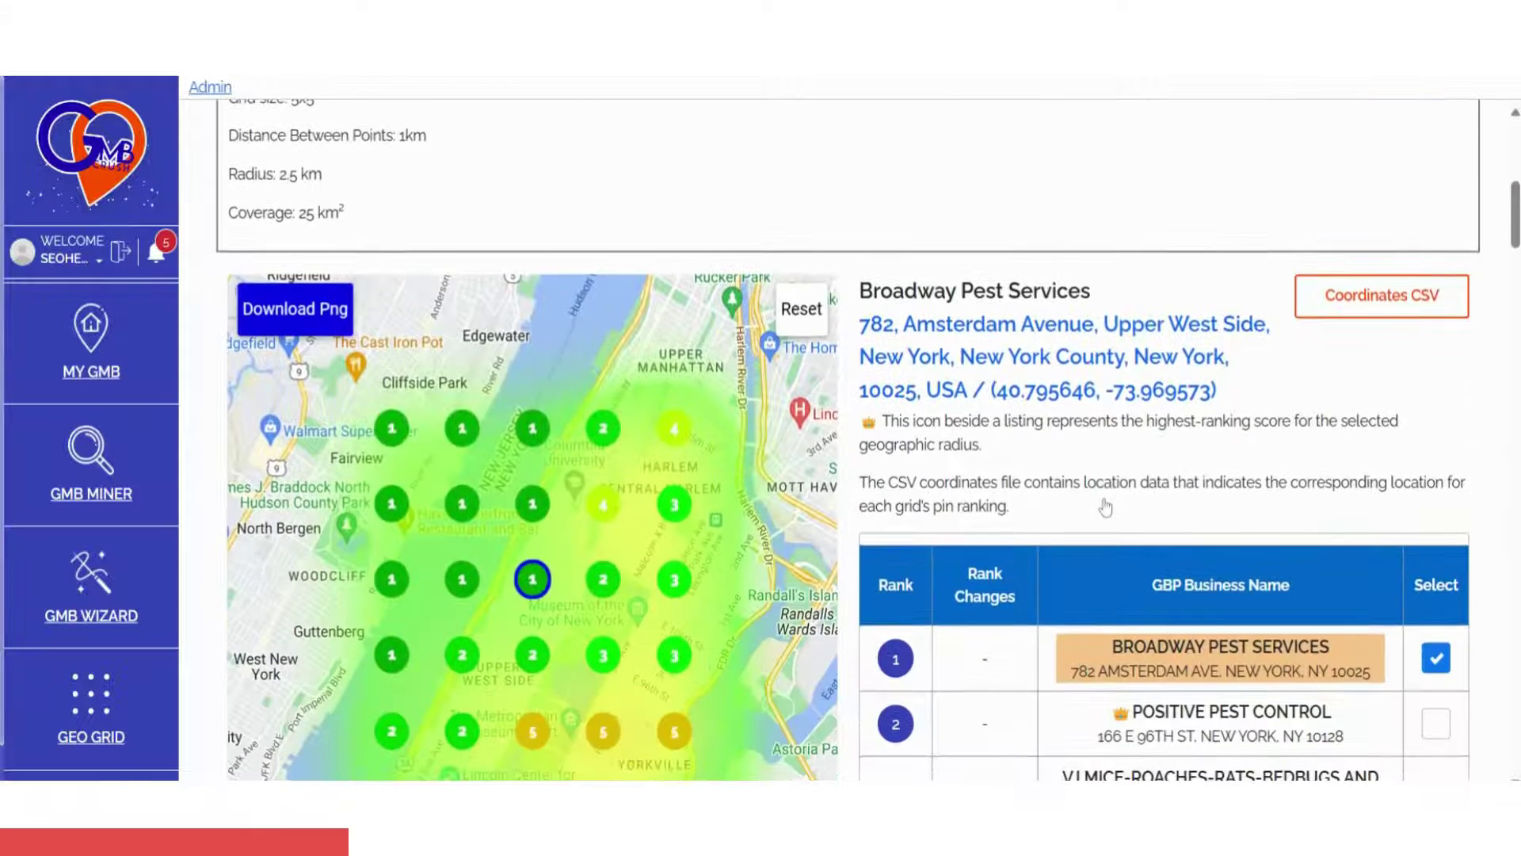
scroll(1146, 505, "down", 3)
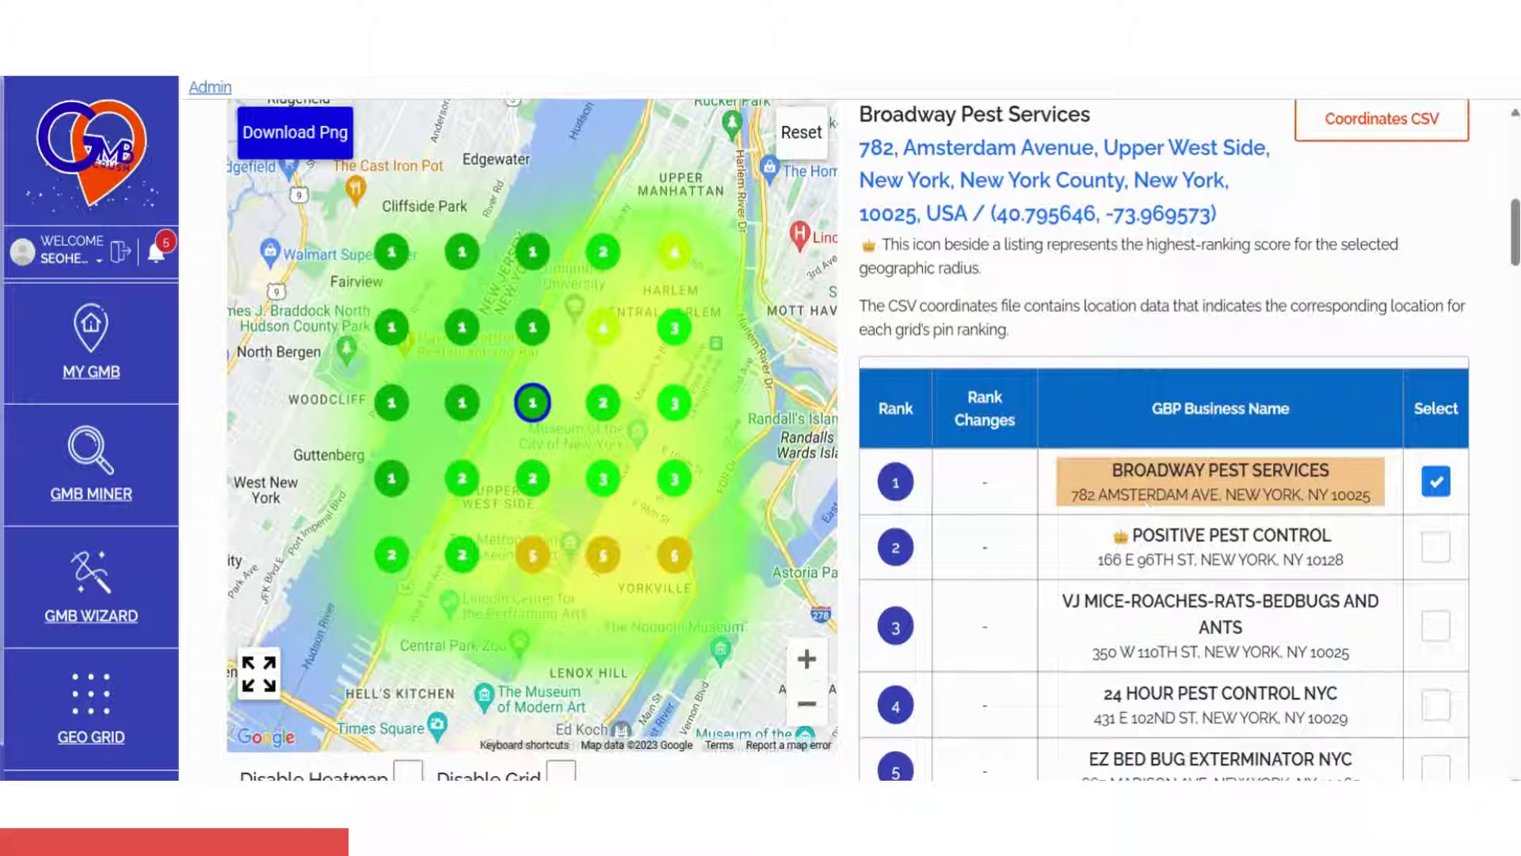
Compare Positive Pest Control and VJ Mice-Roaches-Rats-Bedbugs and Ants grids, ending on Positive Pest Control
left_click(1434, 548)
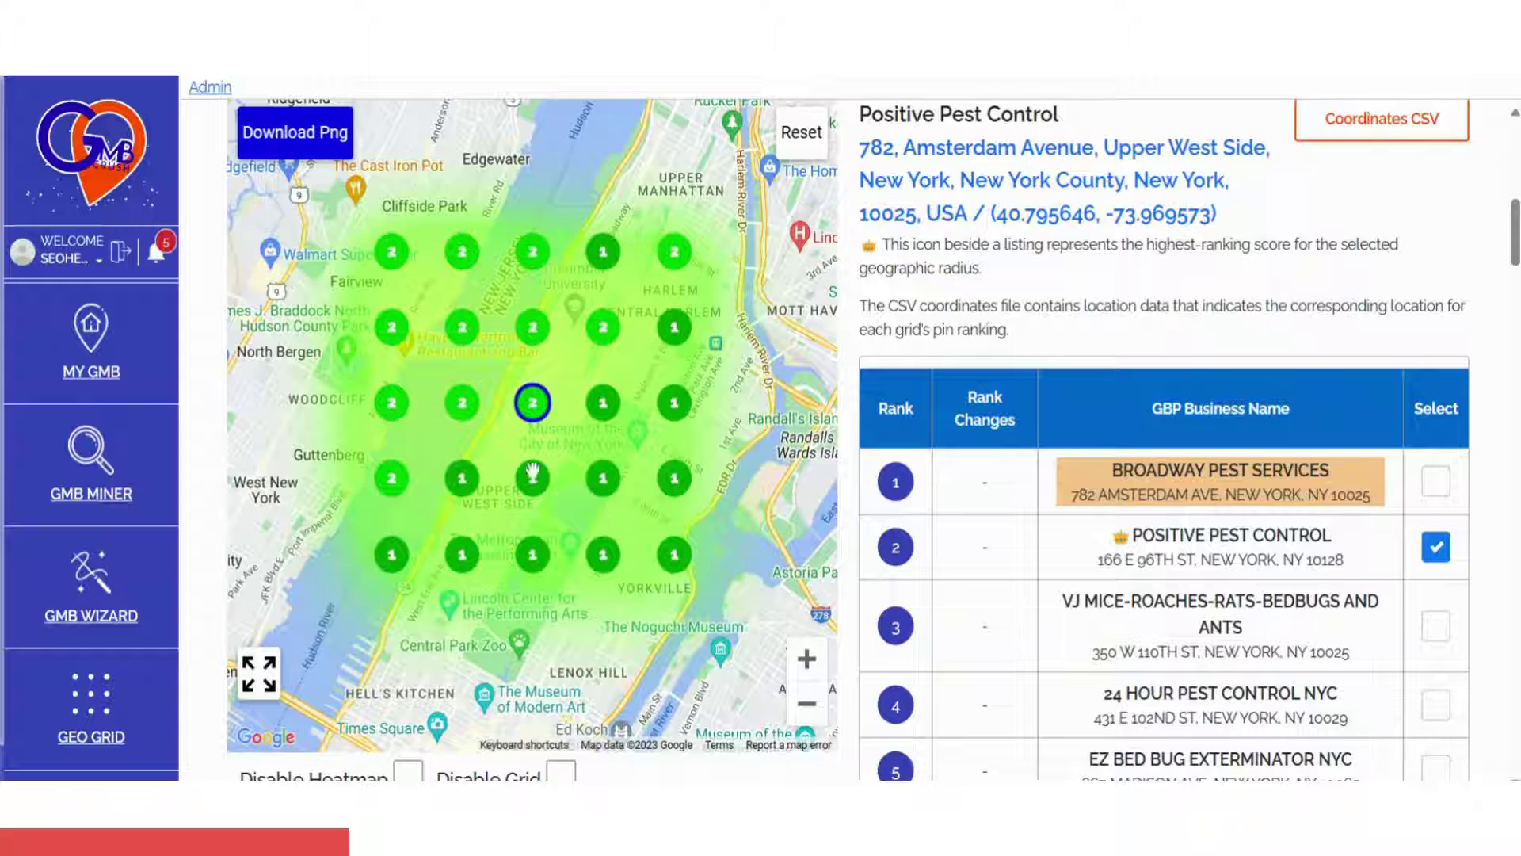
left_click(1436, 626)
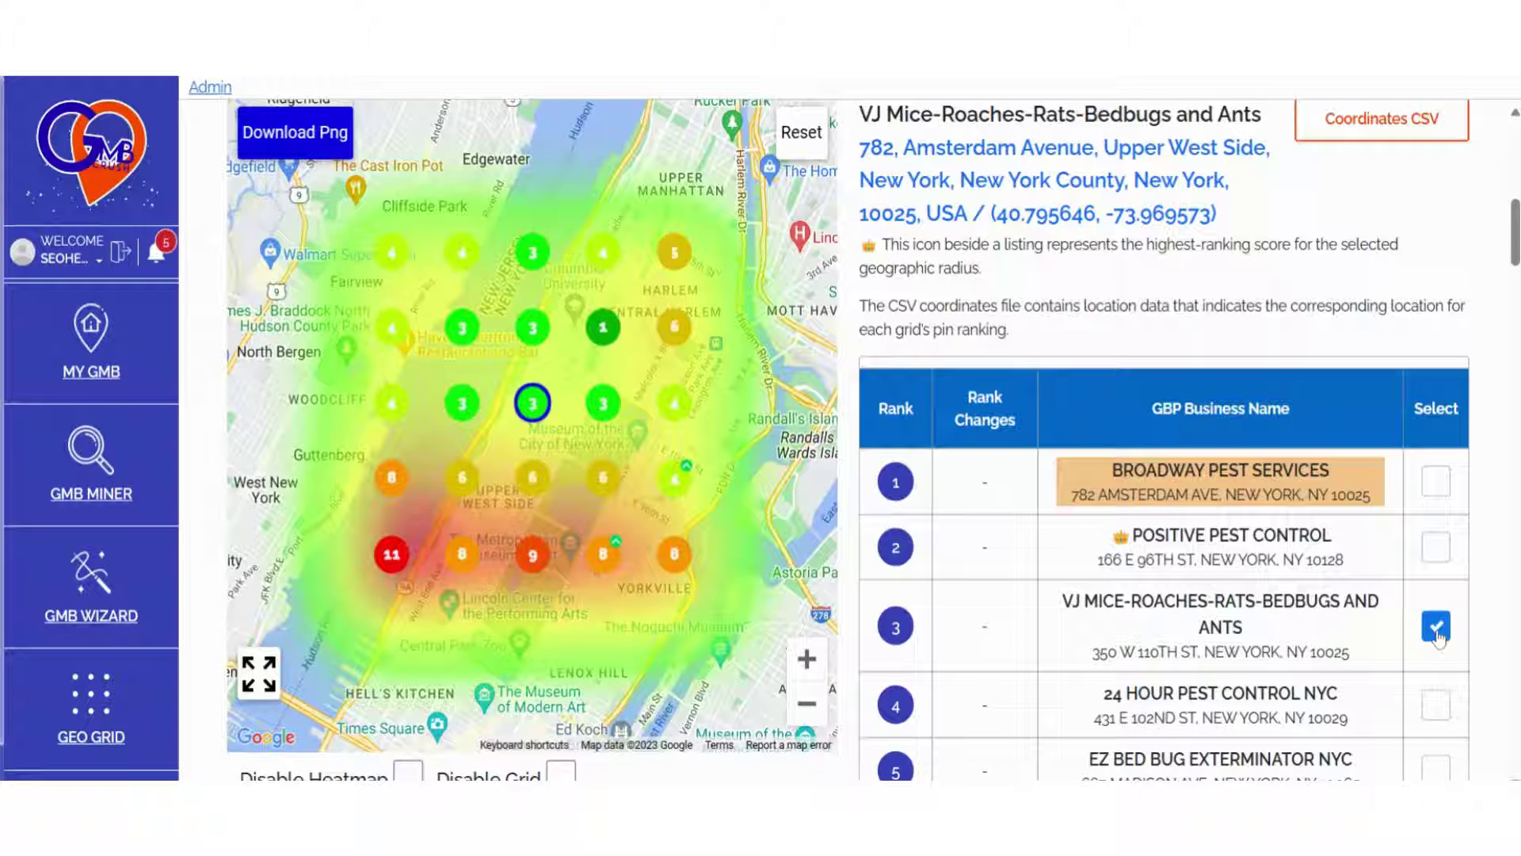
left_click(1434, 548)
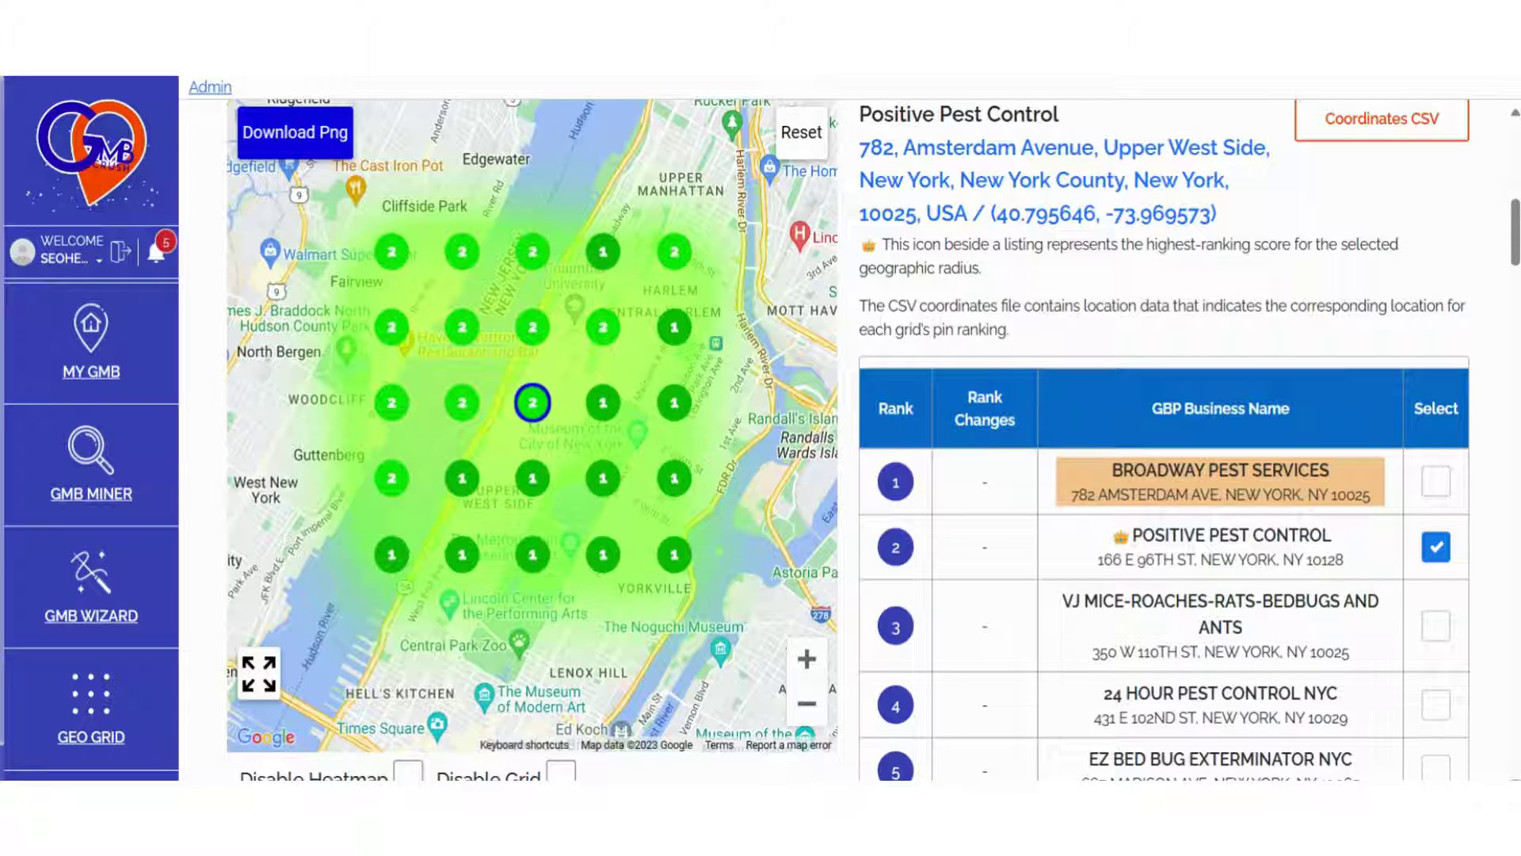
scroll(848, 439, "down", 1)
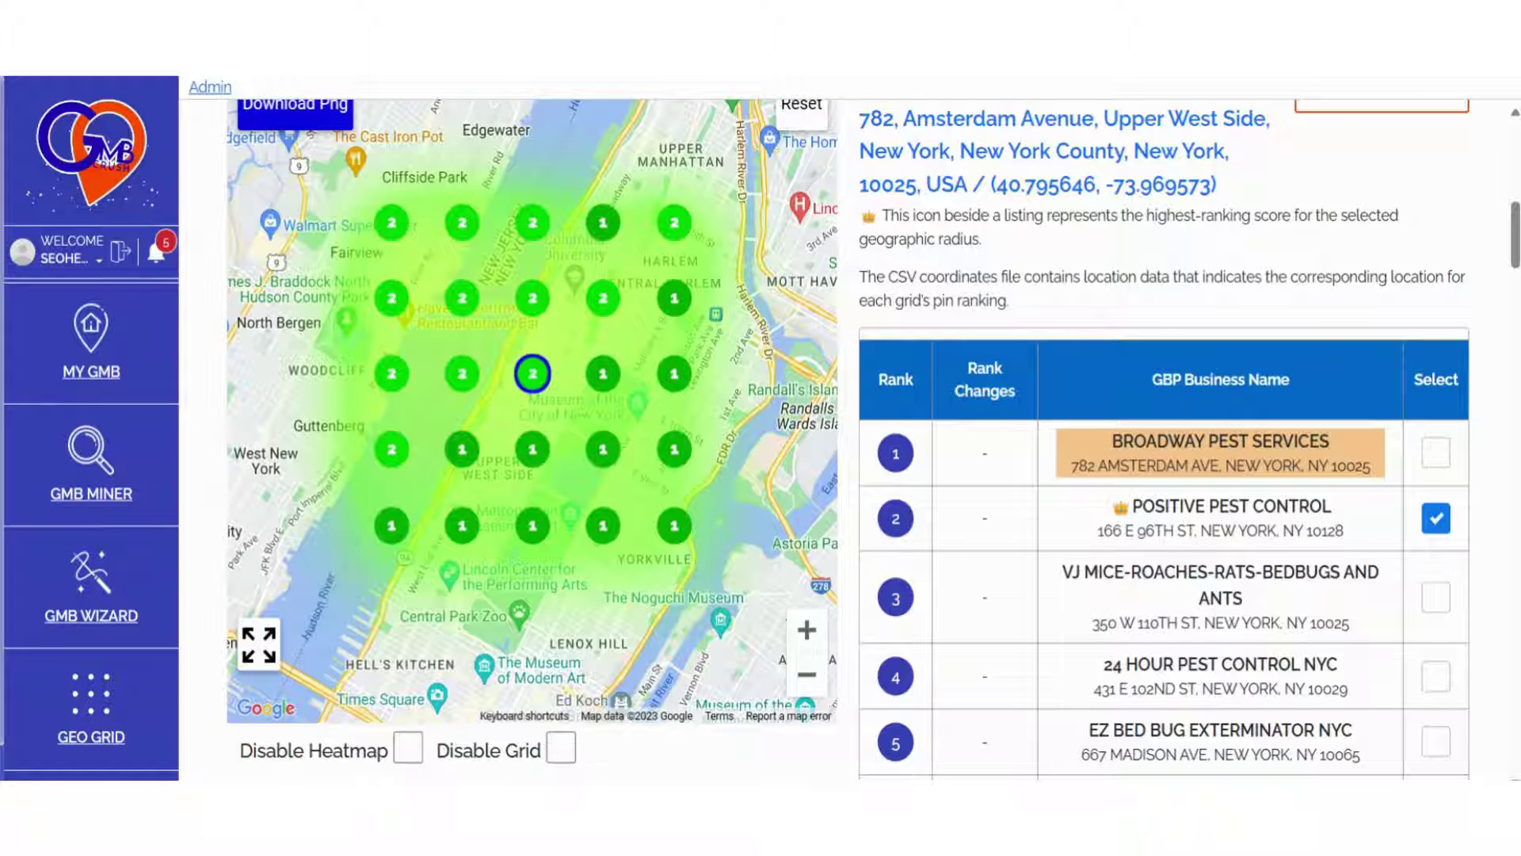
Download the Coordinates CSV and map Broadway Pest Services, then Positive Pest Control
scroll(1369, 512, "up", 1)
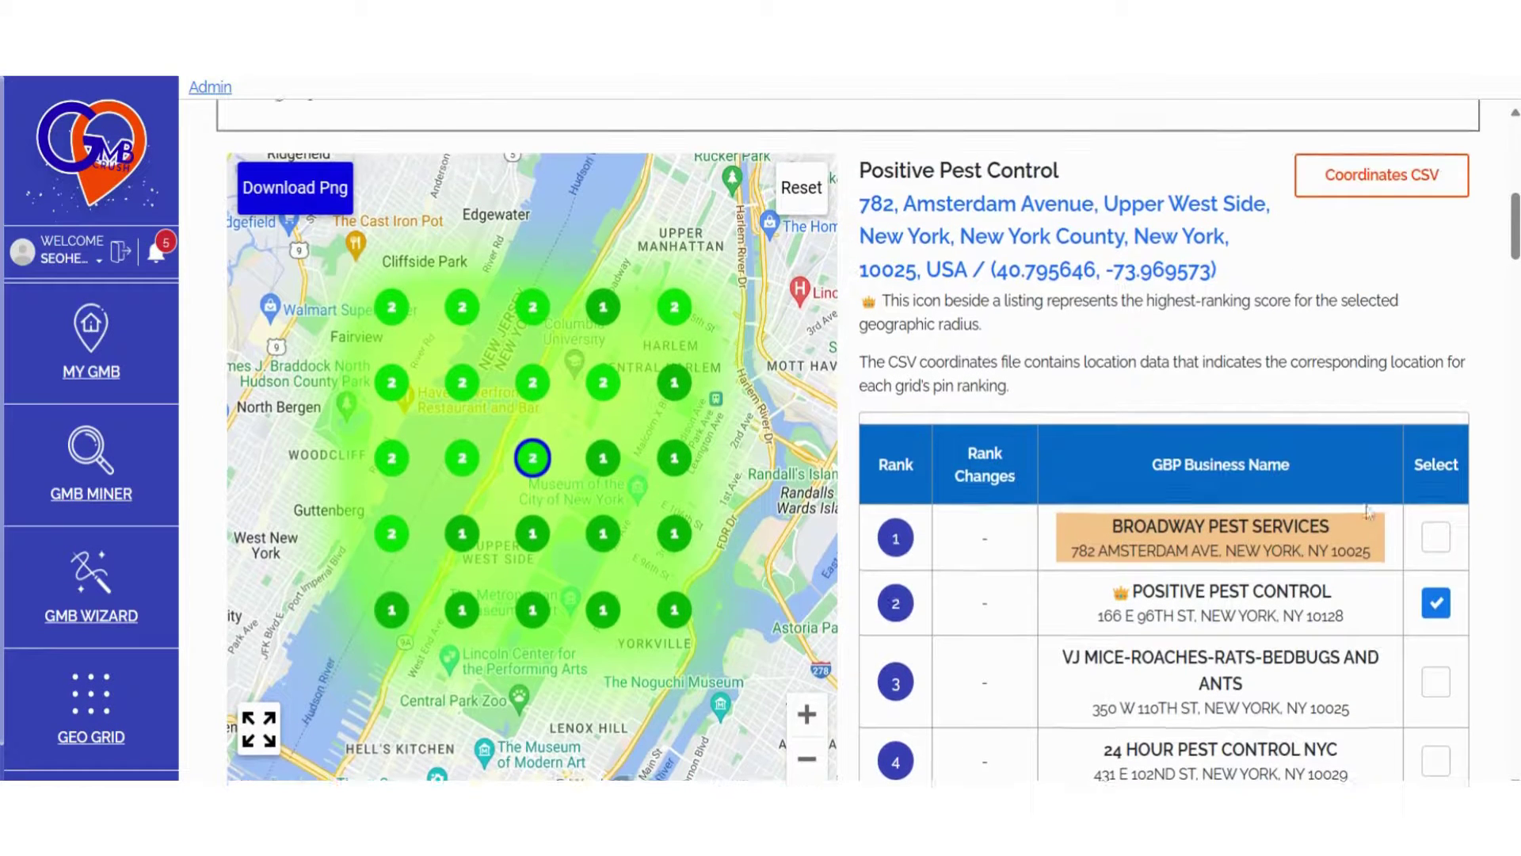
left_click(1367, 190)
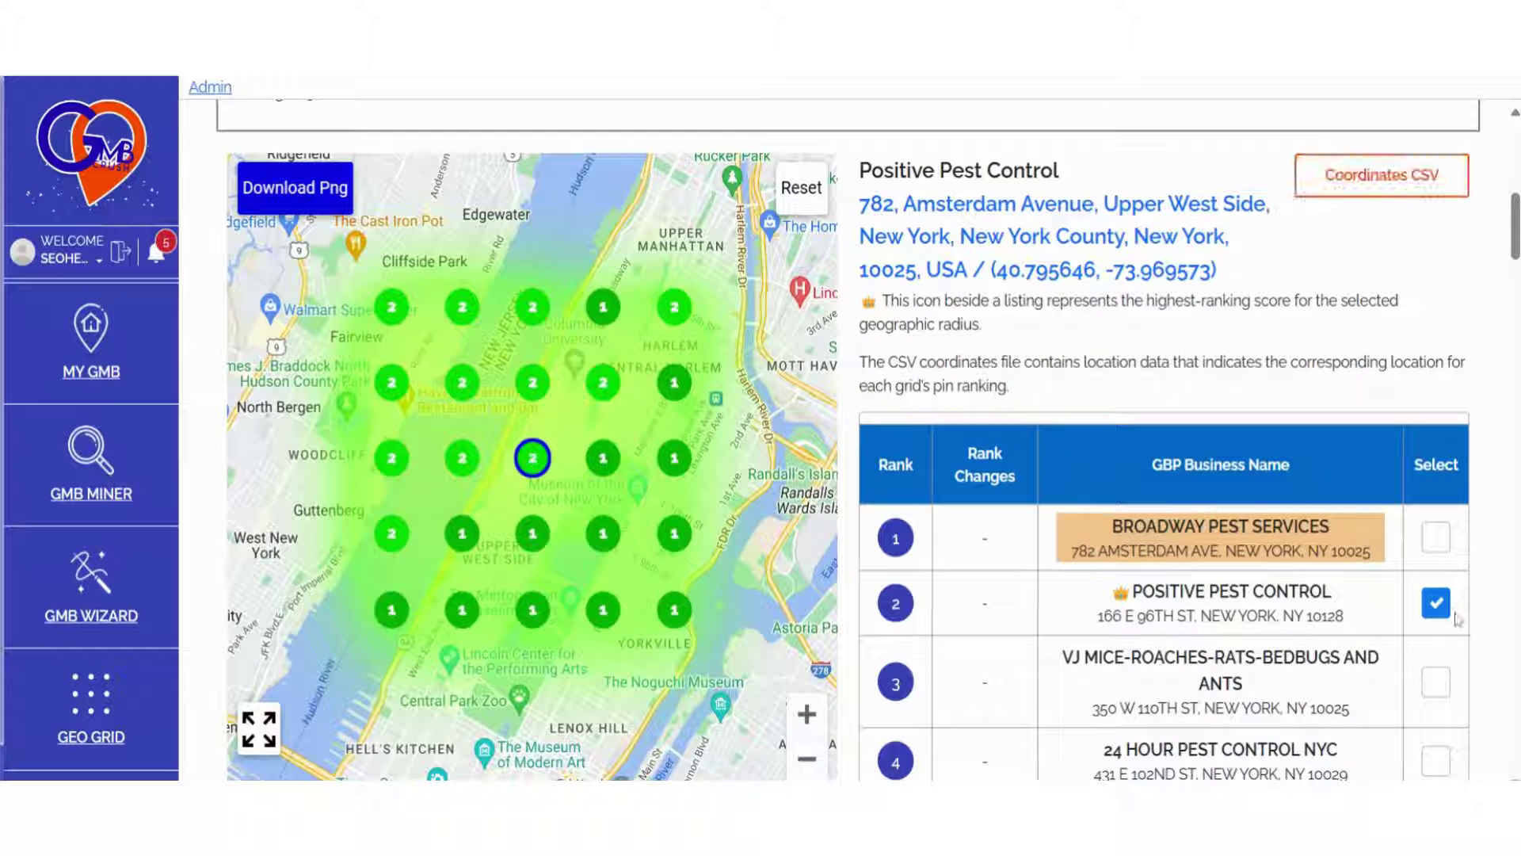
left_click(1436, 537)
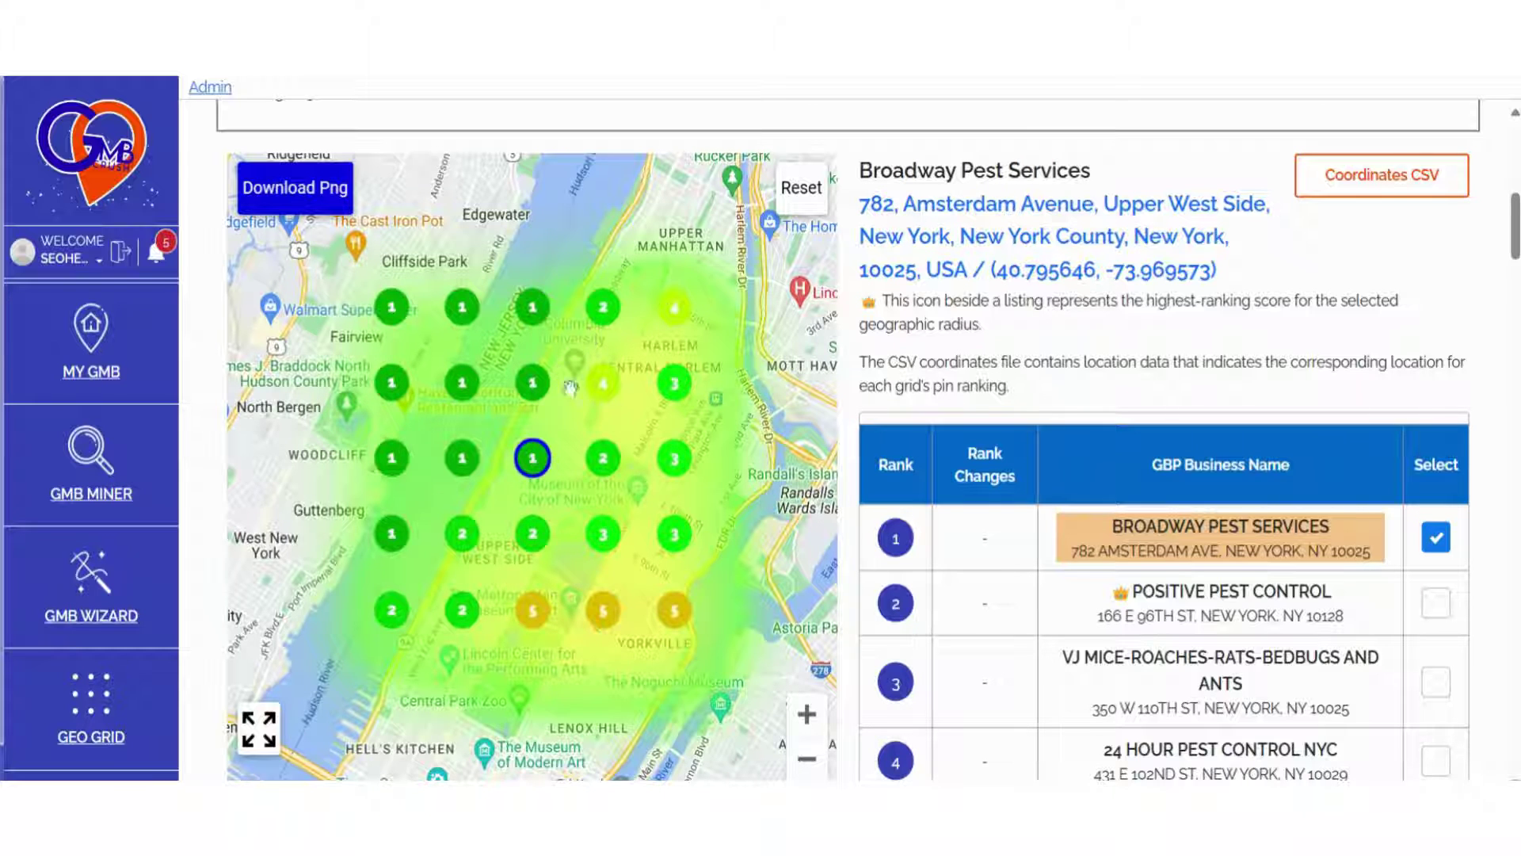
left_click(1438, 606)
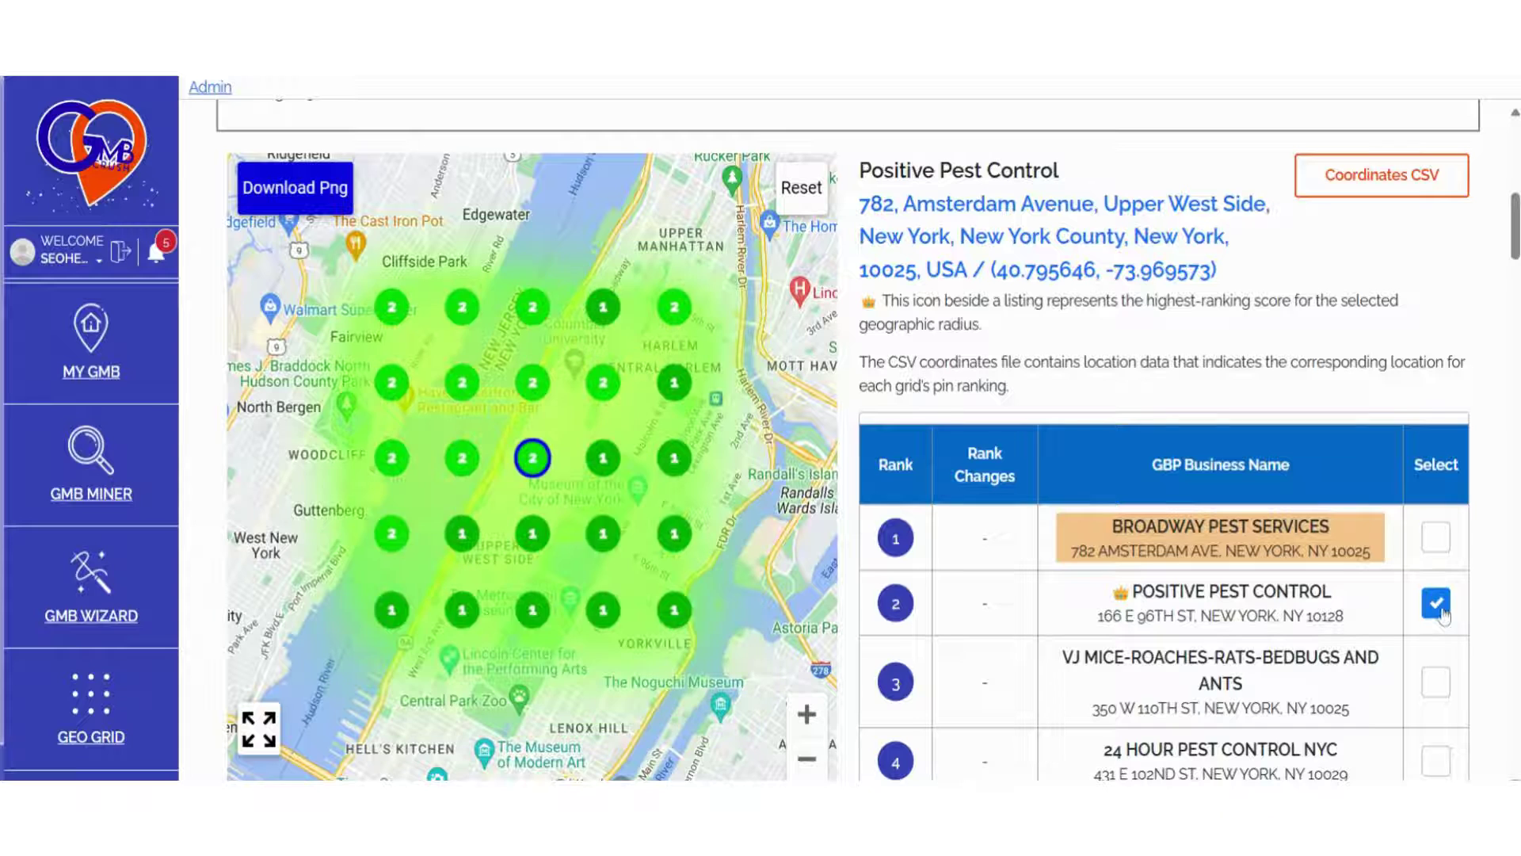
Map VJ Mice-Roaches-Rats-Bedbugs and Ants, 24 Hour Pest Control NYC, then EZ Bed Bug Exterminator NYC
left_click(1440, 691)
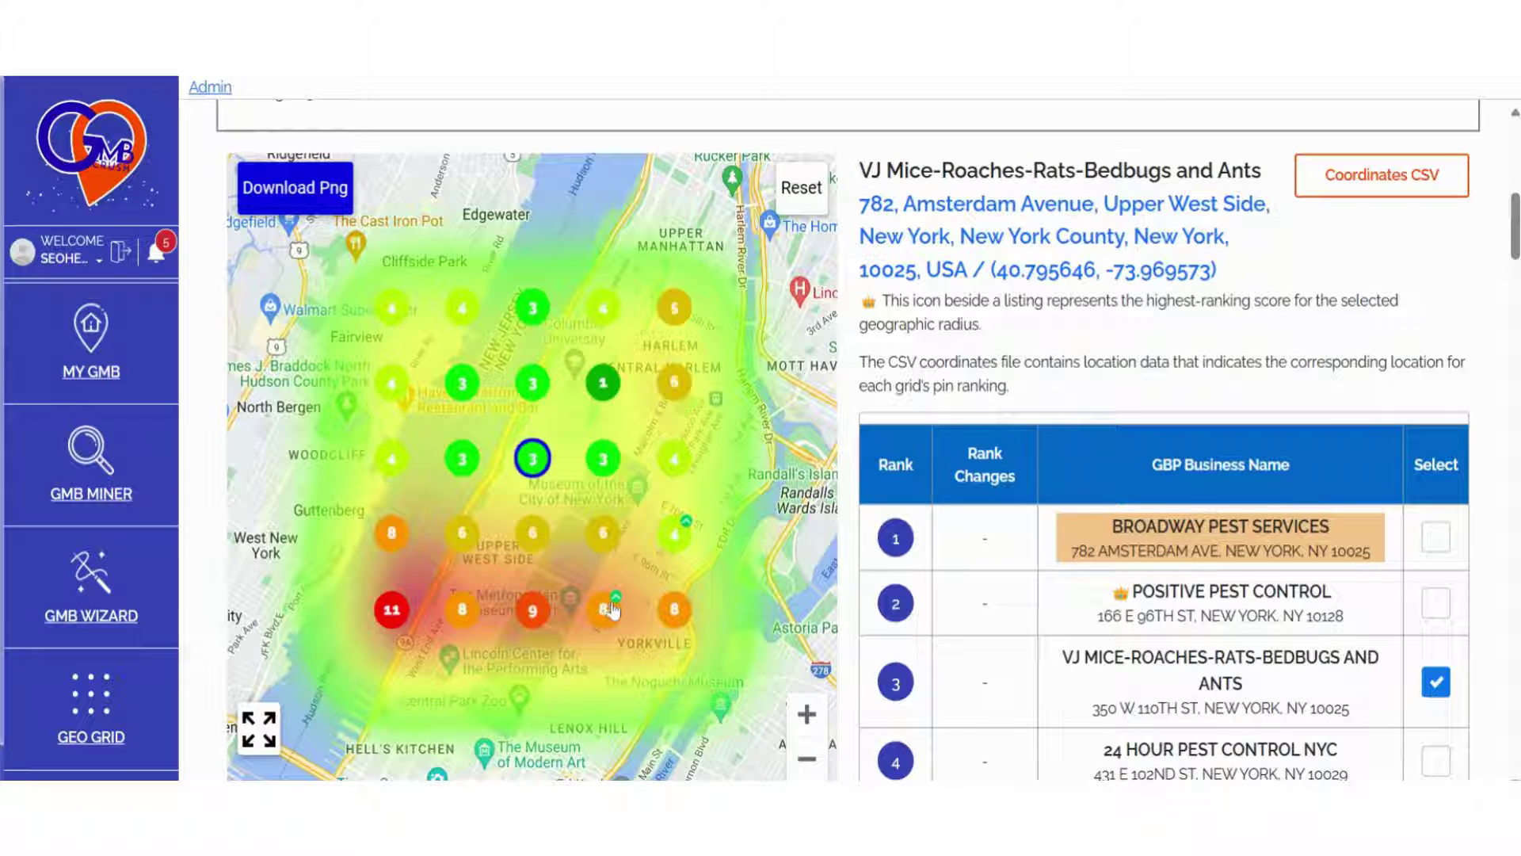
left_click(1436, 761)
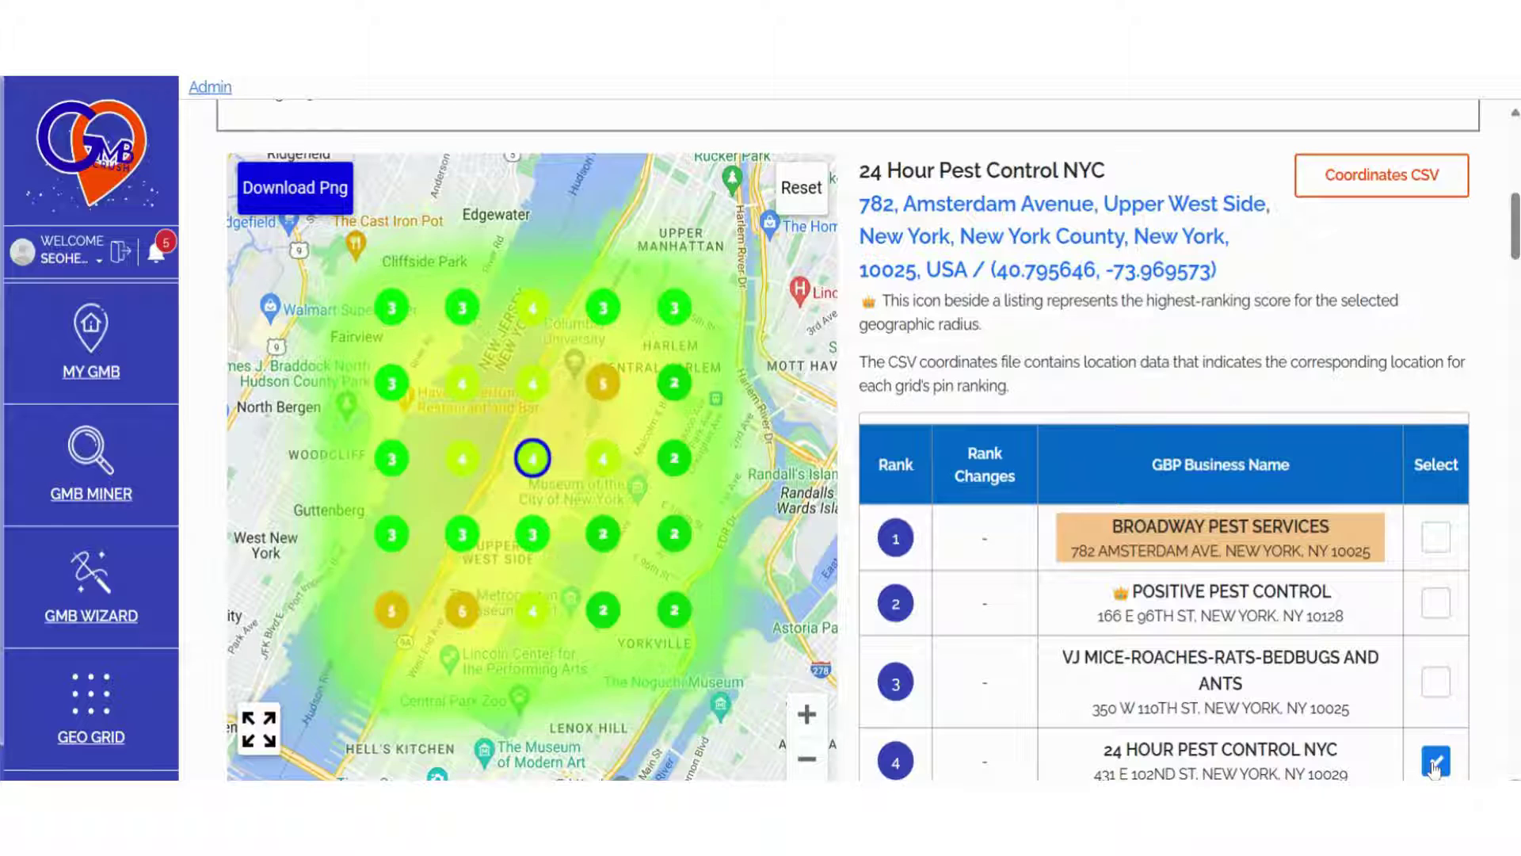
scroll(1460, 702, "down", 1)
left_click(1438, 736)
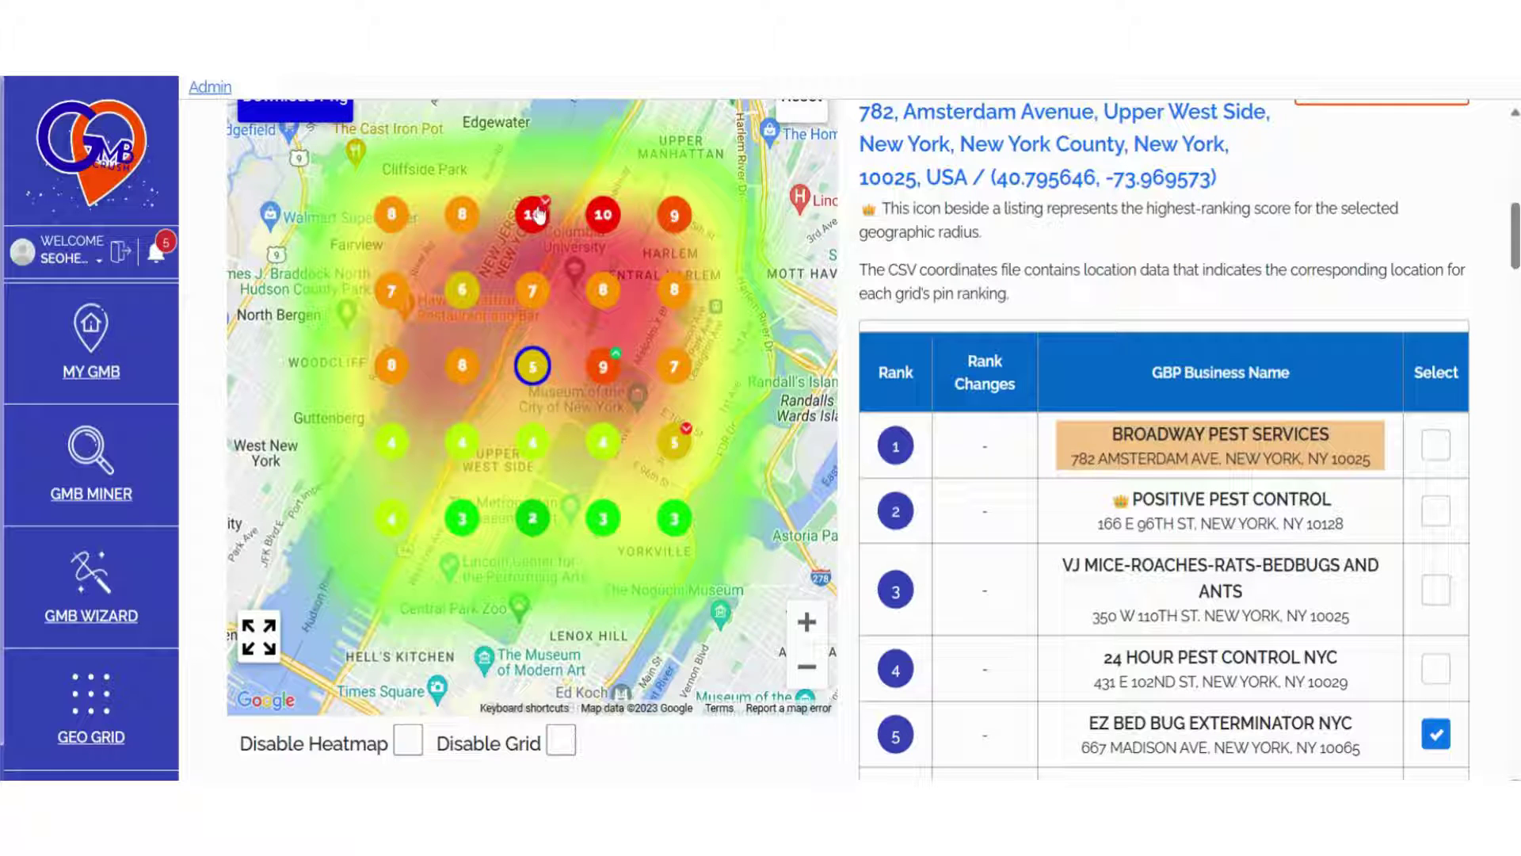
scroll(1157, 673, "down", 7)
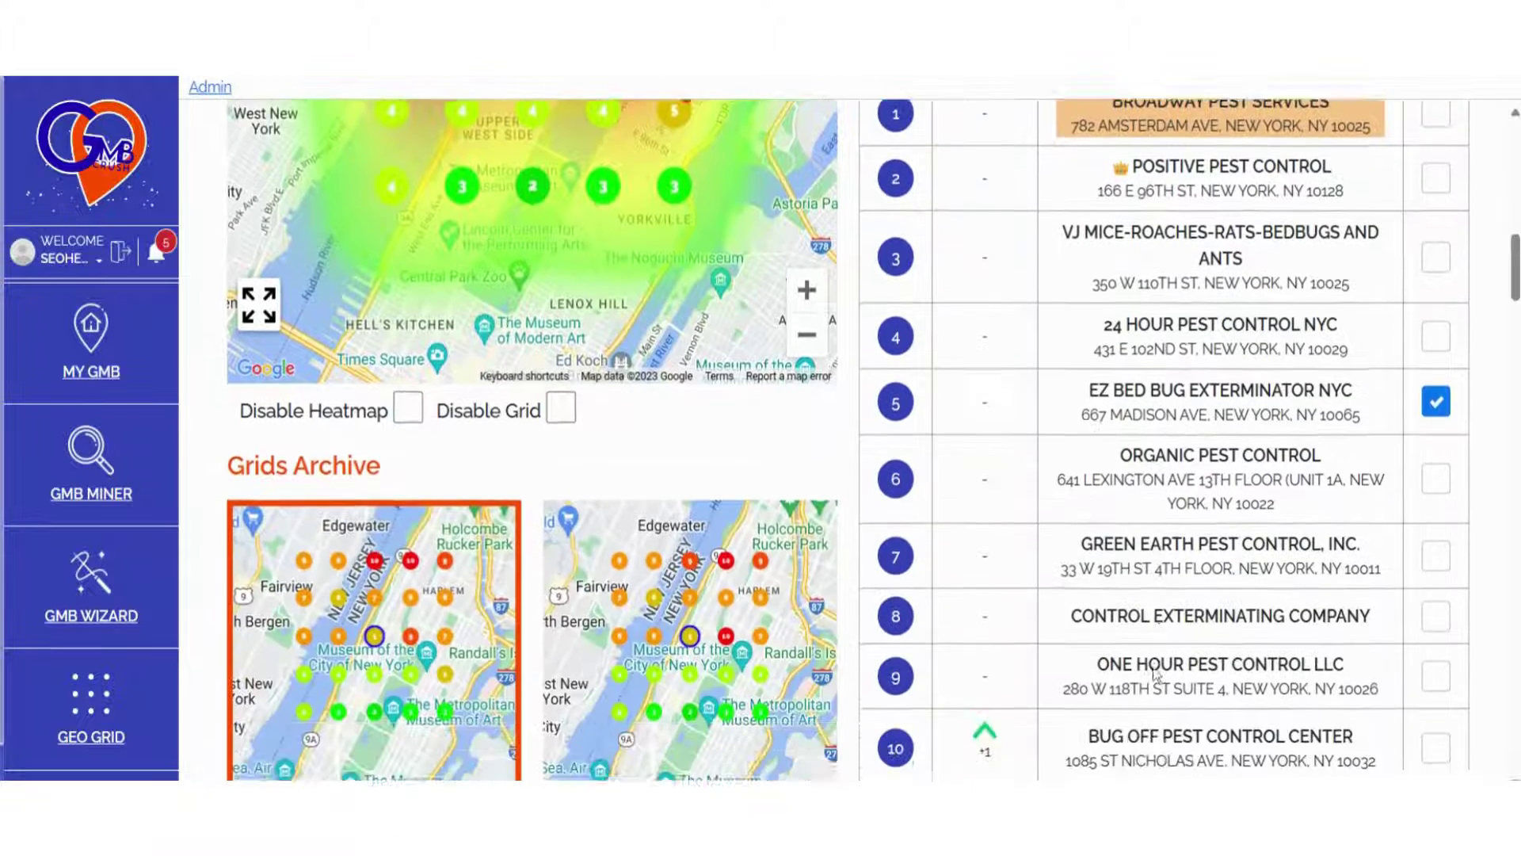
scroll(1157, 674, "down", 2)
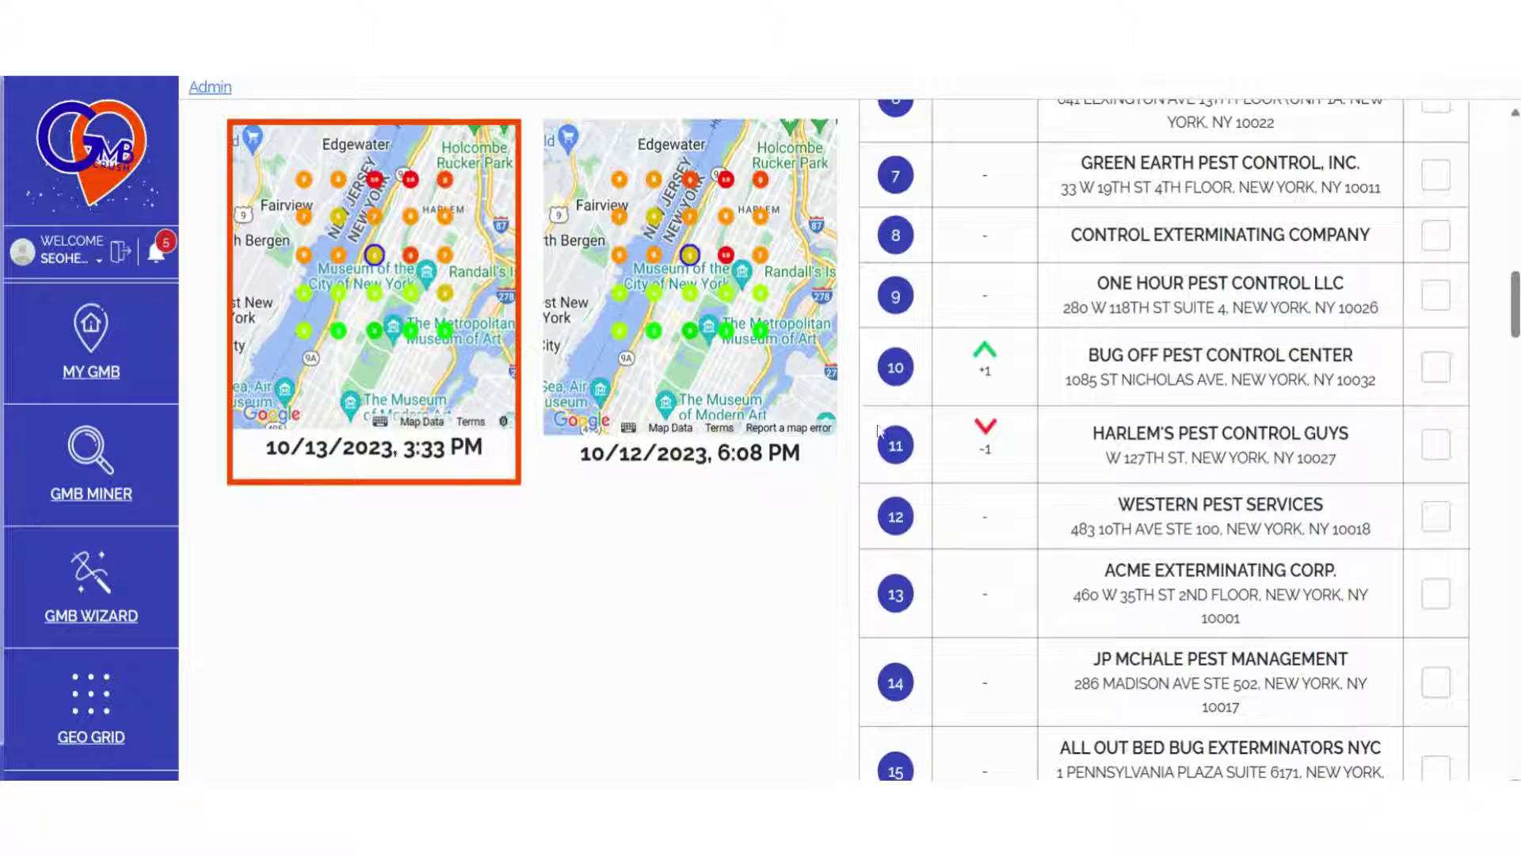
scroll(965, 424, "up", 6)
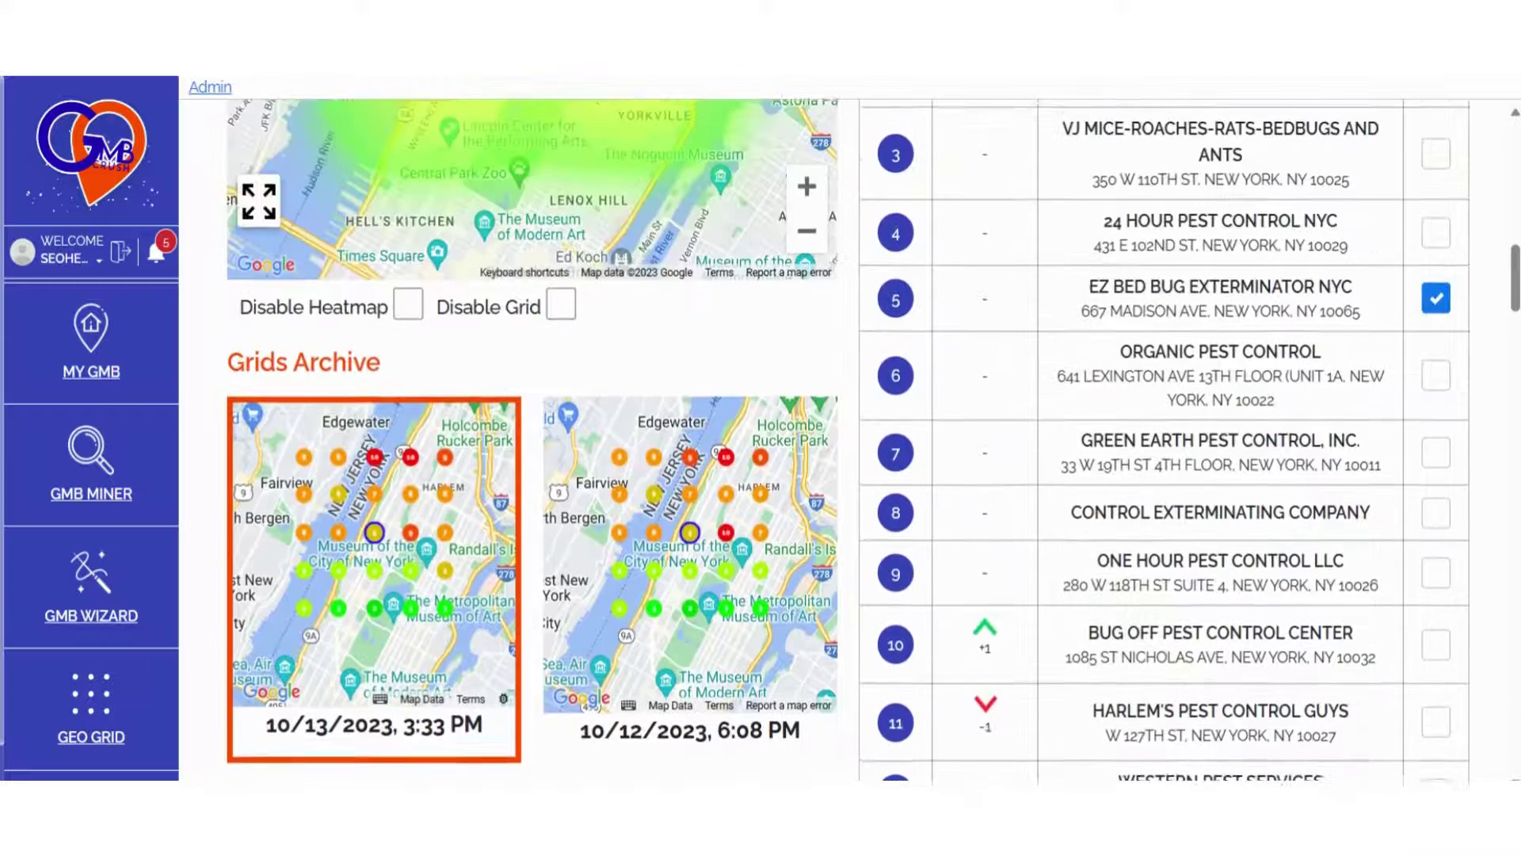
Turn Disable Heatmap and Disable Grid on and back off for VJ Mice-Roaches-Rats-Bedbugs and Ants' map
scroll(965, 424, "up", 3)
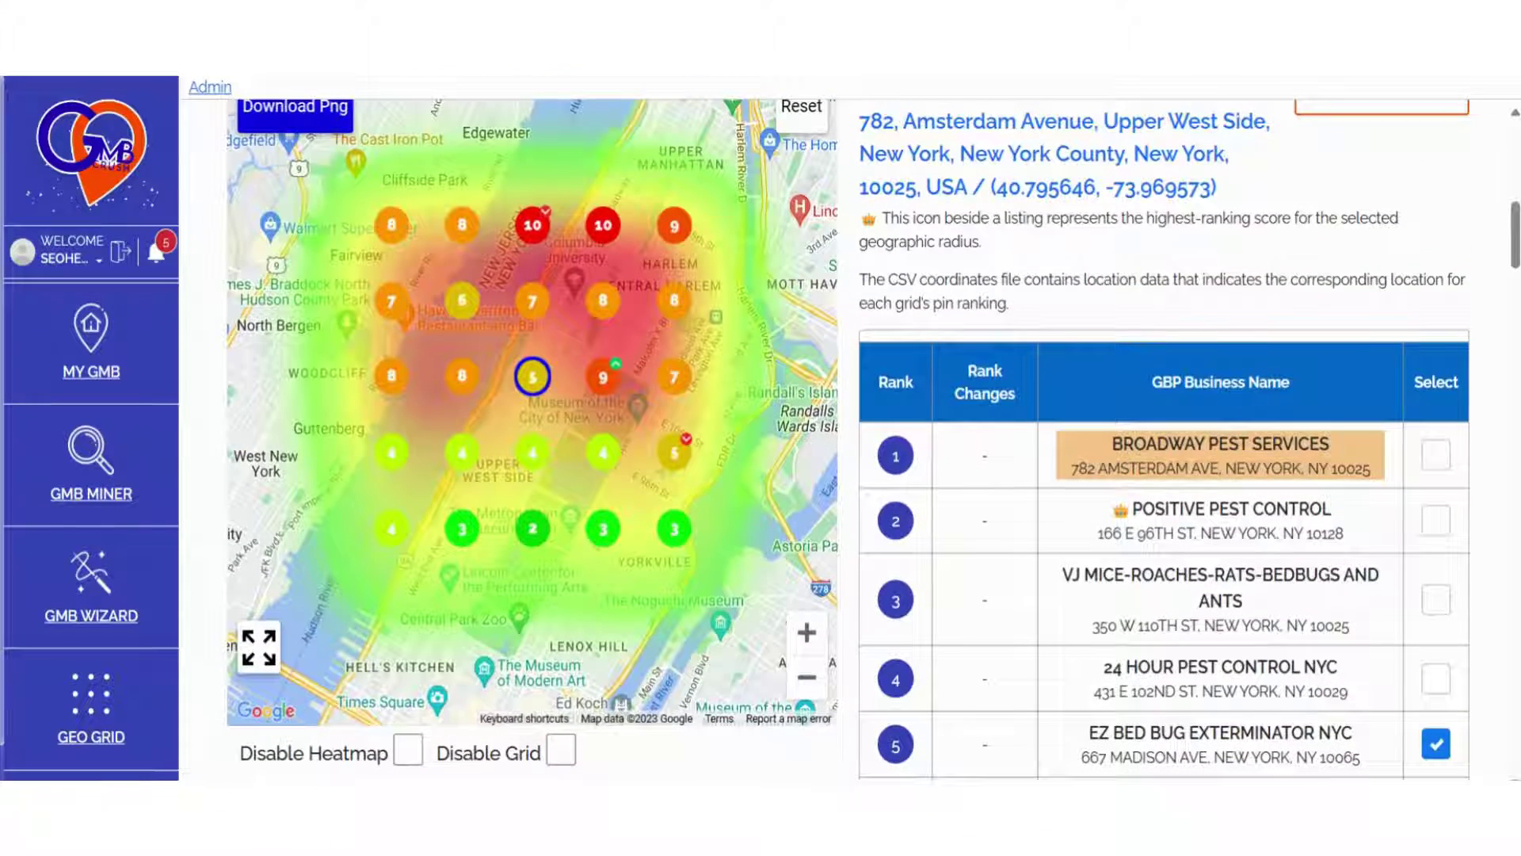
scroll(202, 91, "up", 6)
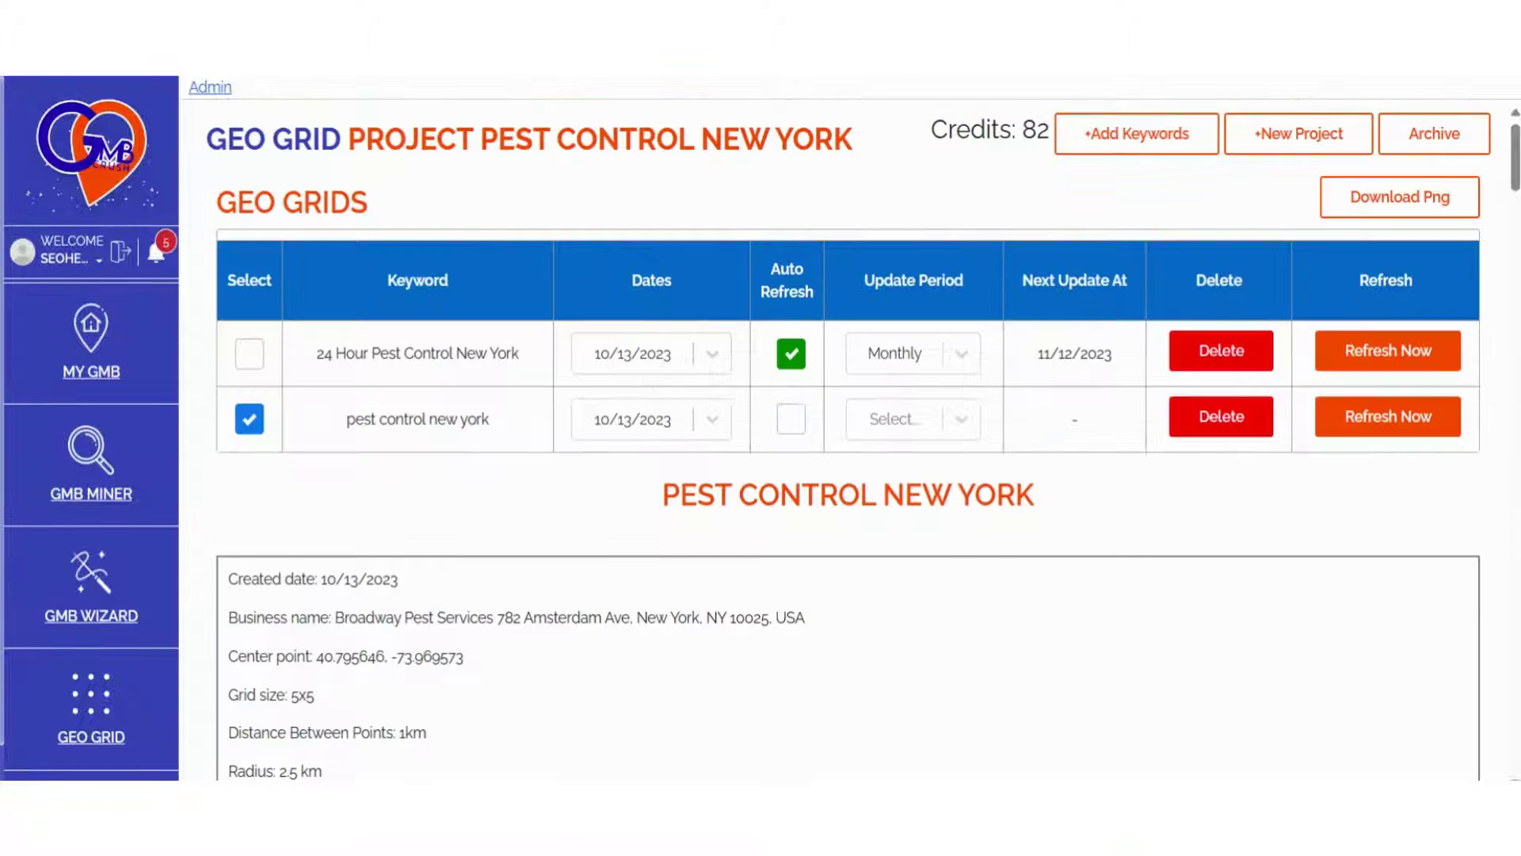
scroll(1151, 529, "down", 6)
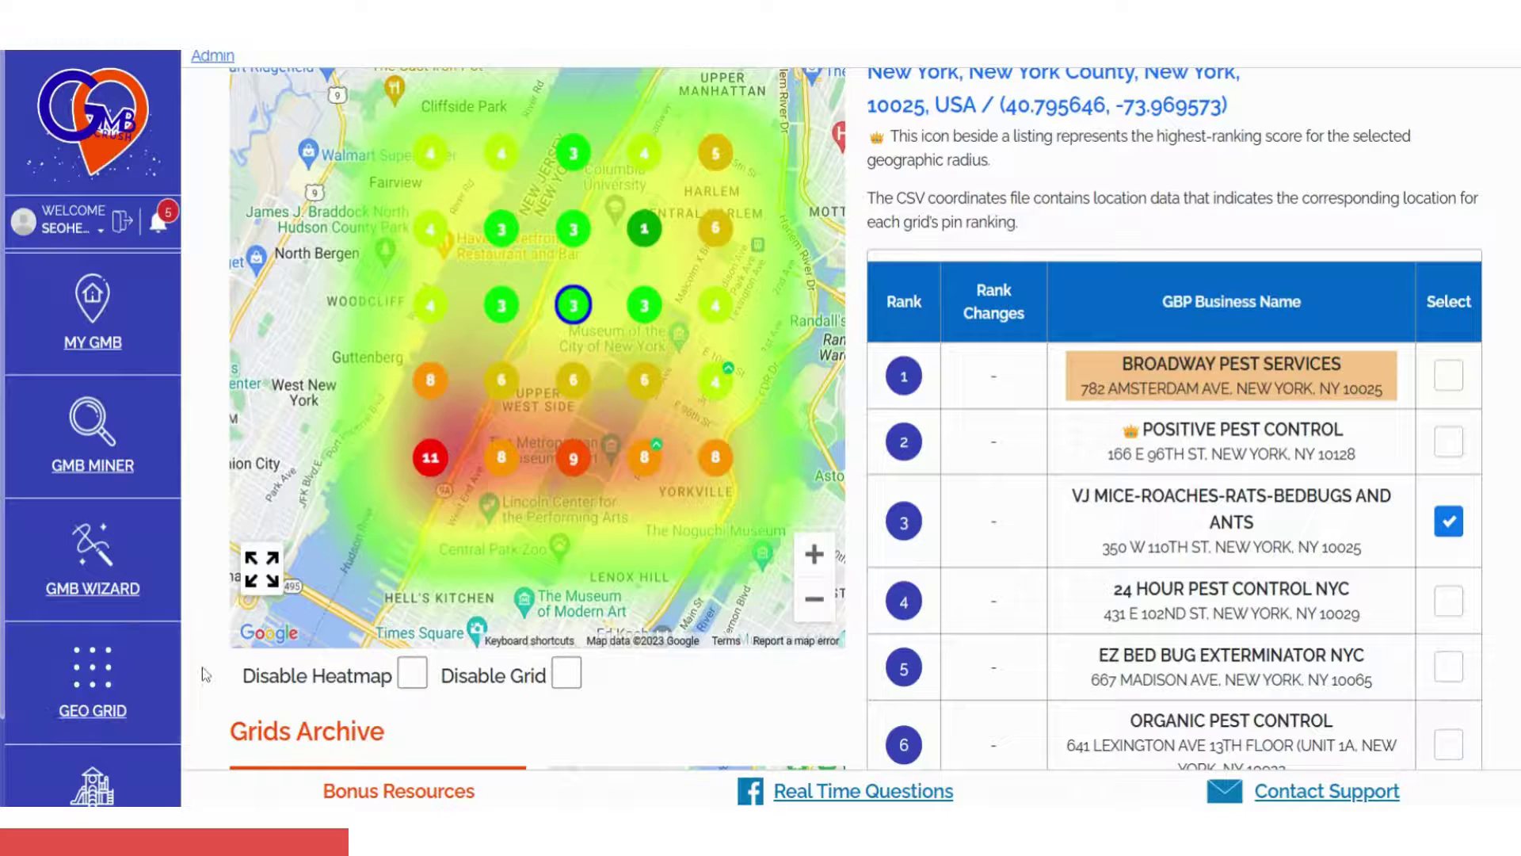
left_click(412, 675)
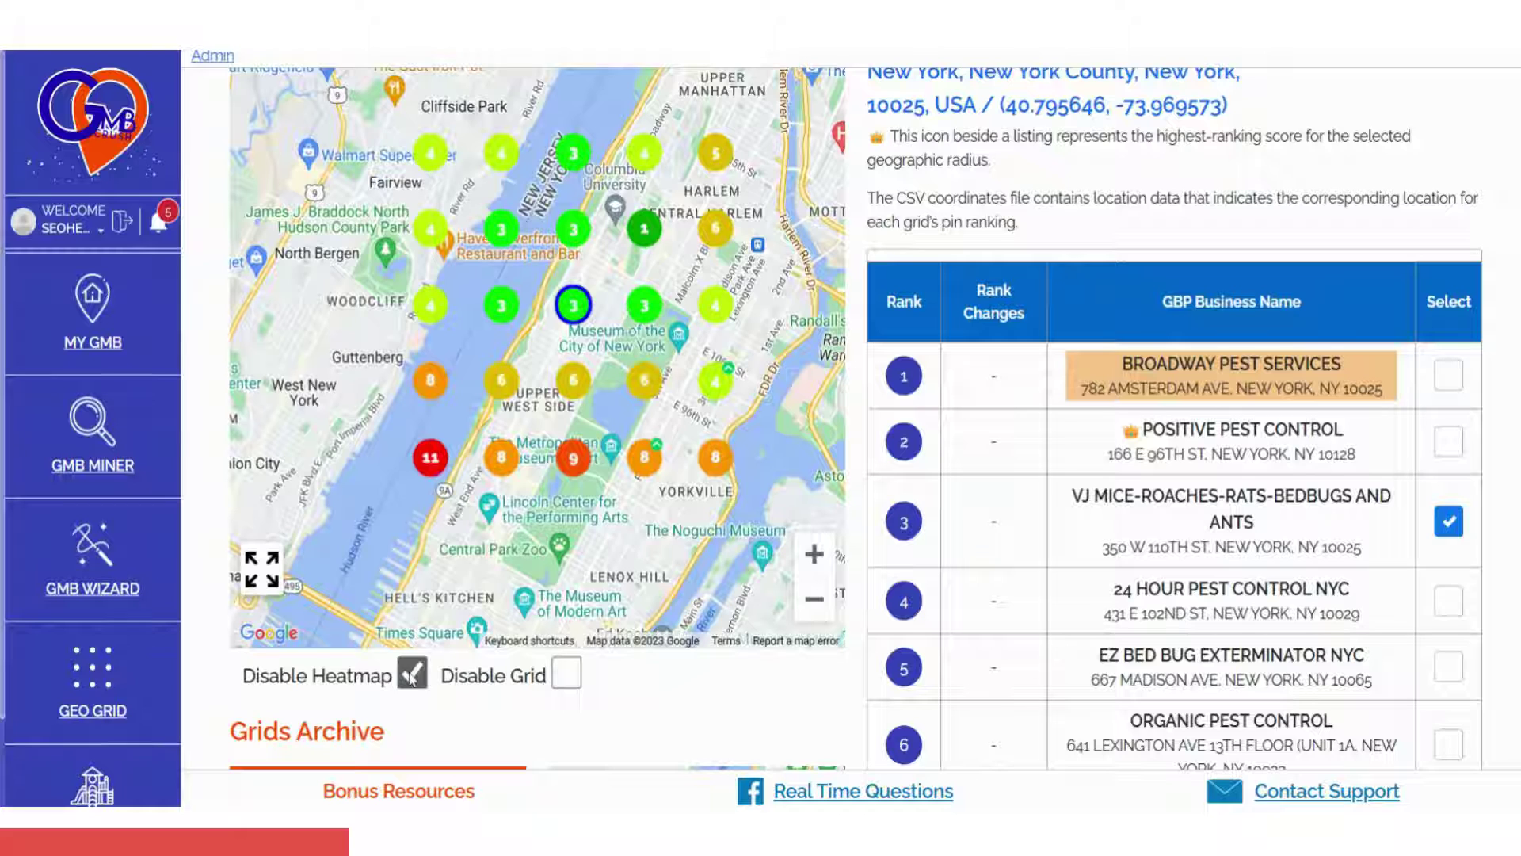
left_click(412, 675)
left_click(560, 680)
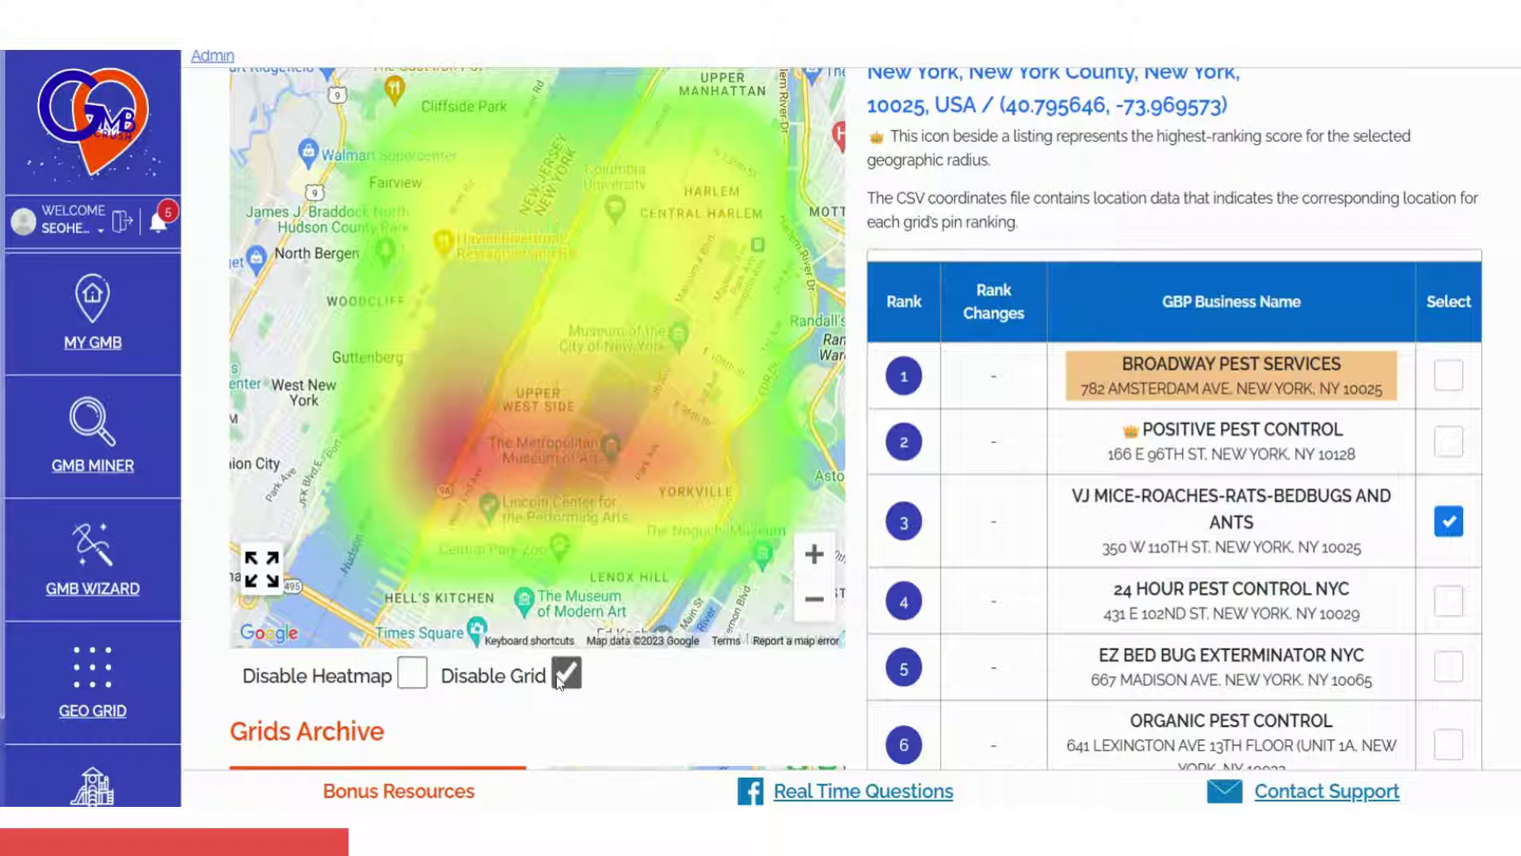
left_click(562, 678)
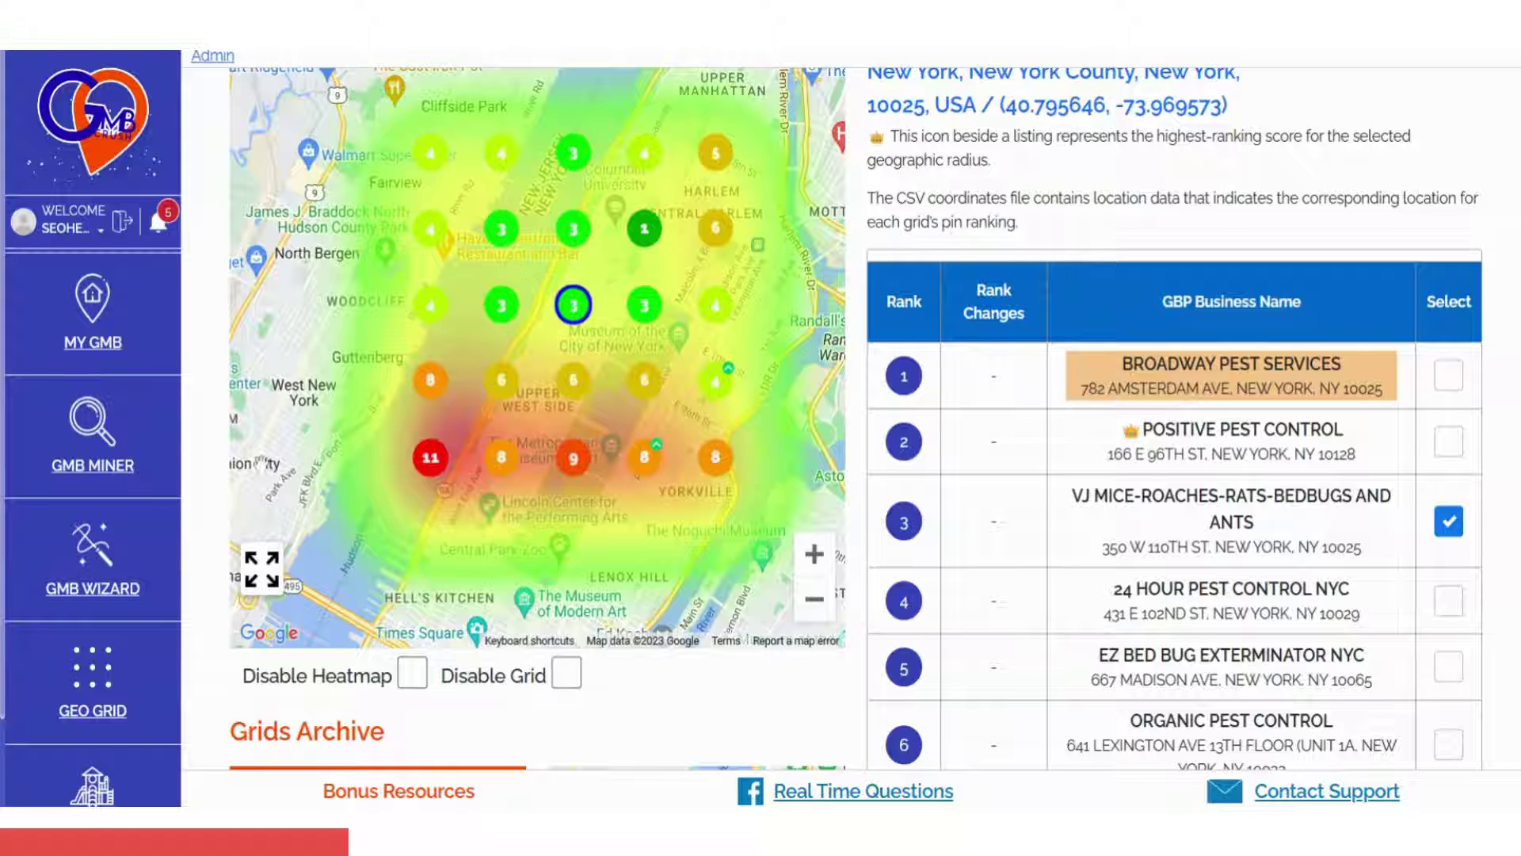
Scroll down to the GMB Insights table showing Broadway Pest Services' 2.28 Total average ranking
scroll(158, 607, "down", 2)
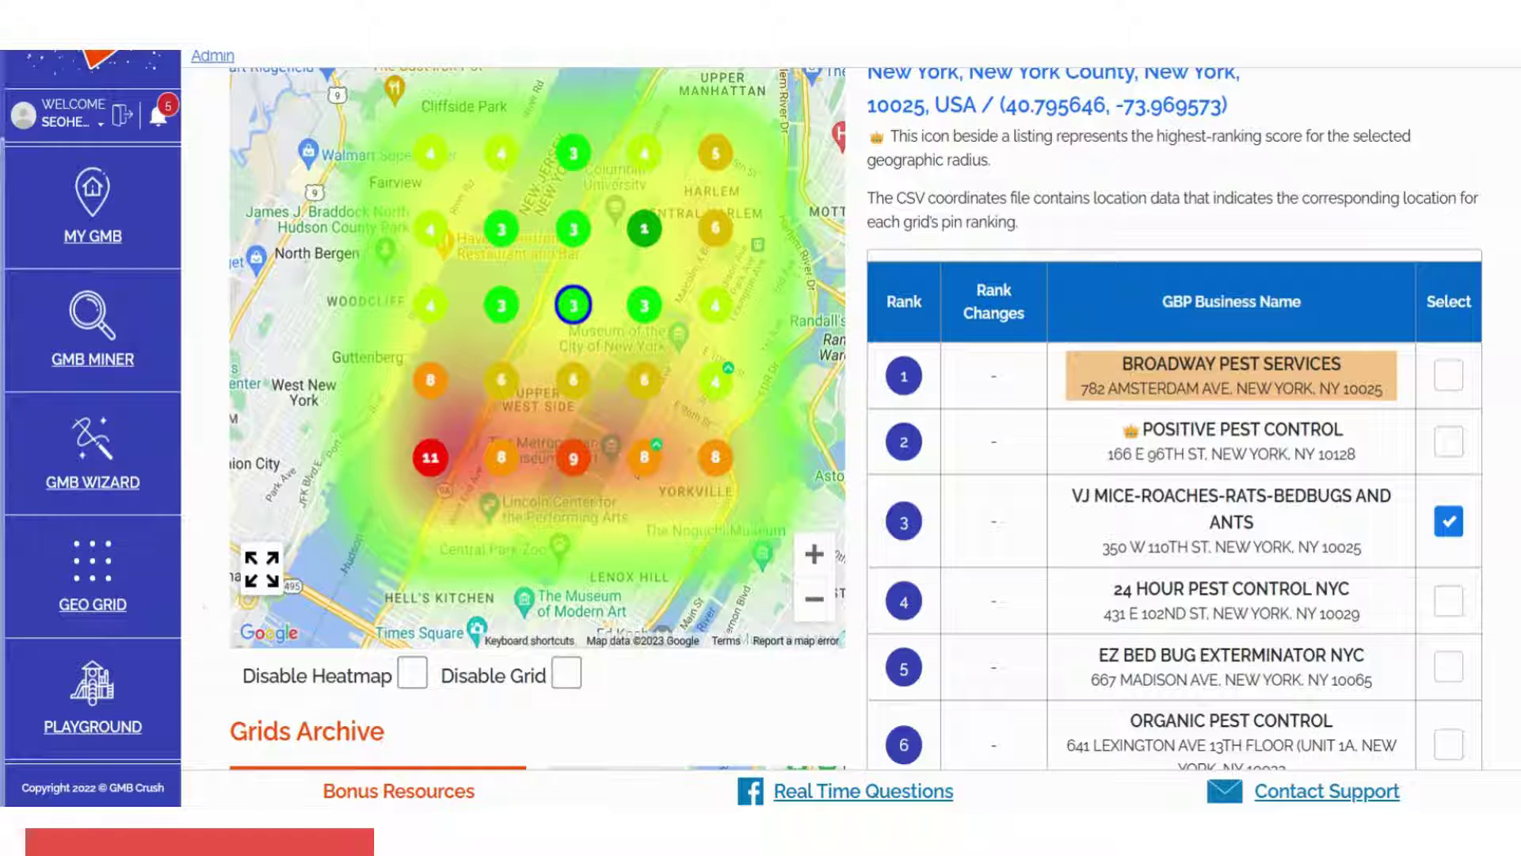
scroll(405, 739, "down", 6)
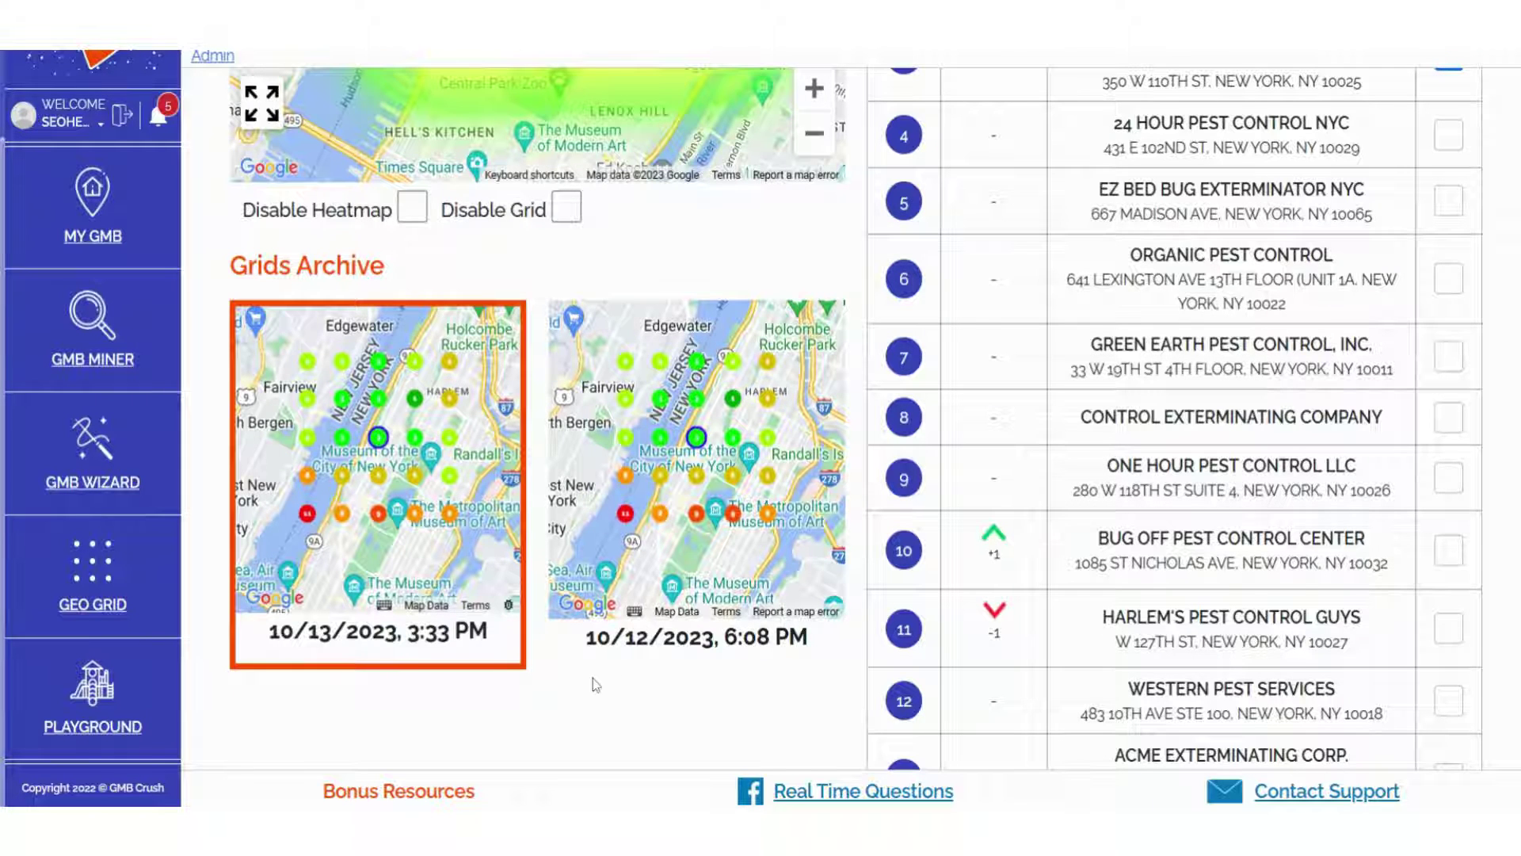
scroll(595, 682, "down", 6)
scroll(593, 678, "down", 9)
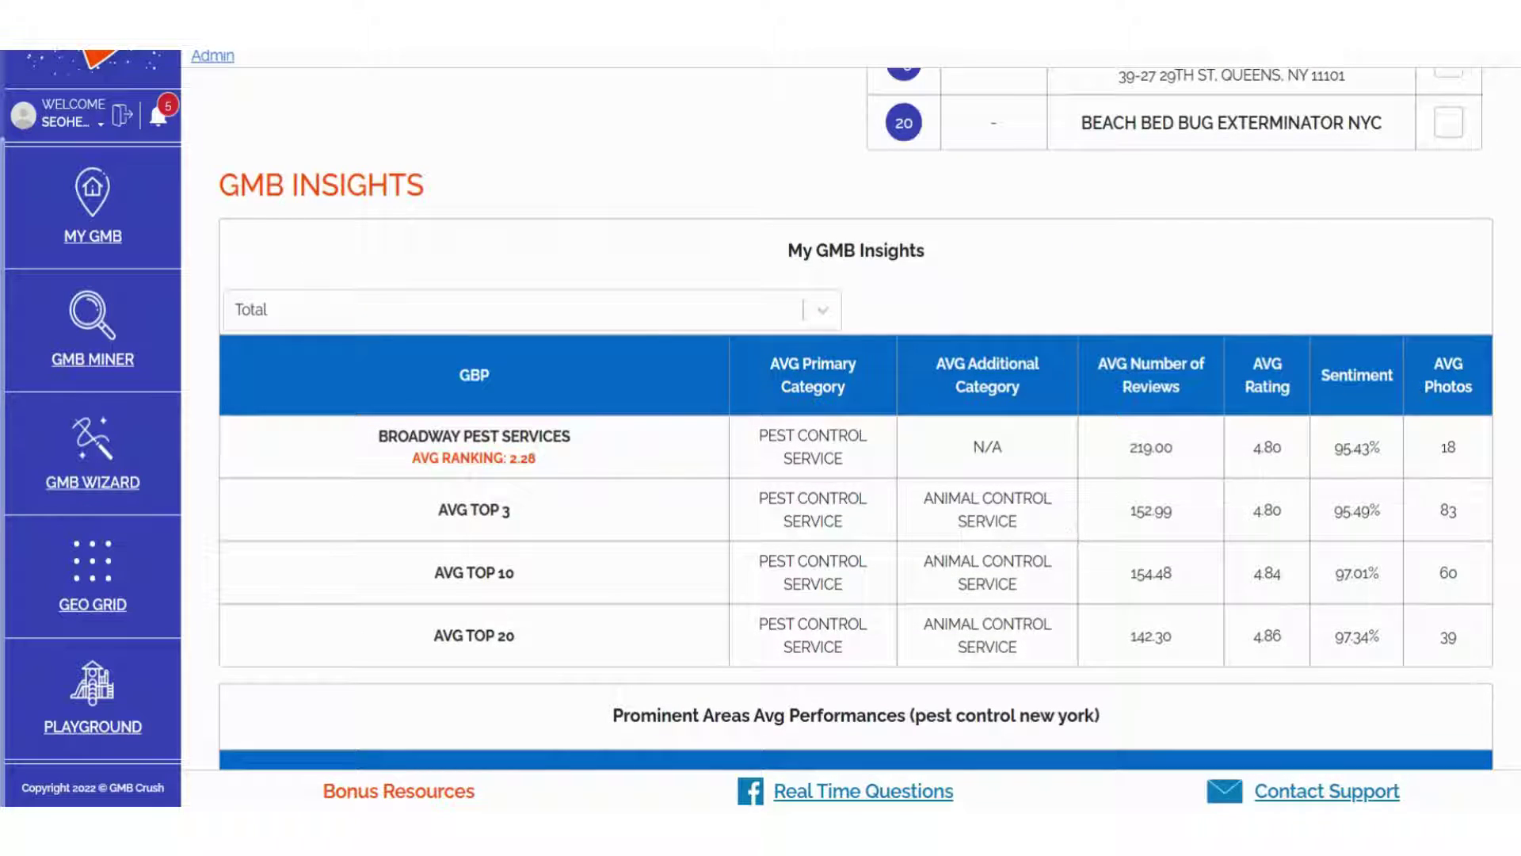
Browse the postcode and area options in the Total dropdown, then close it with Total kept
left_click(656, 325)
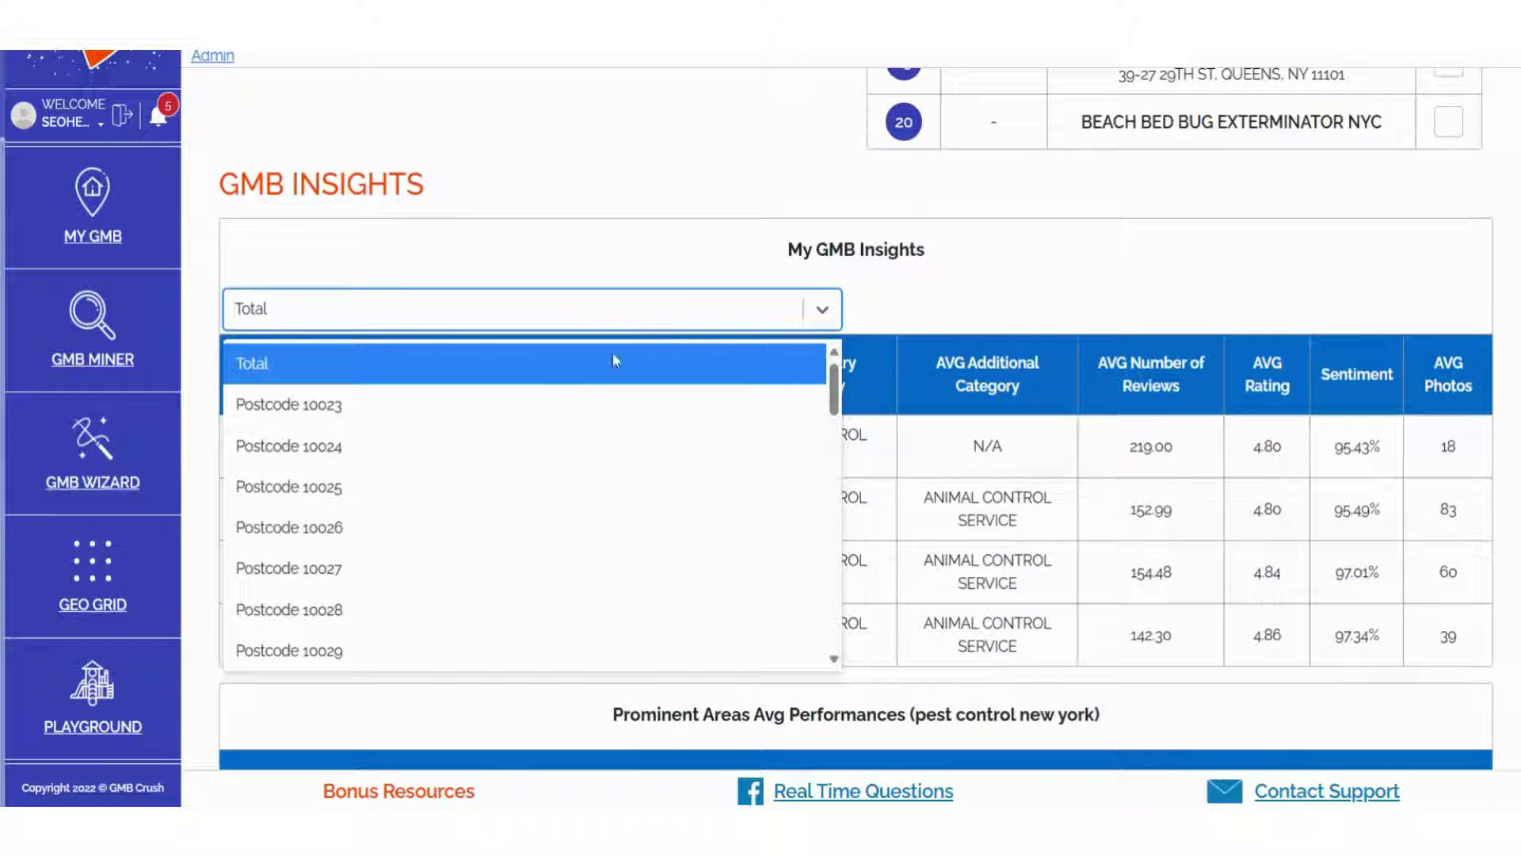
scroll(495, 426, "down", 5)
scroll(523, 400, "down", 5)
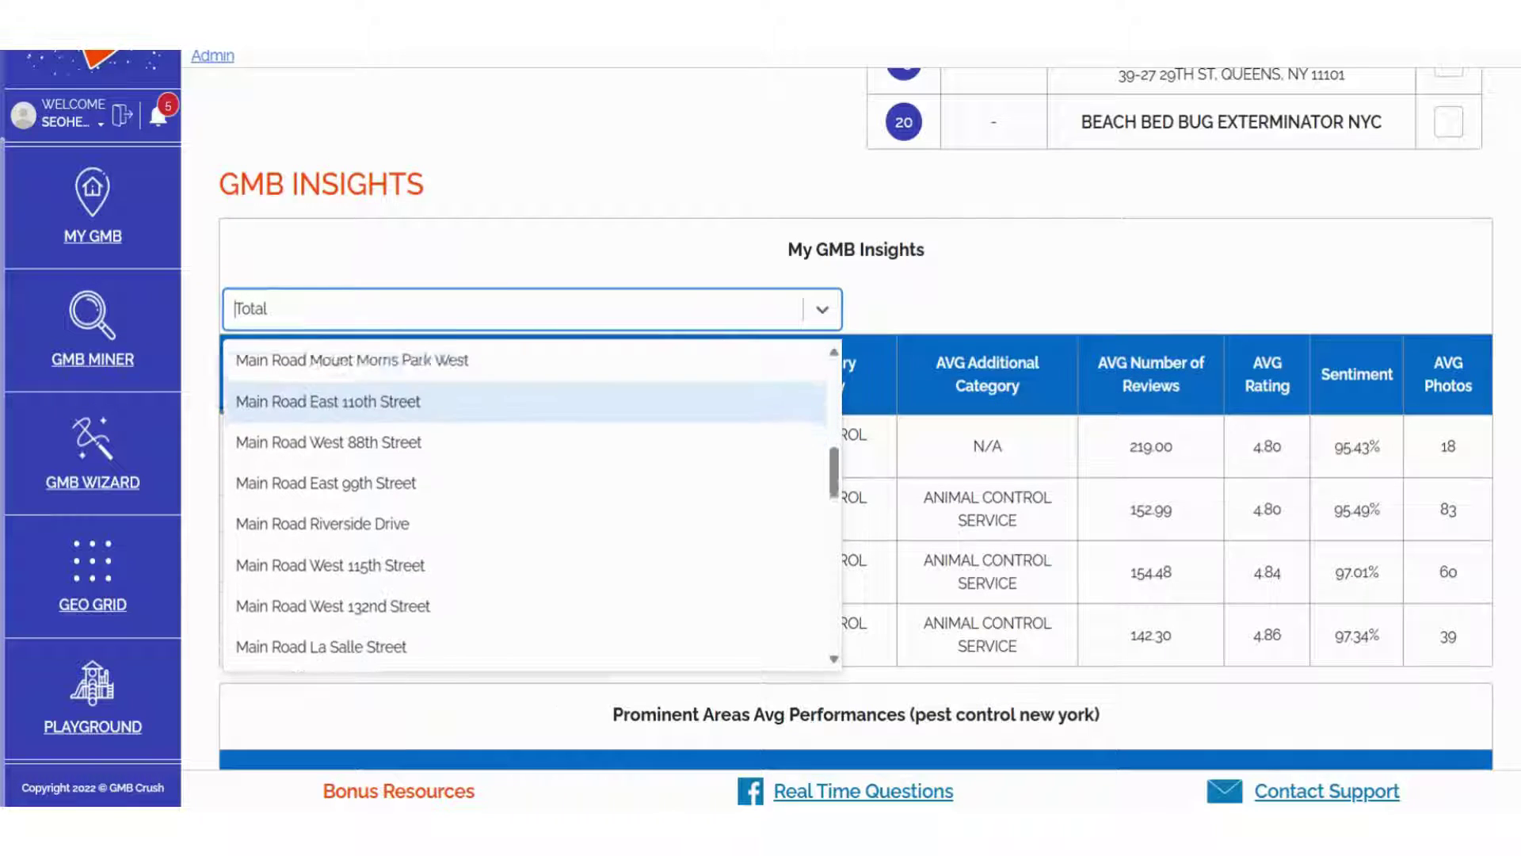
scroll(523, 401, "down", 4)
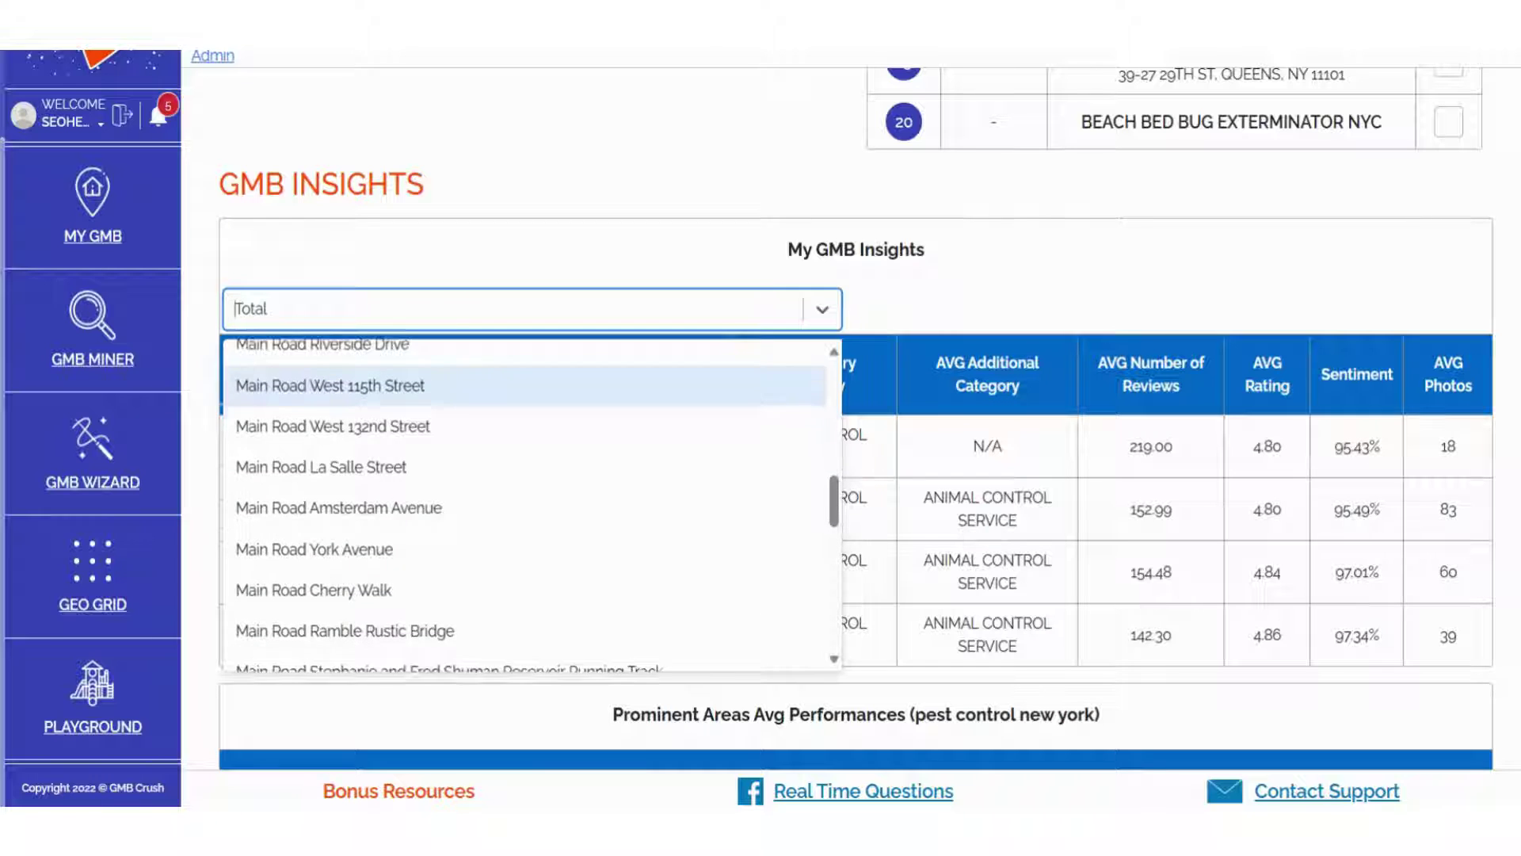
scroll(523, 388, "down", 4)
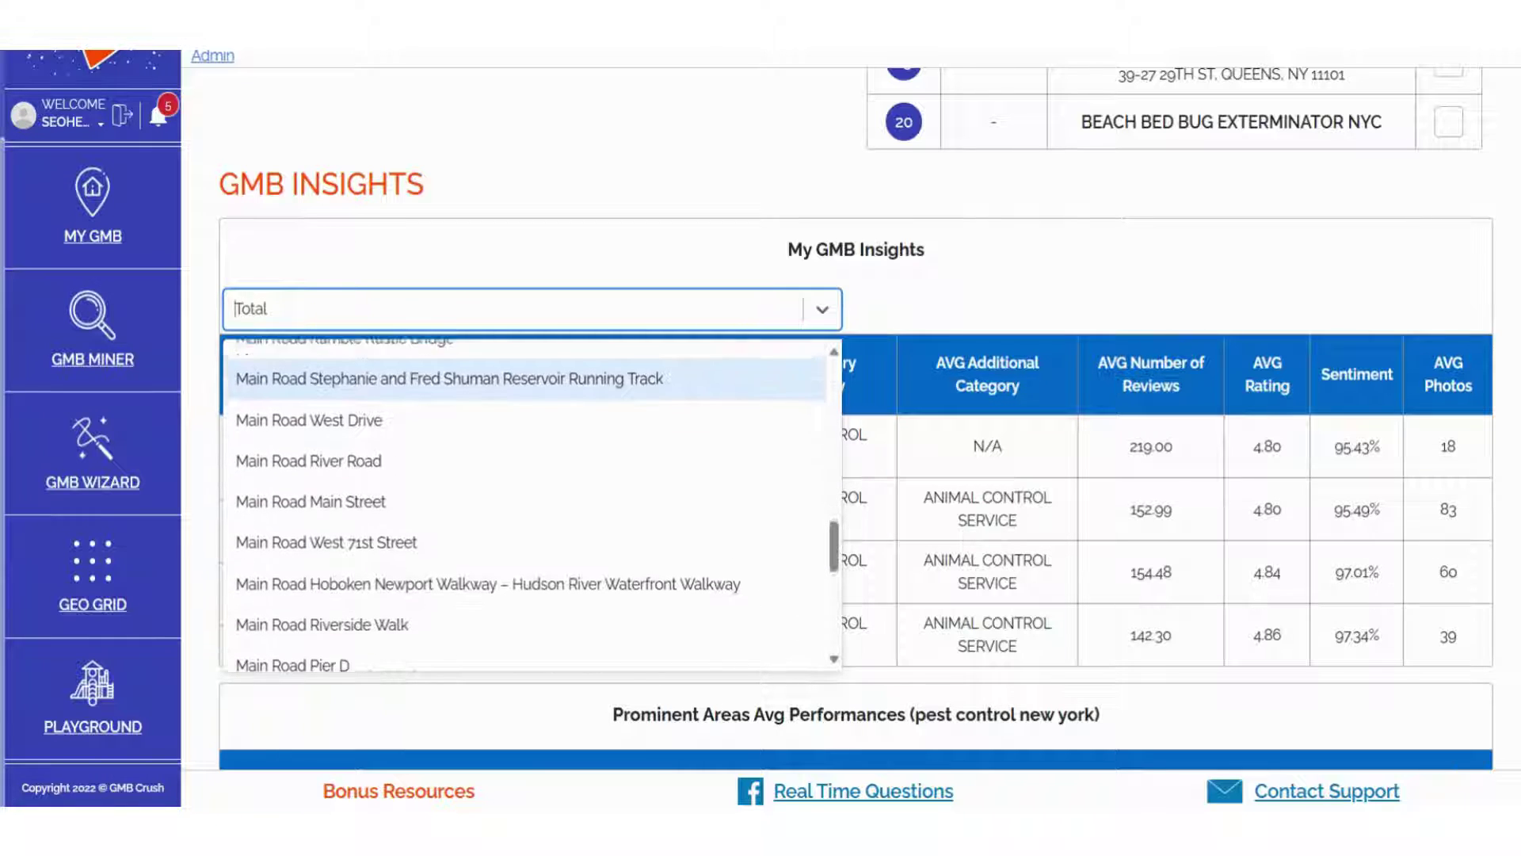
scroll(522, 397, "down", 4)
scroll(523, 412, "down", 4)
scroll(523, 412, "down", 2)
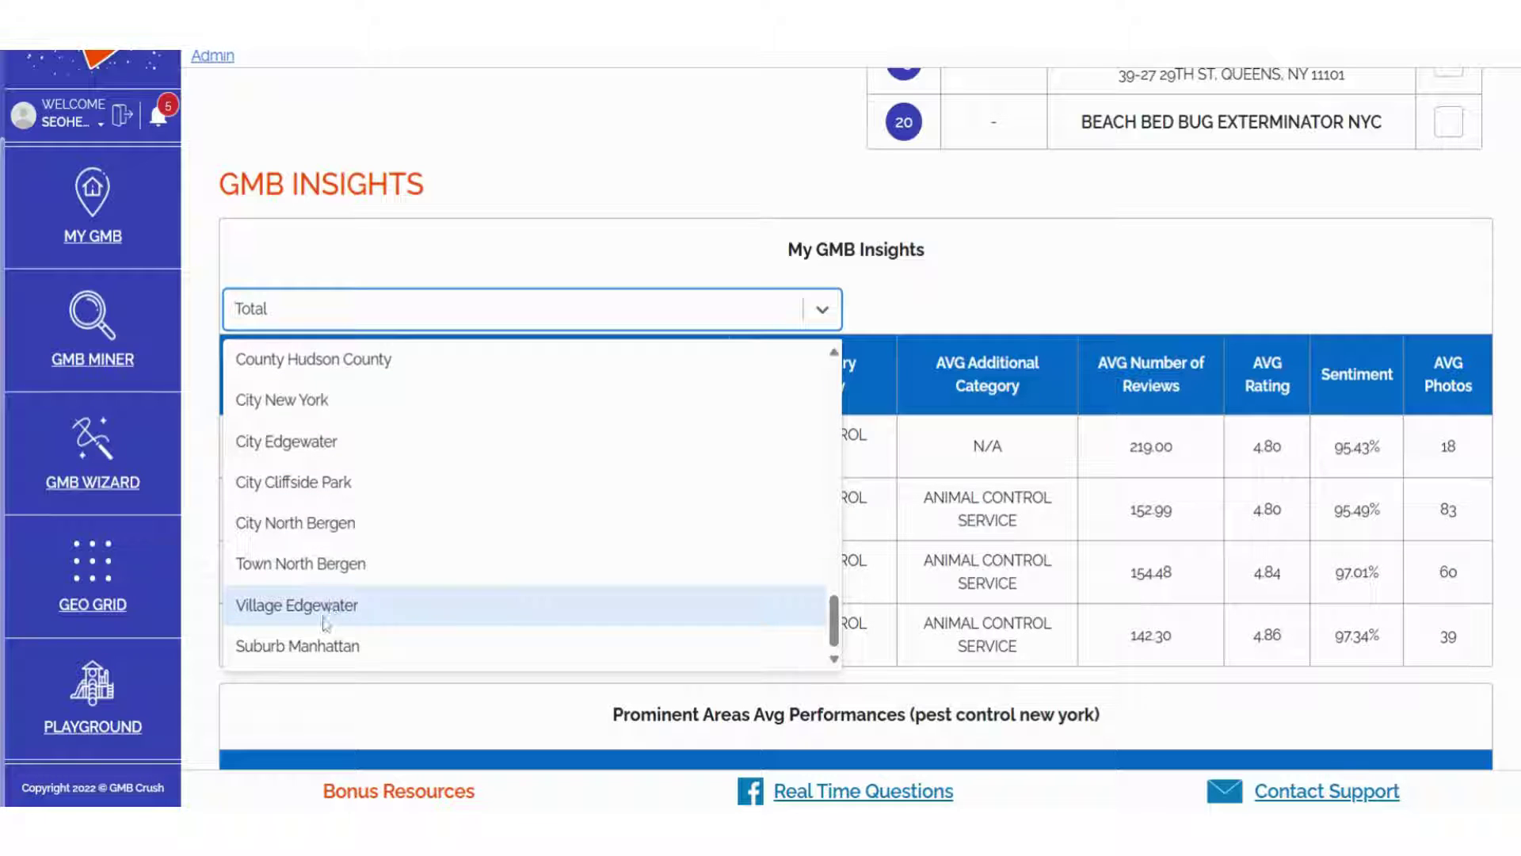
left_click(194, 616)
Highlight the Prominent Areas Avg Performances heading and expand the Postcodes breakdown
scroll(210, 651, "down", 4)
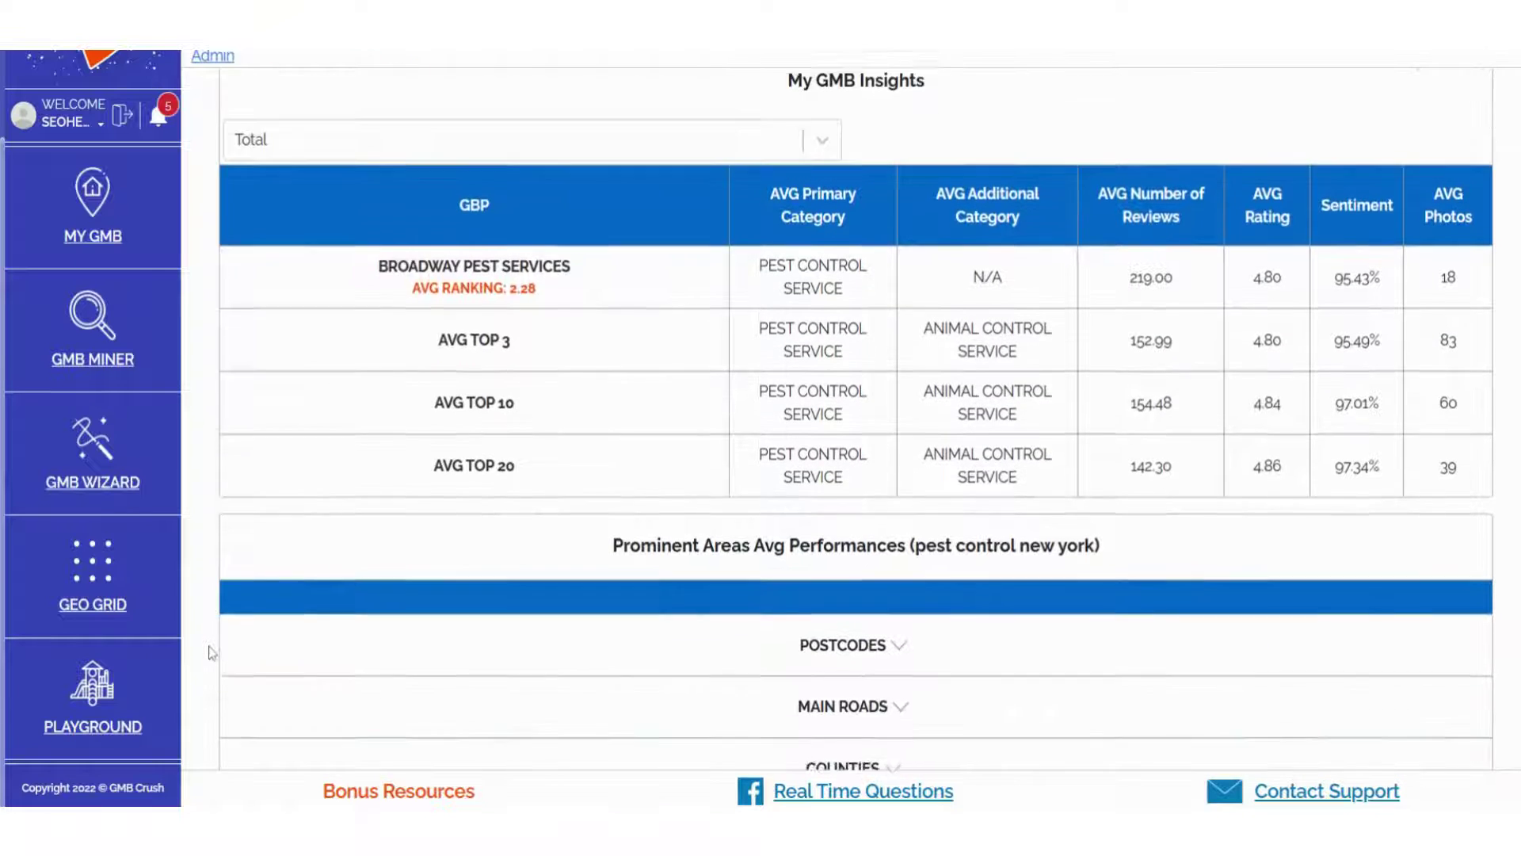
triple_click(856, 390)
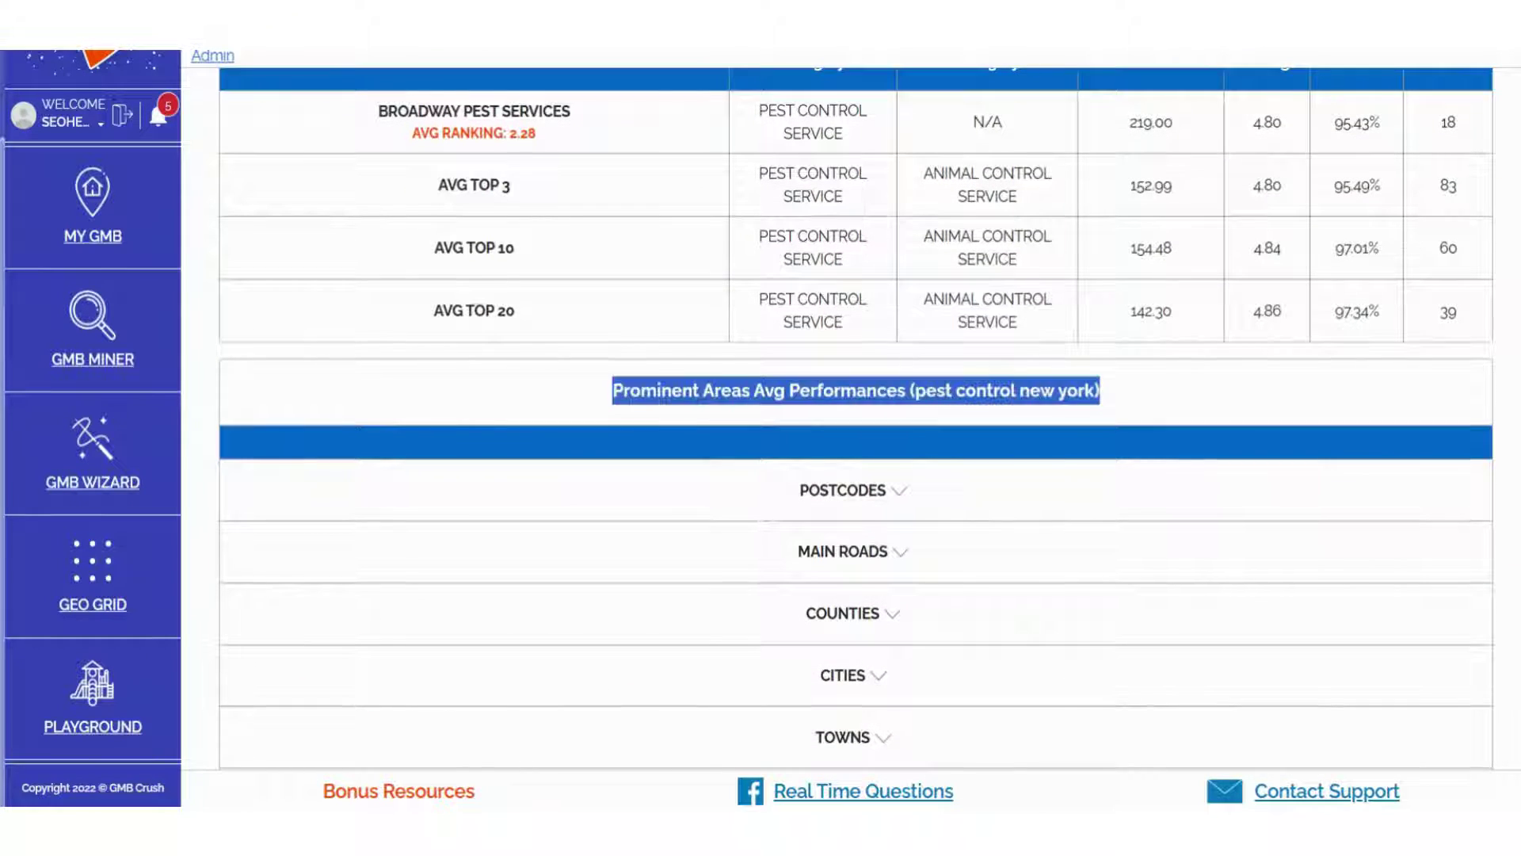
left_click(502, 397)
scroll(503, 400, "down", 3)
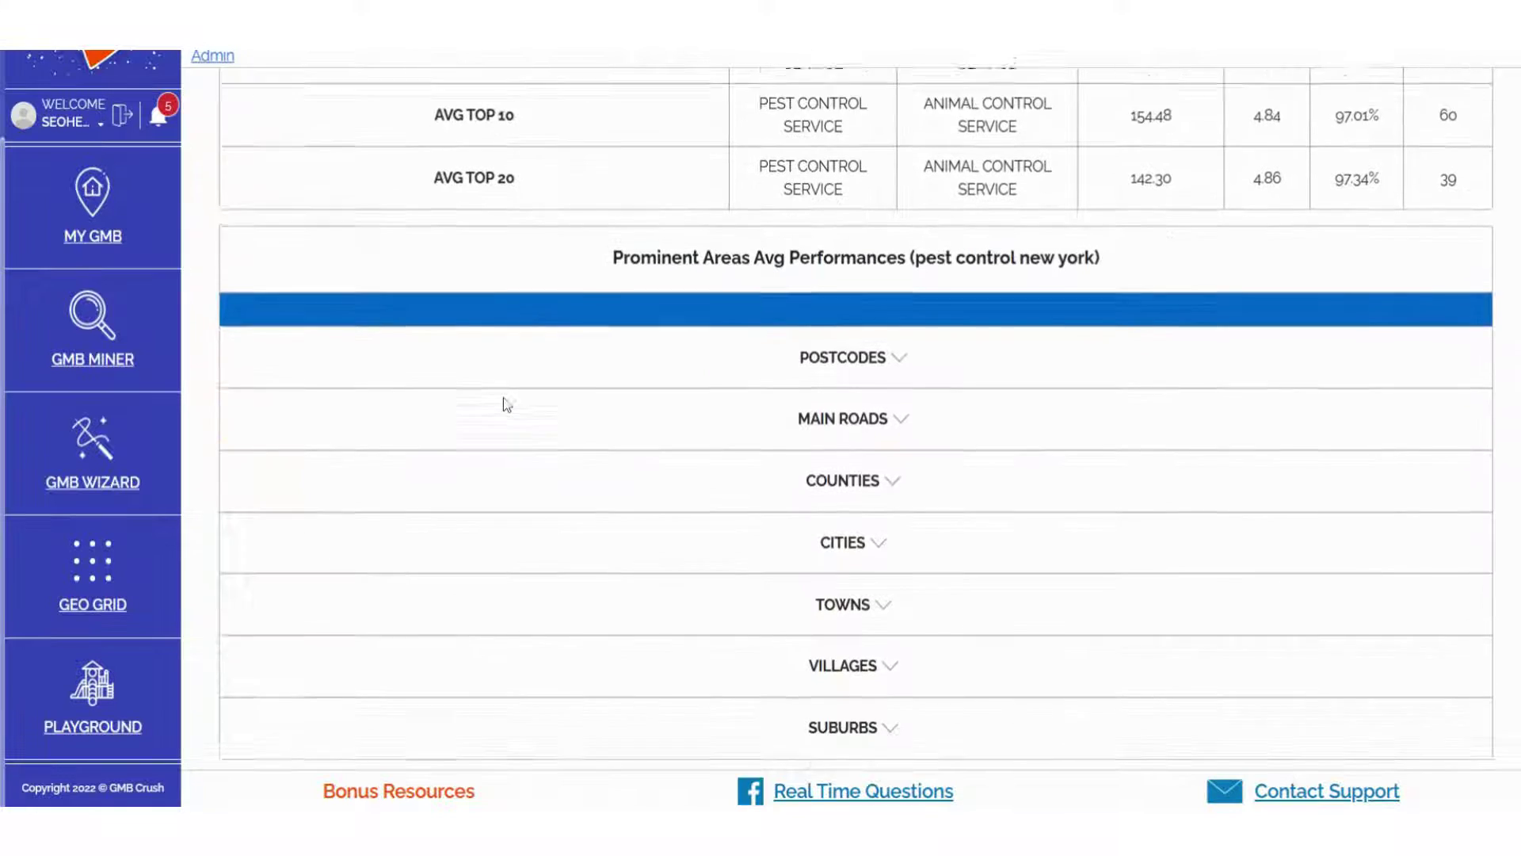
left_click(888, 302)
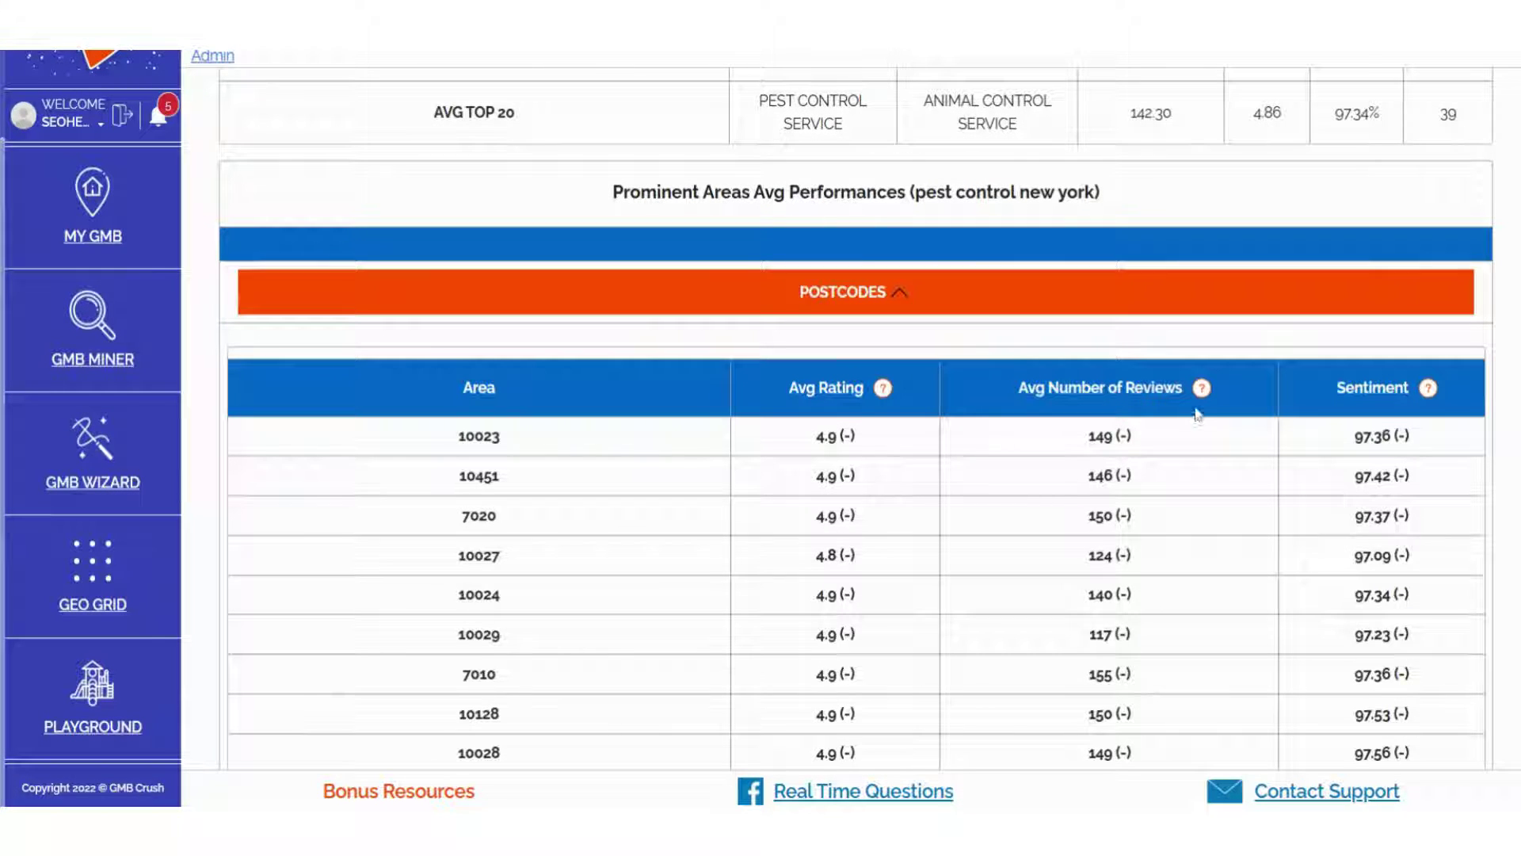
scroll(1347, 413, "down", 3)
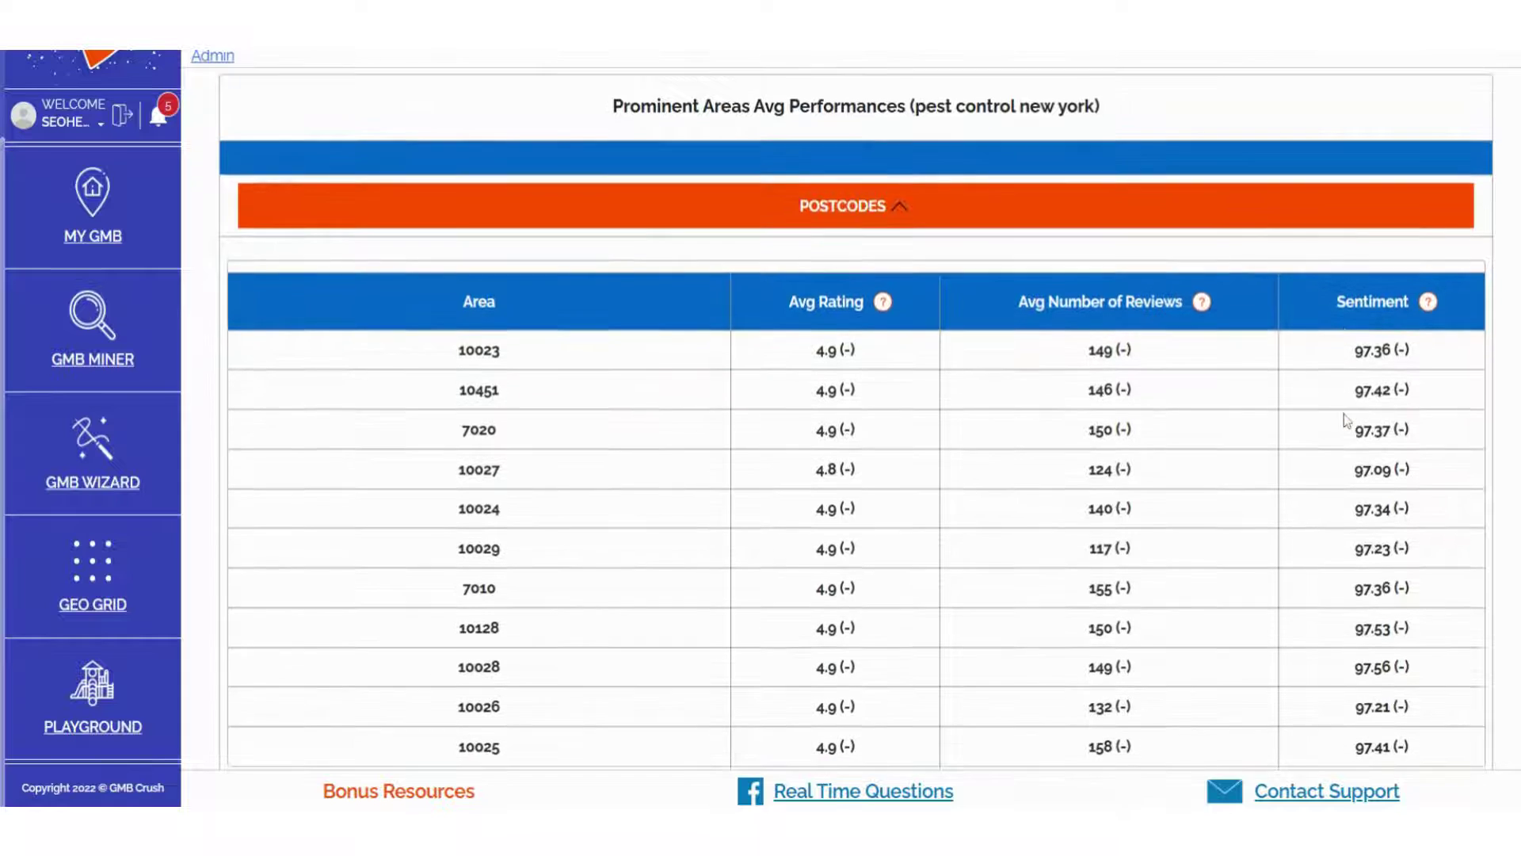
scroll(945, 496, "down", 5)
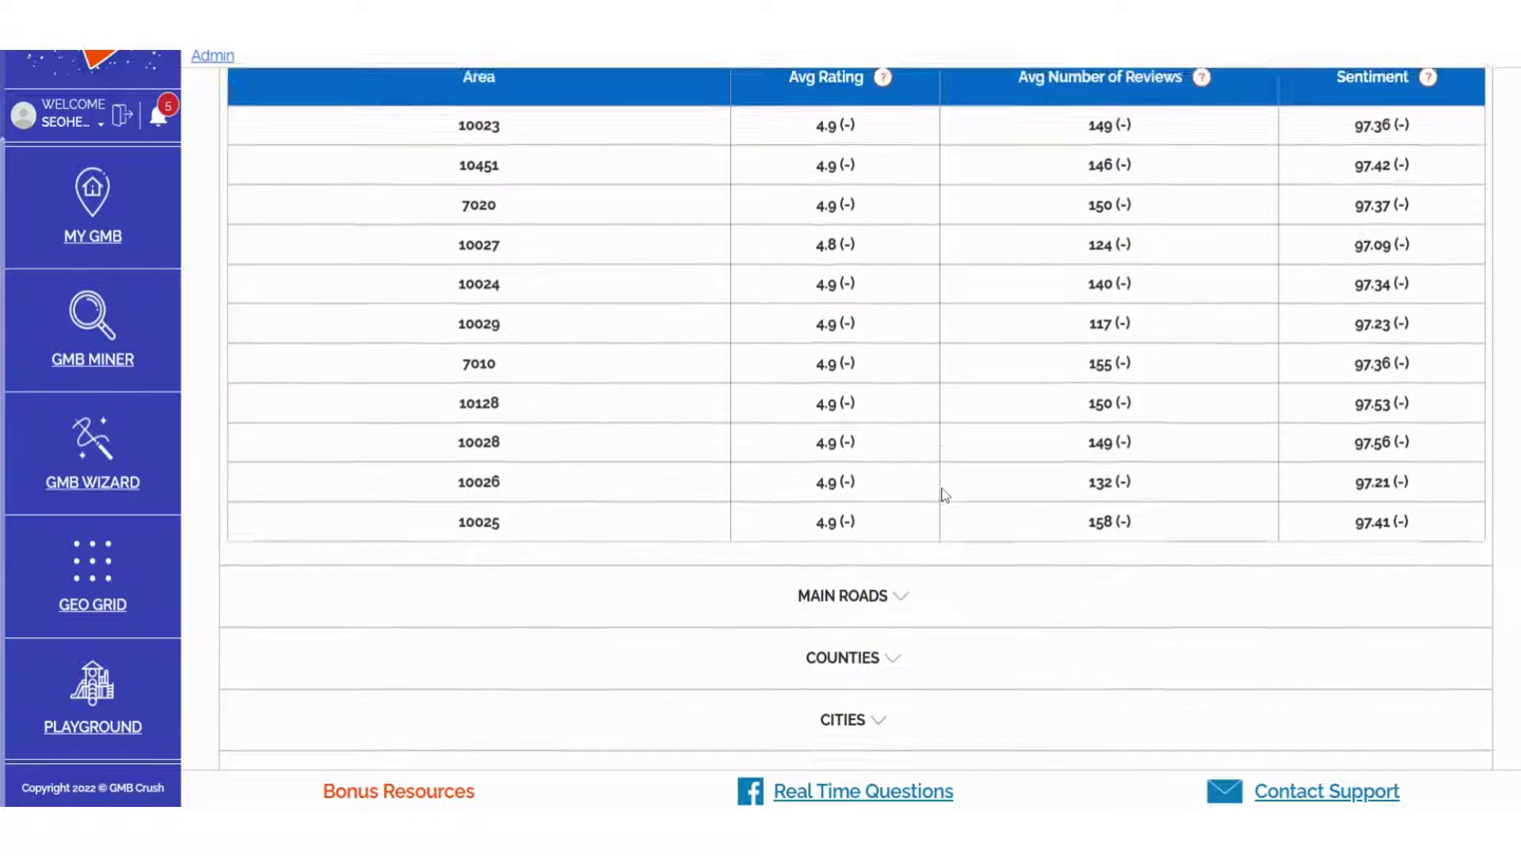
Expand the Counties, Main Roads, Towns and Cities breakdowns, ending on New York's 4.9 rating
left_click(874, 470)
scroll(824, 479, "down", 2)
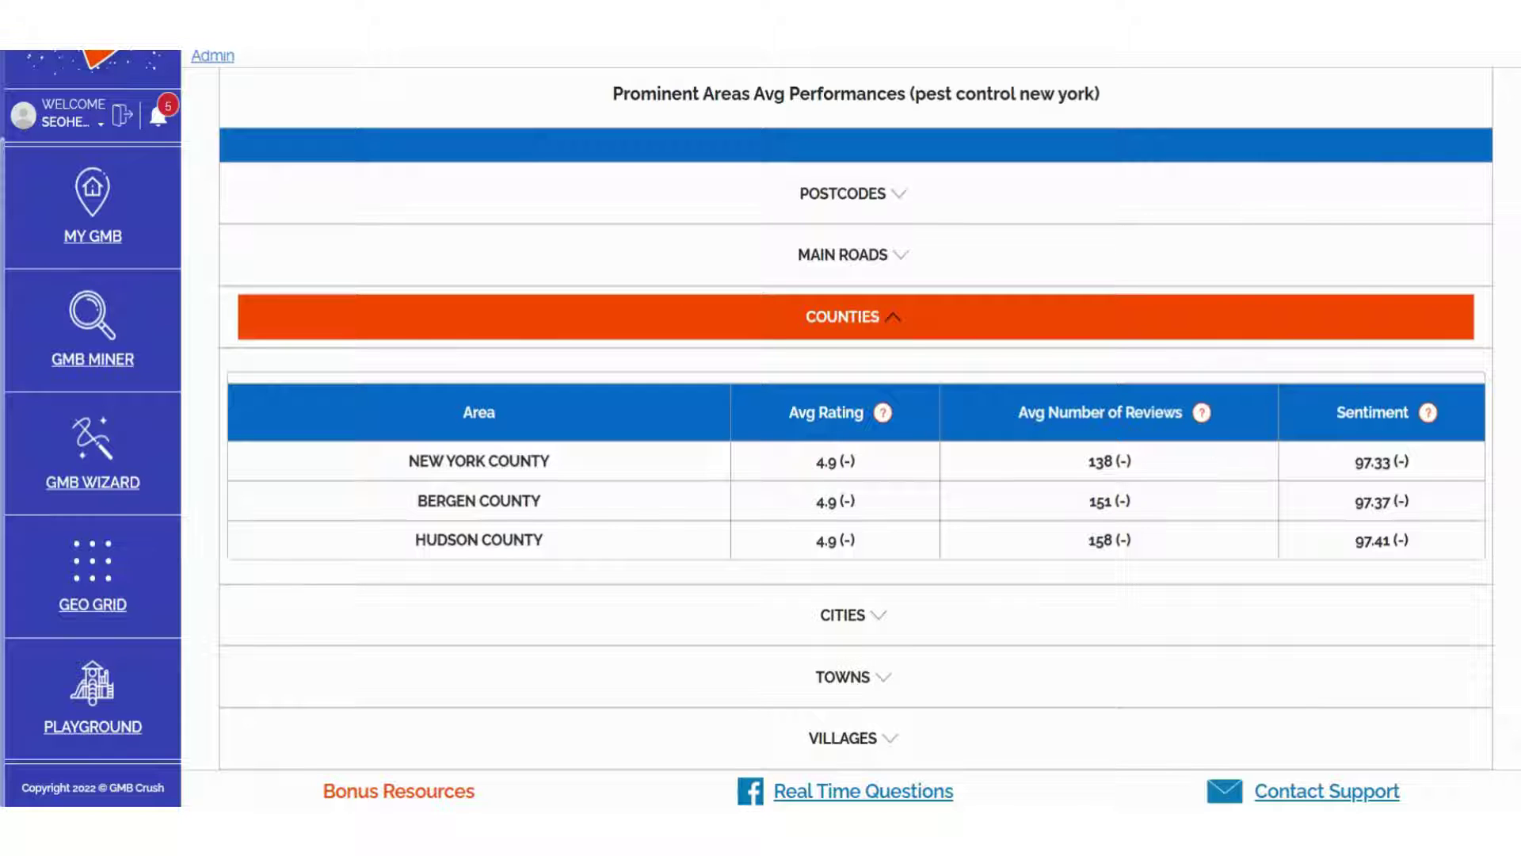
left_click(882, 275)
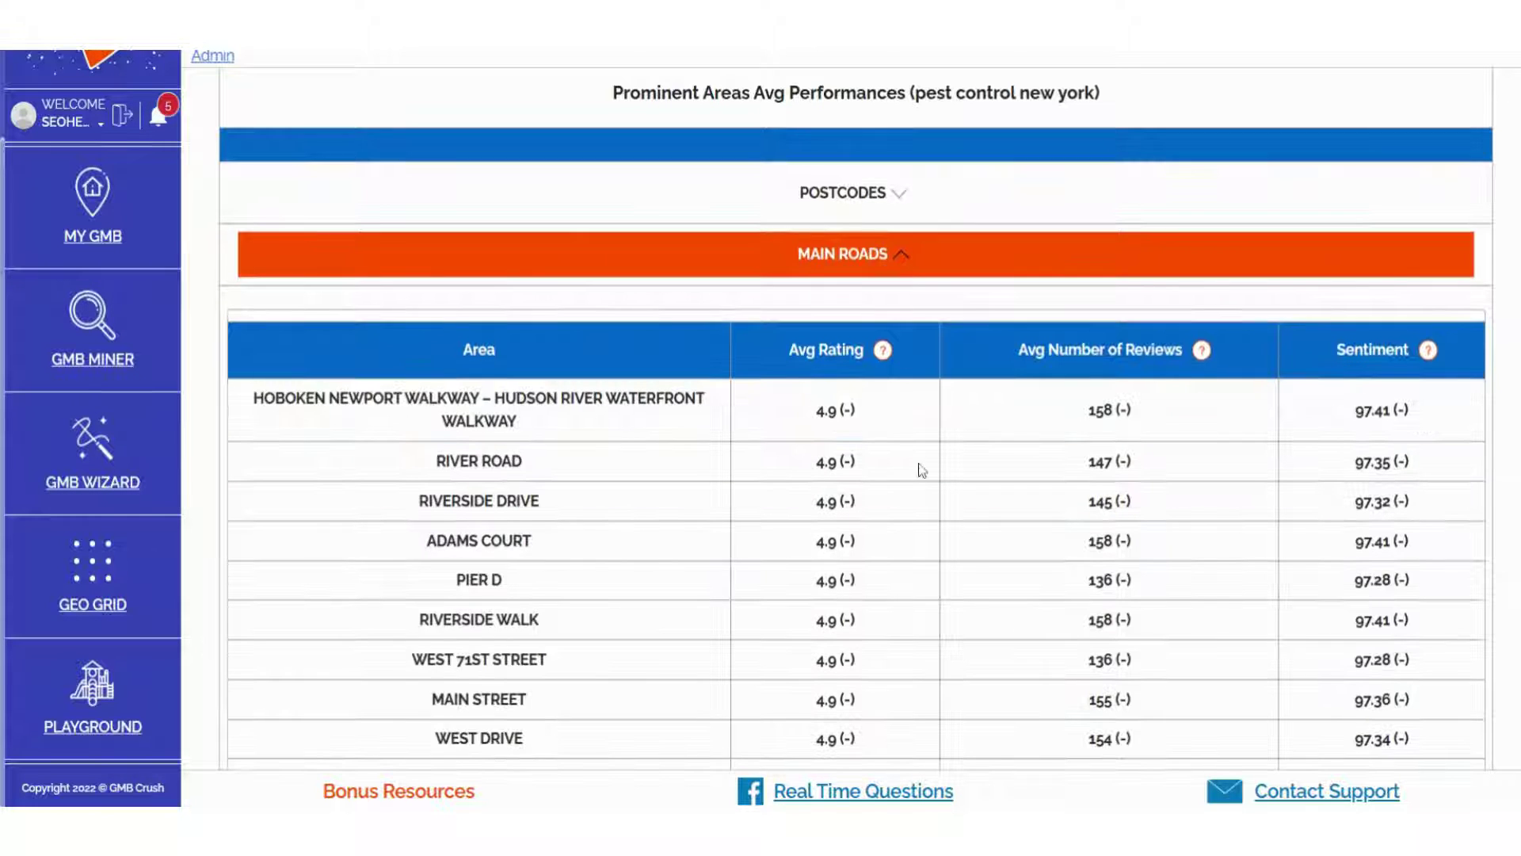
scroll(922, 469, "down", 5)
scroll(922, 469, "down", 9)
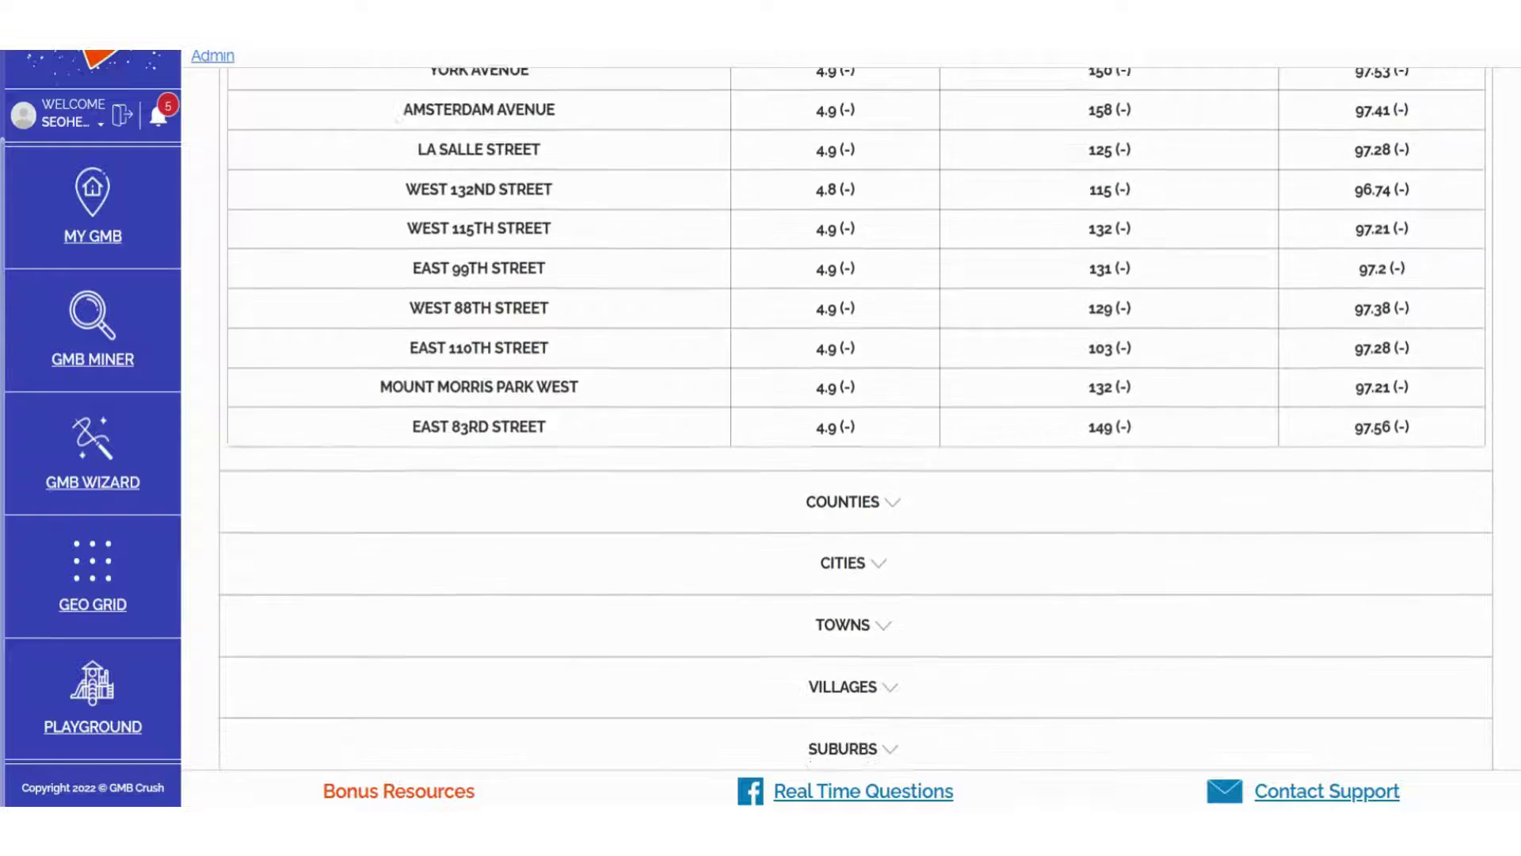
left_click(886, 441)
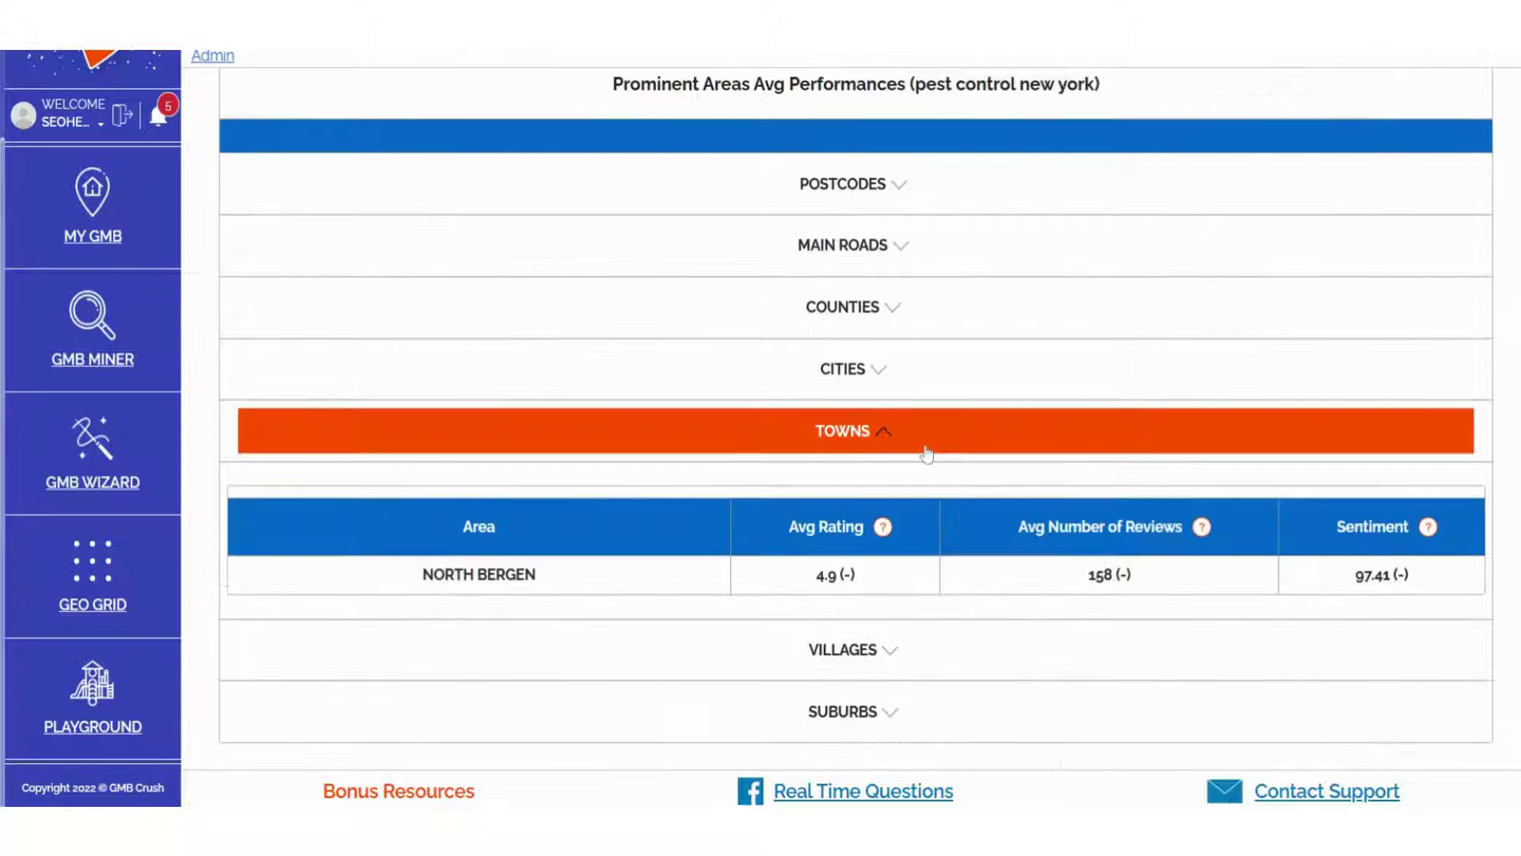
scroll(925, 453, "down", 1)
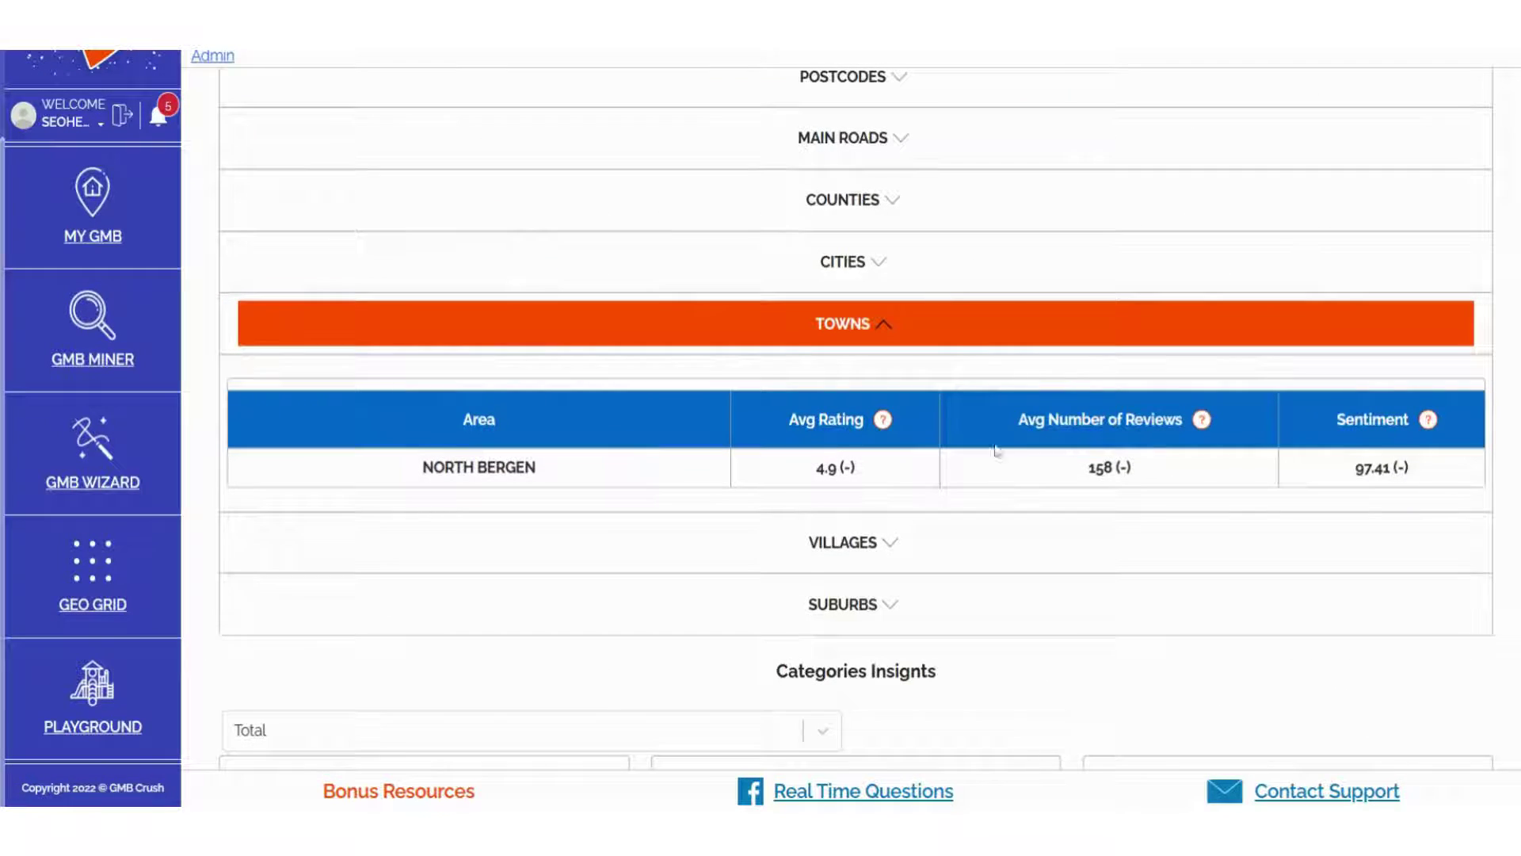
left_click(871, 264)
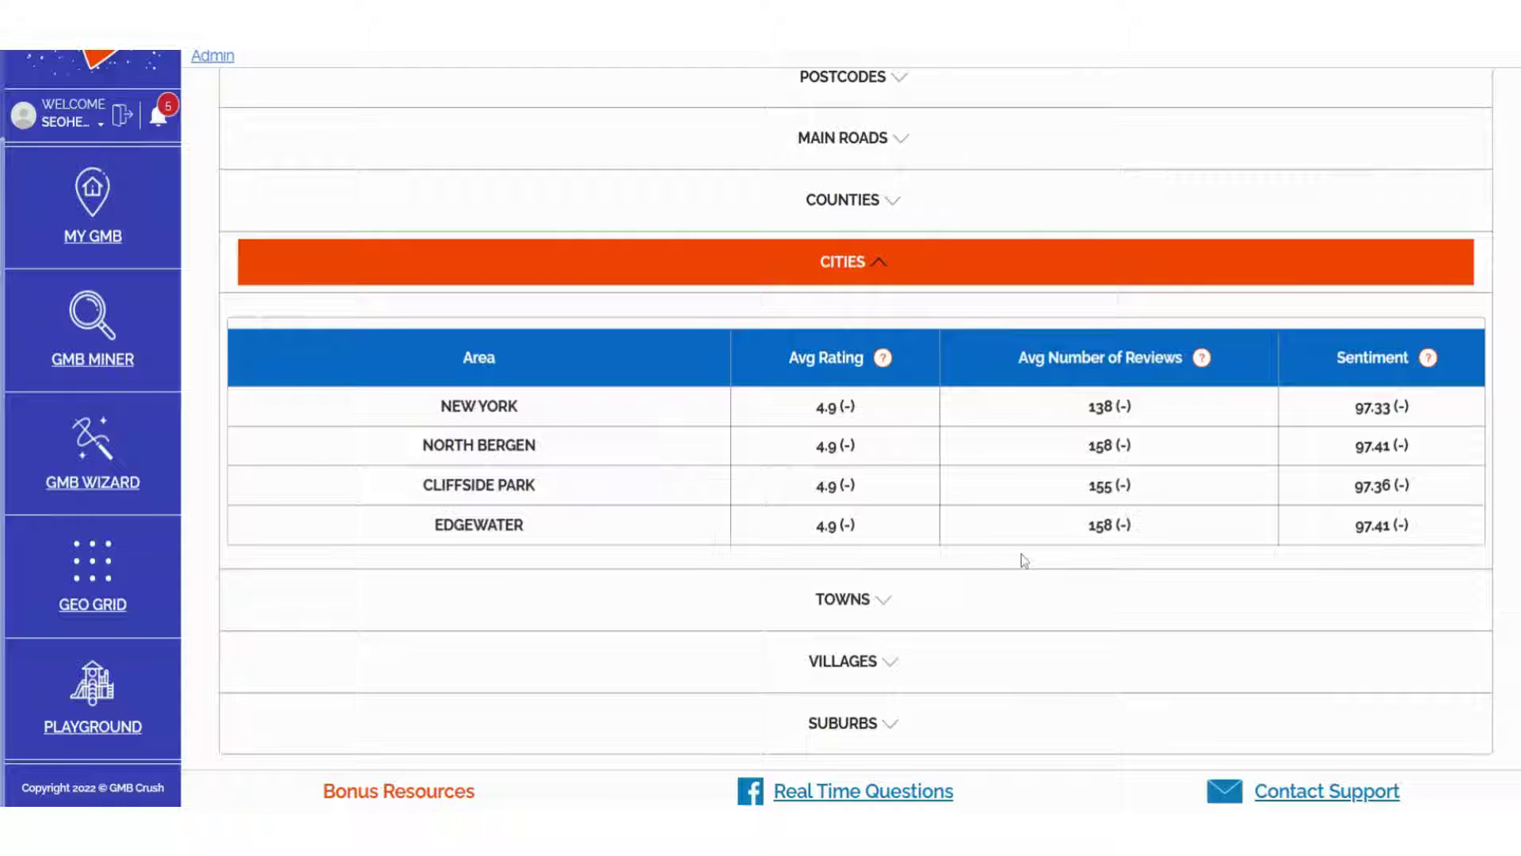
scroll(1024, 560, "down", 4)
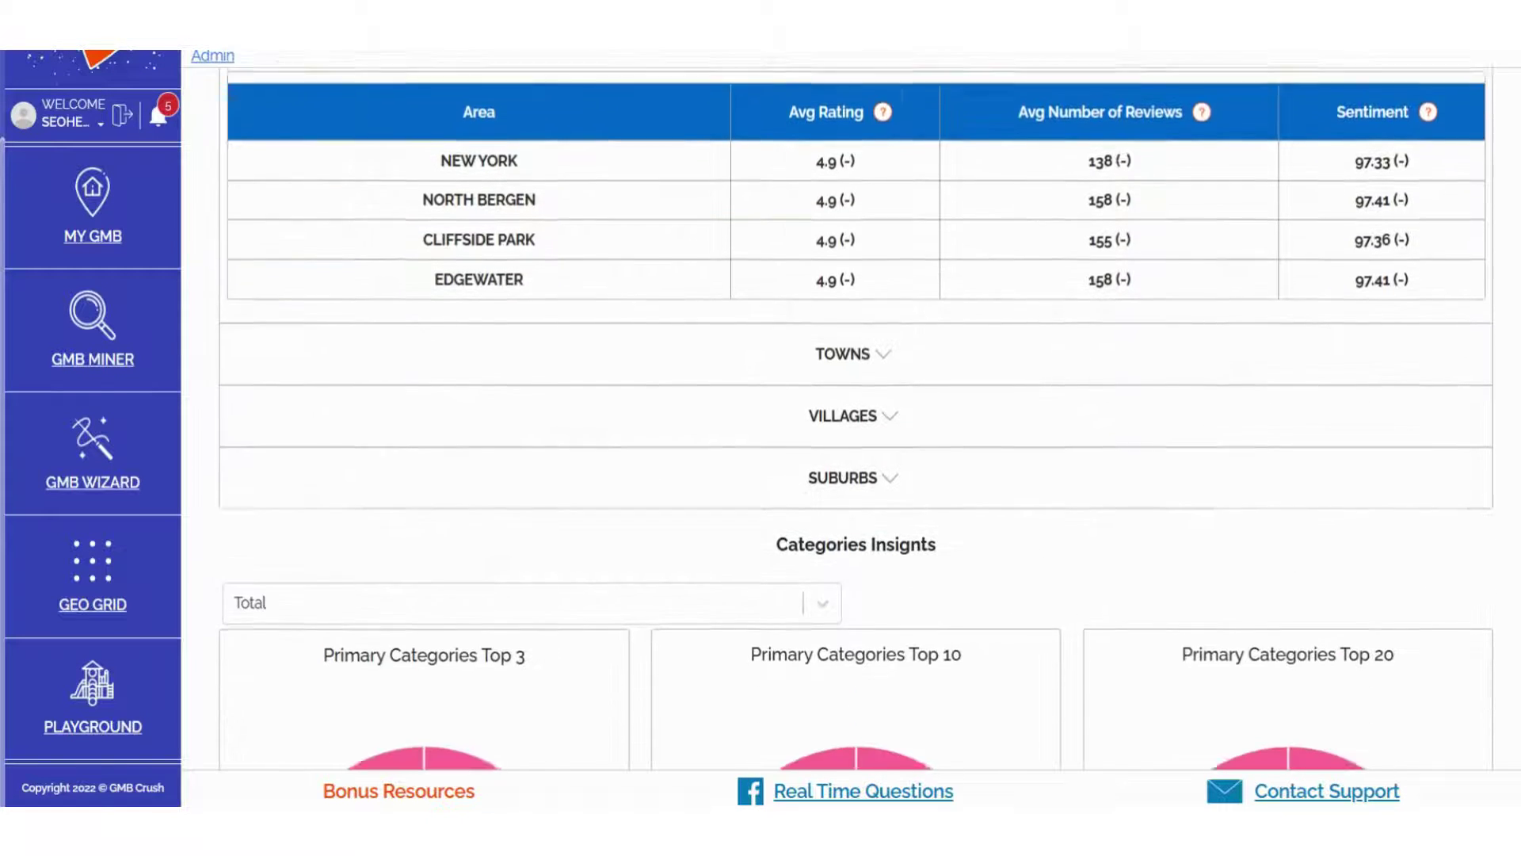
Highlight the Categories Insights heading and browse its area filter, keeping Total
left_click_drag(937, 409, 775, 409)
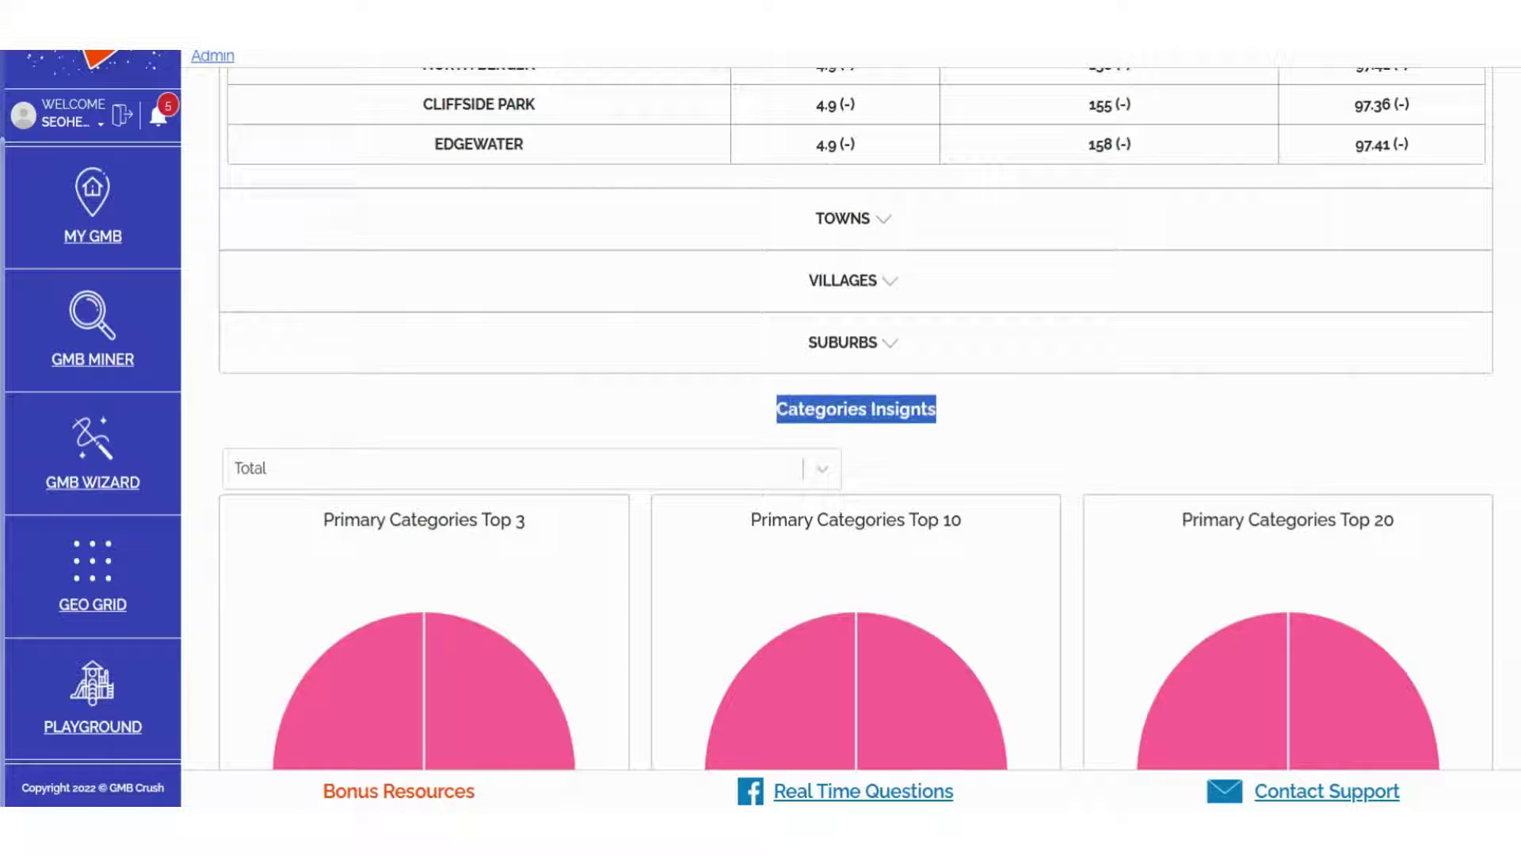
left_click(584, 396)
scroll(584, 400, "down", 3)
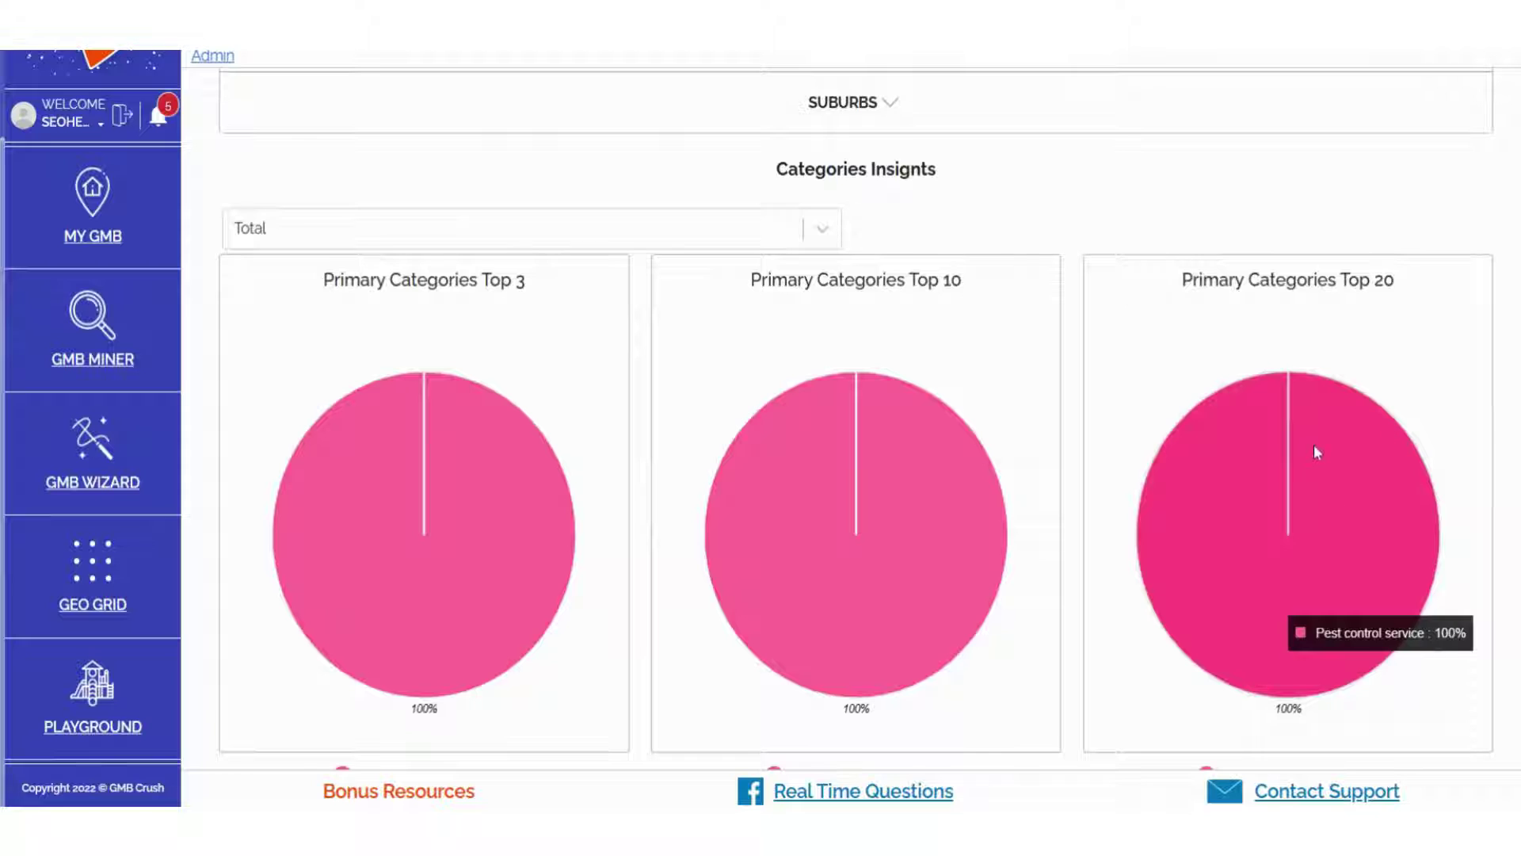
left_click(713, 241)
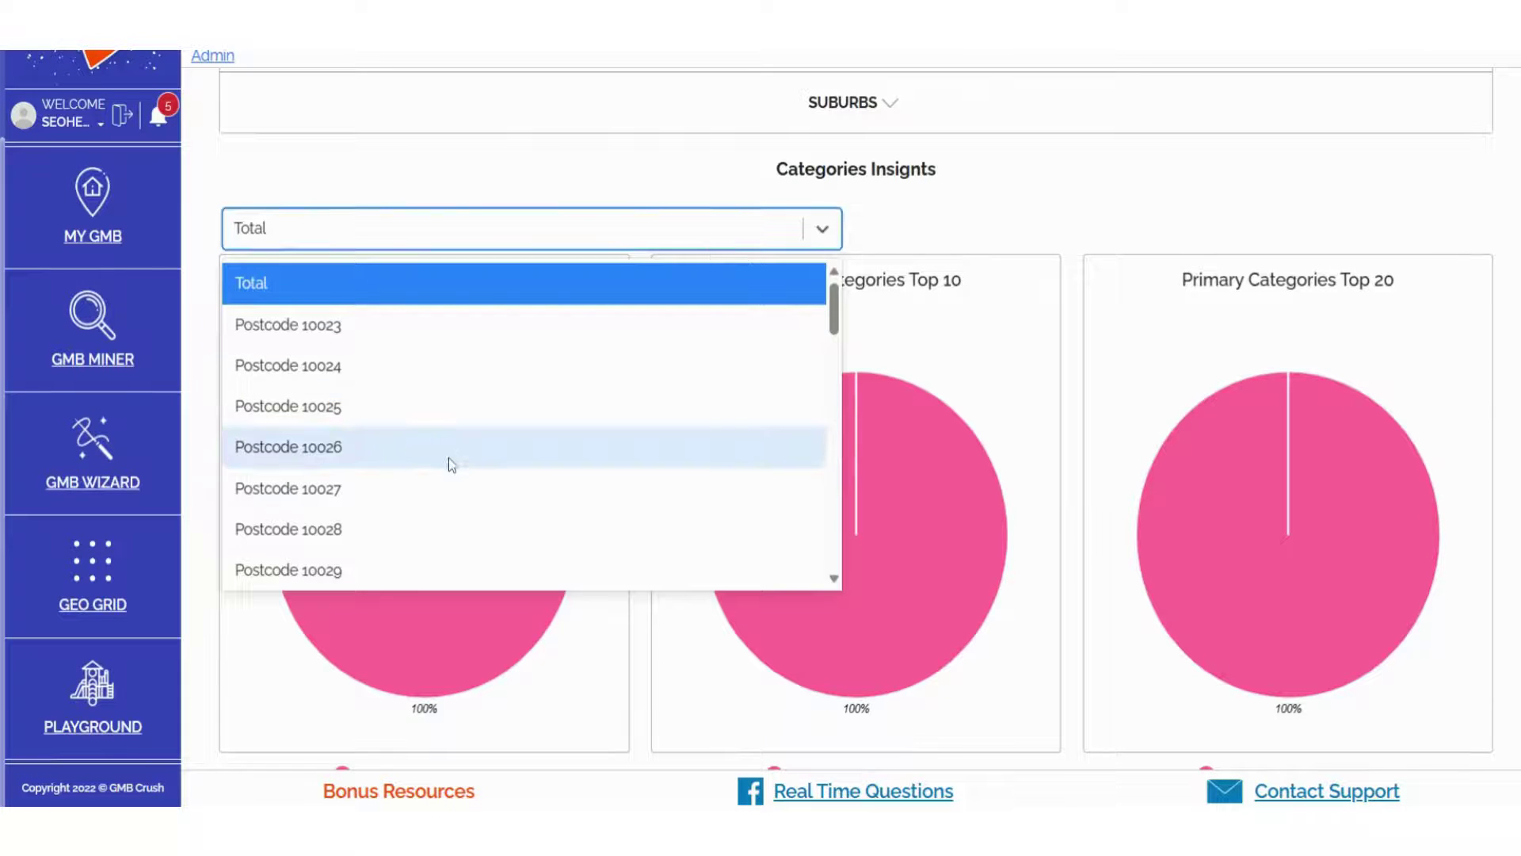
scroll(450, 461, "down", 1)
scroll(450, 463, "down", 6)
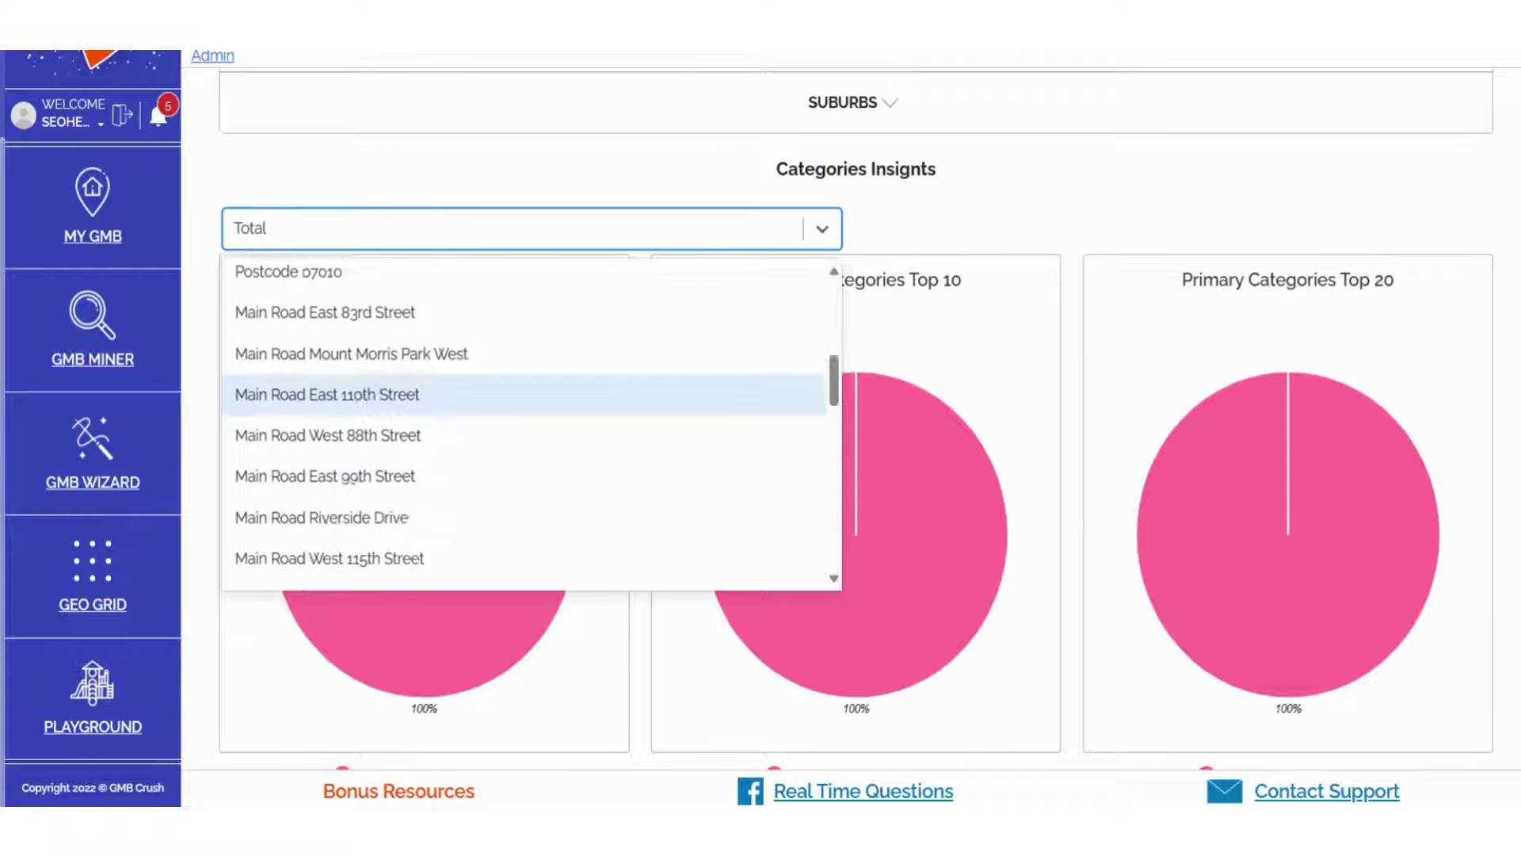
scroll(450, 412, "down", 8)
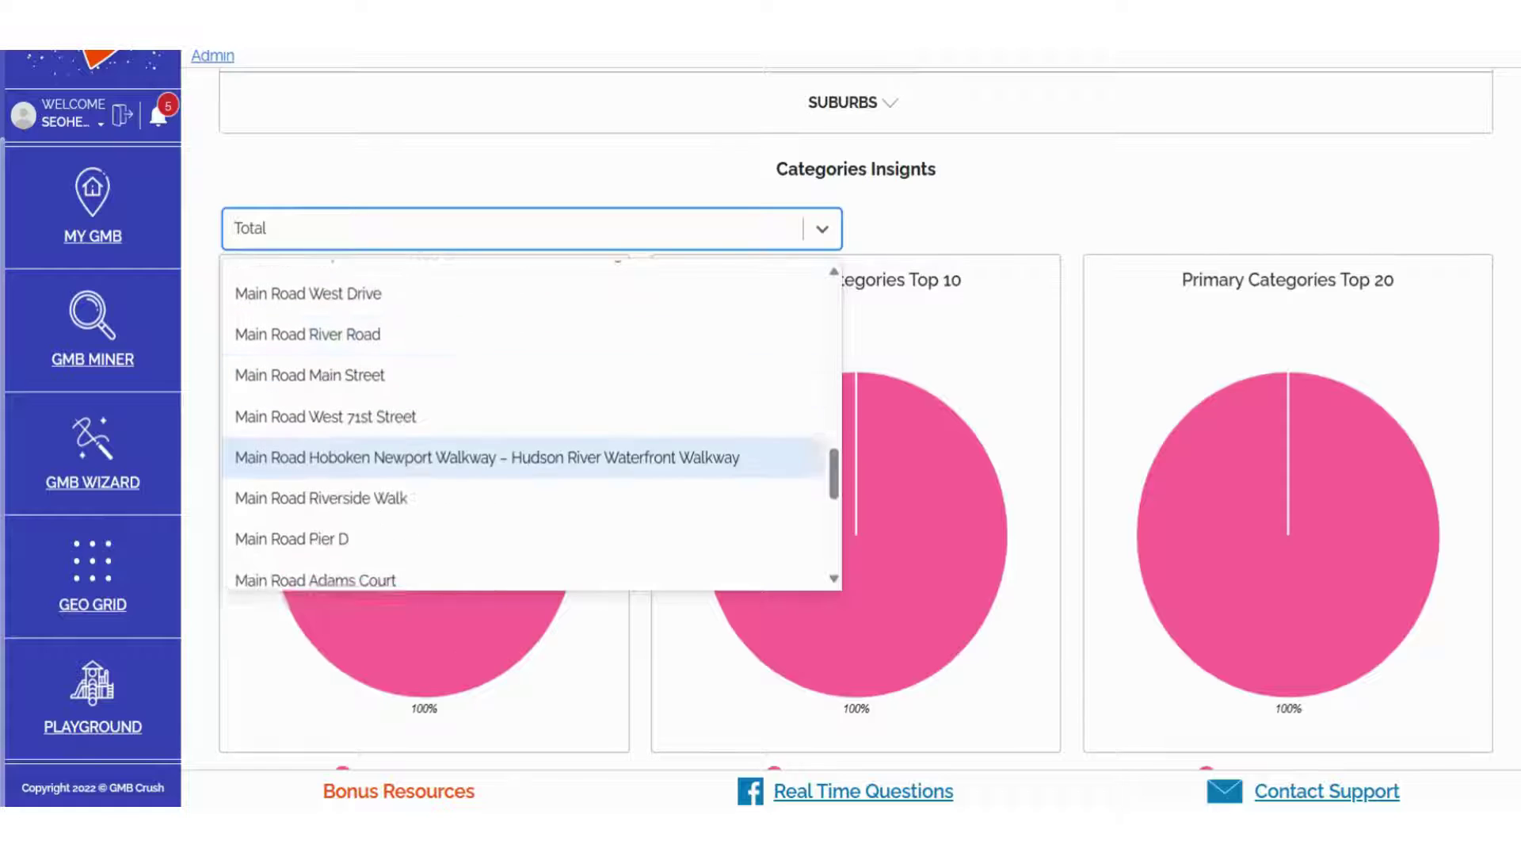
scroll(450, 412, "down", 4)
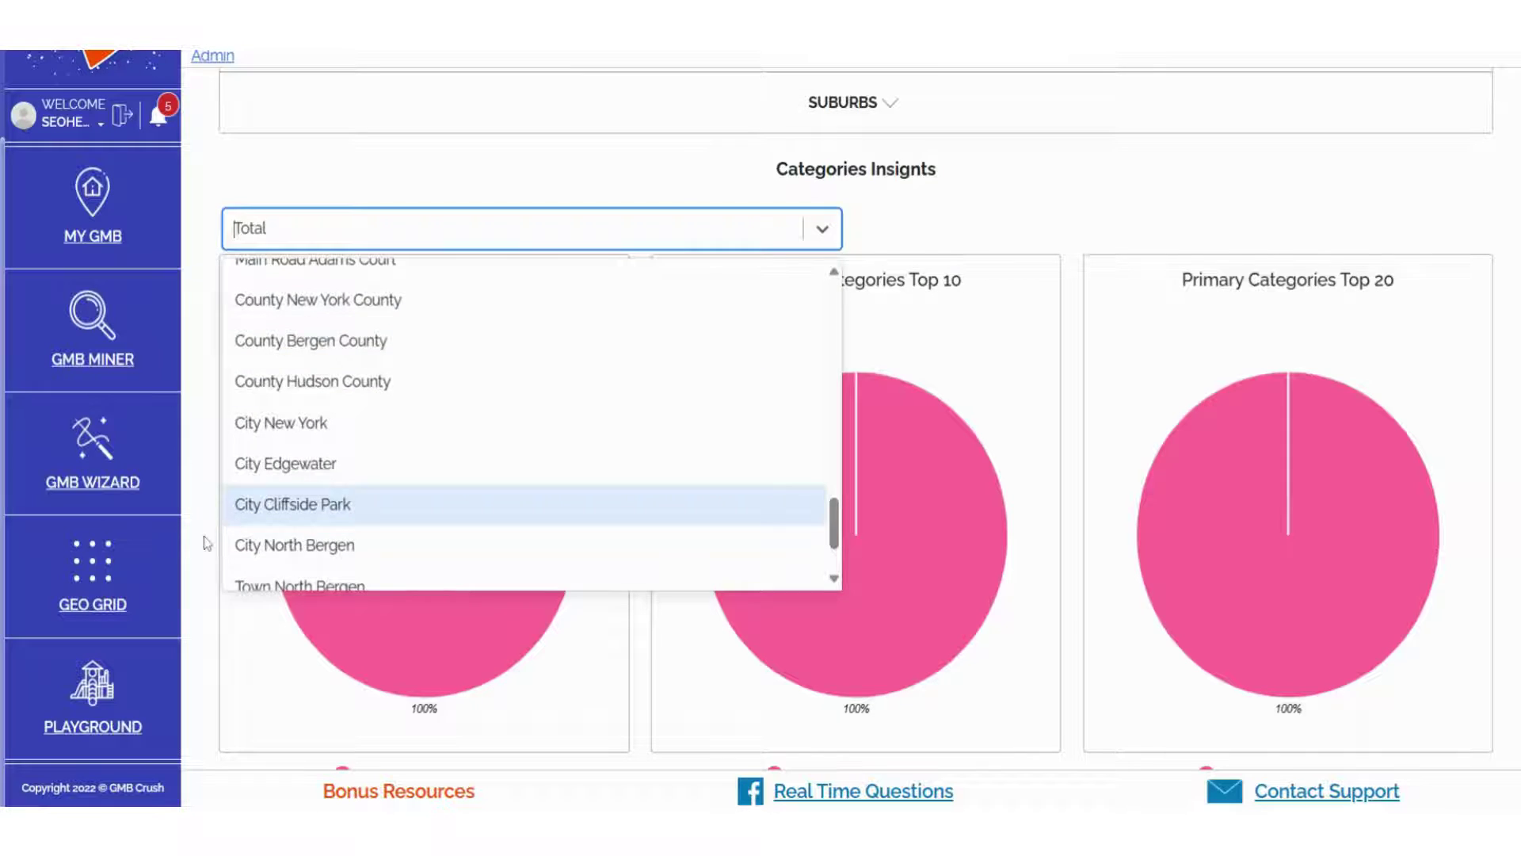
left_click(208, 547)
Review the Additional Categories Top 10 and Top 20 pie charts and their slice values
scroll(207, 547, "down", 7)
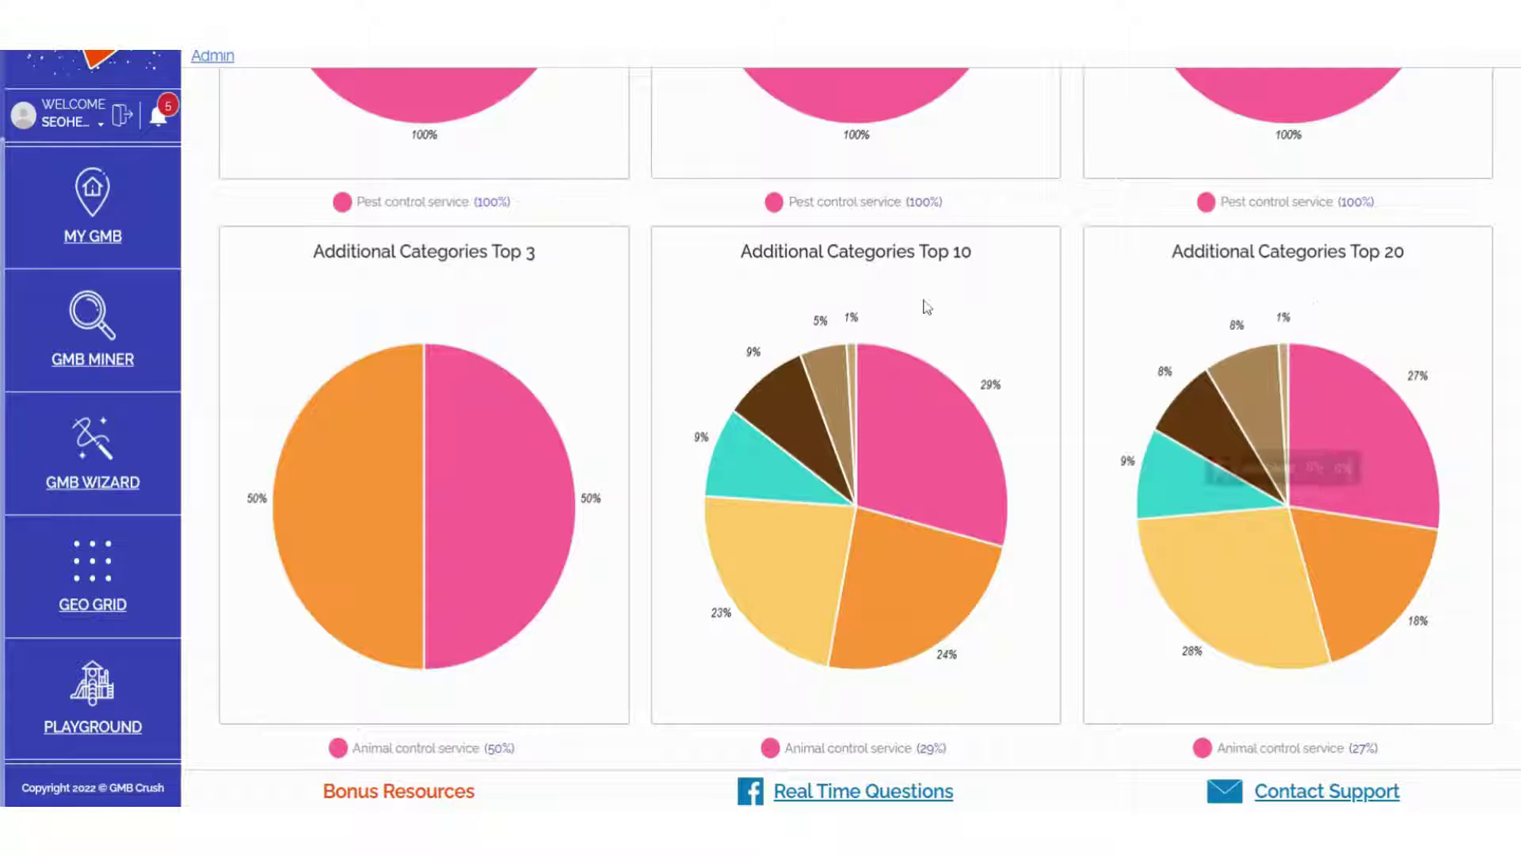
triple_click(871, 251)
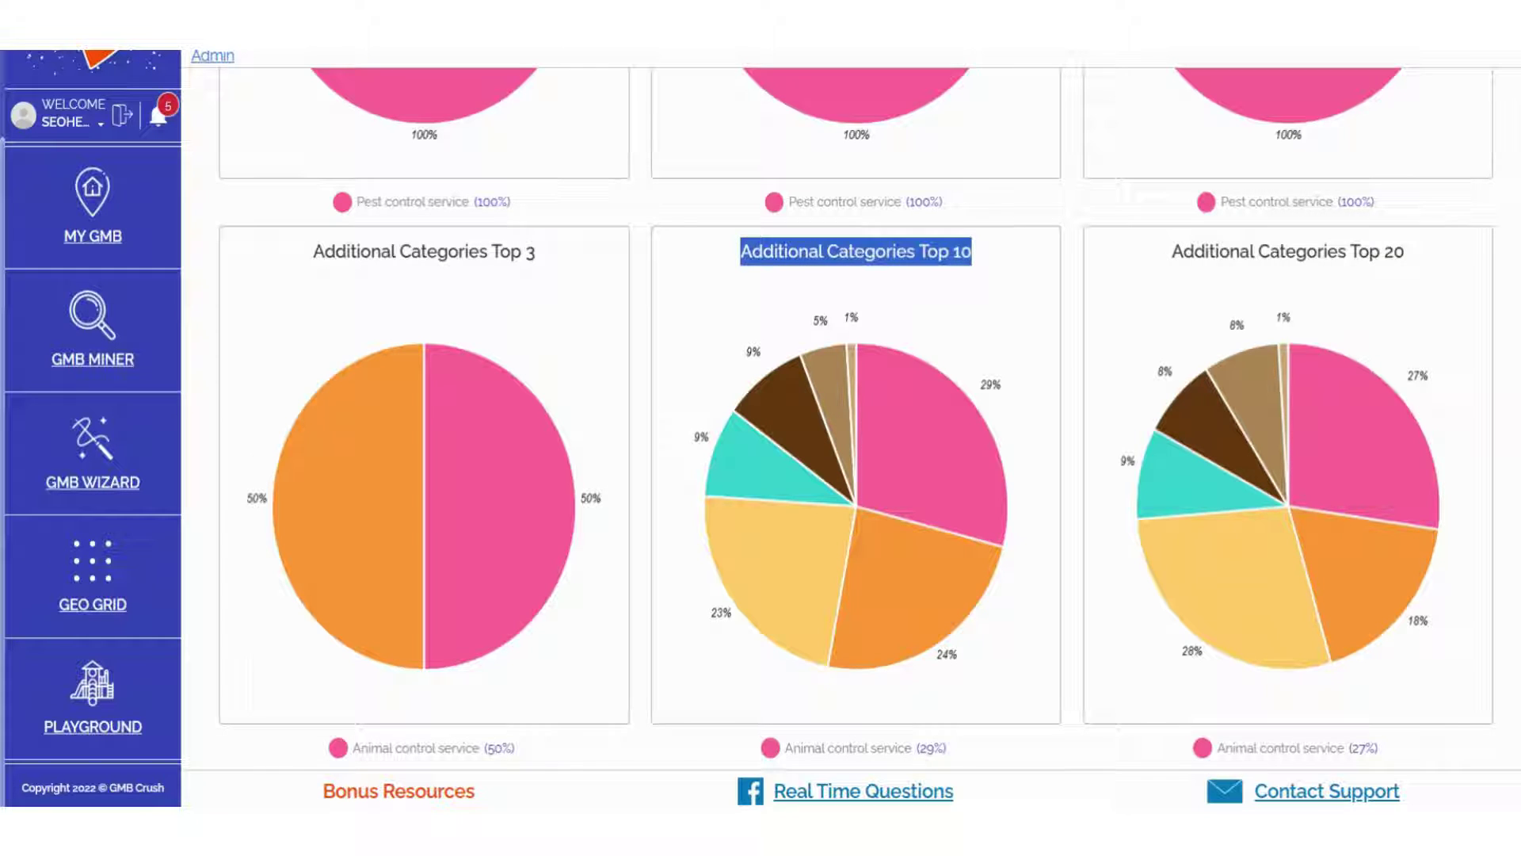
triple_click(1288, 251)
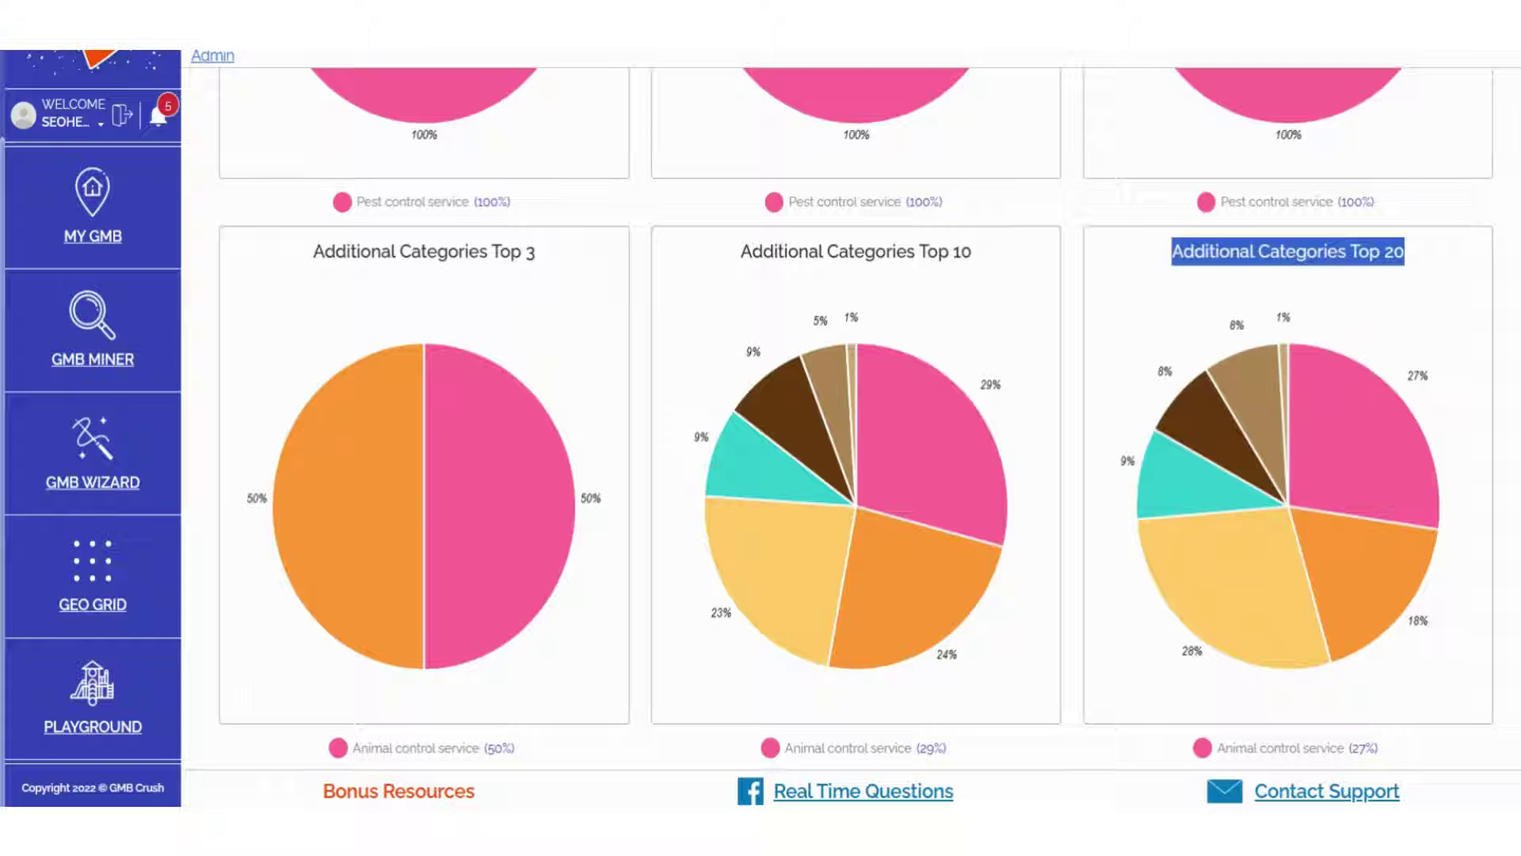
left_click(1081, 331)
scroll(1081, 331, "down", 1)
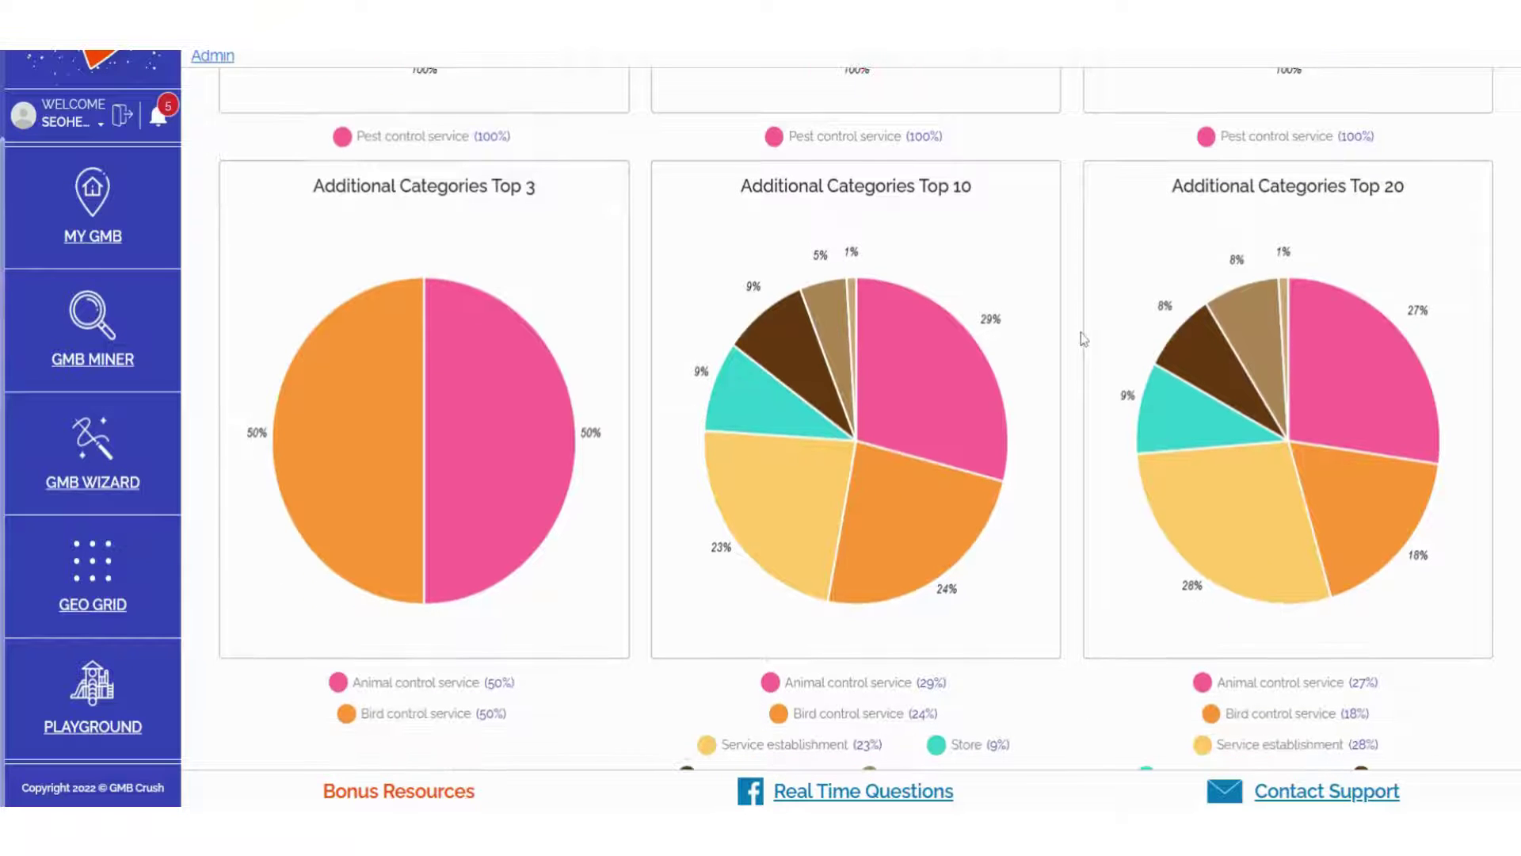
mouse_move(901, 401)
mouse_move(901, 523)
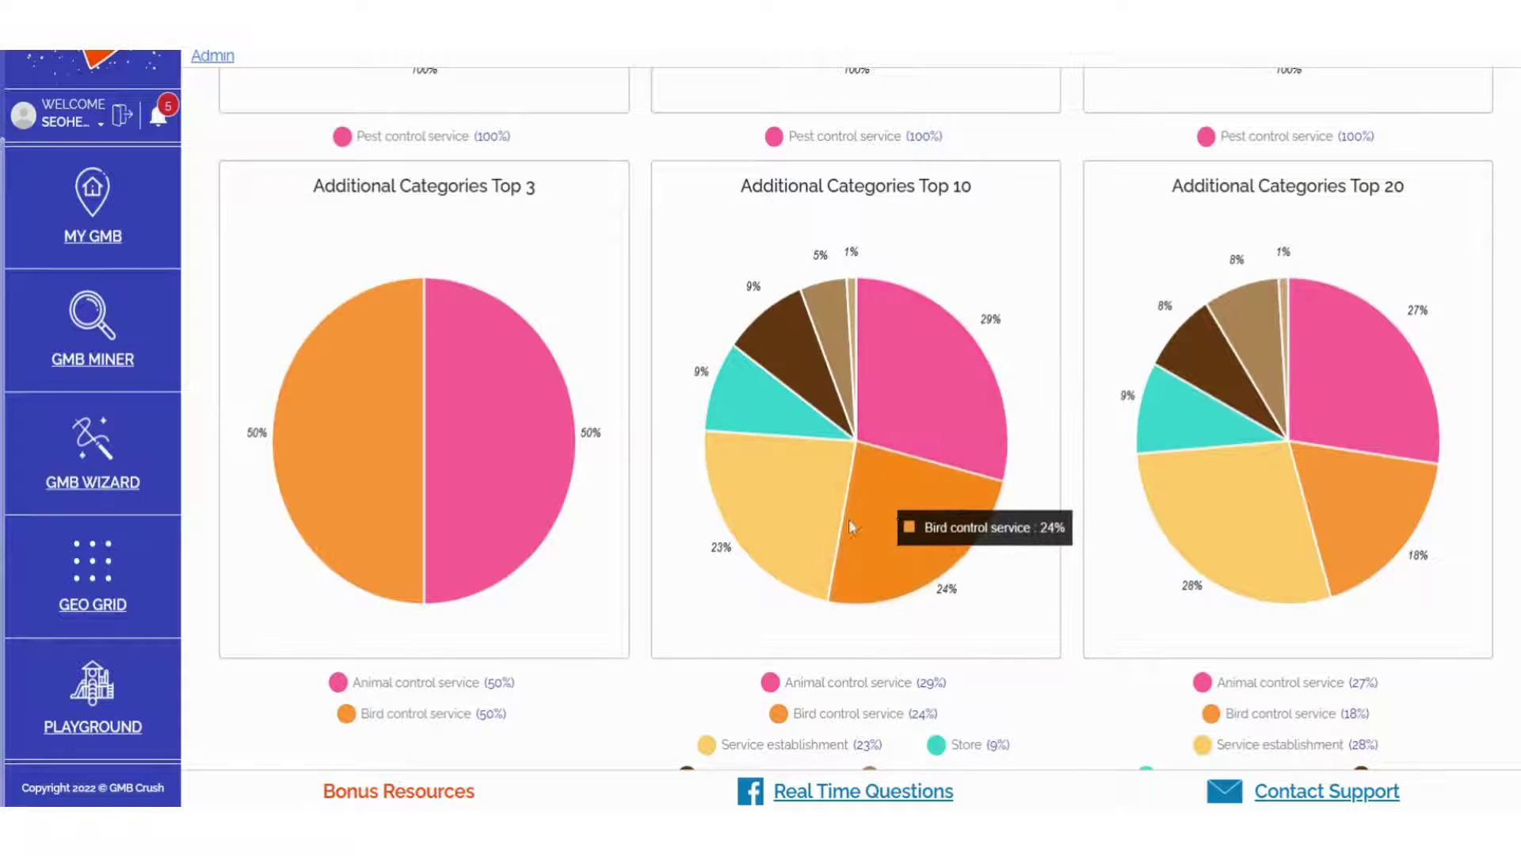
mouse_move(745, 405)
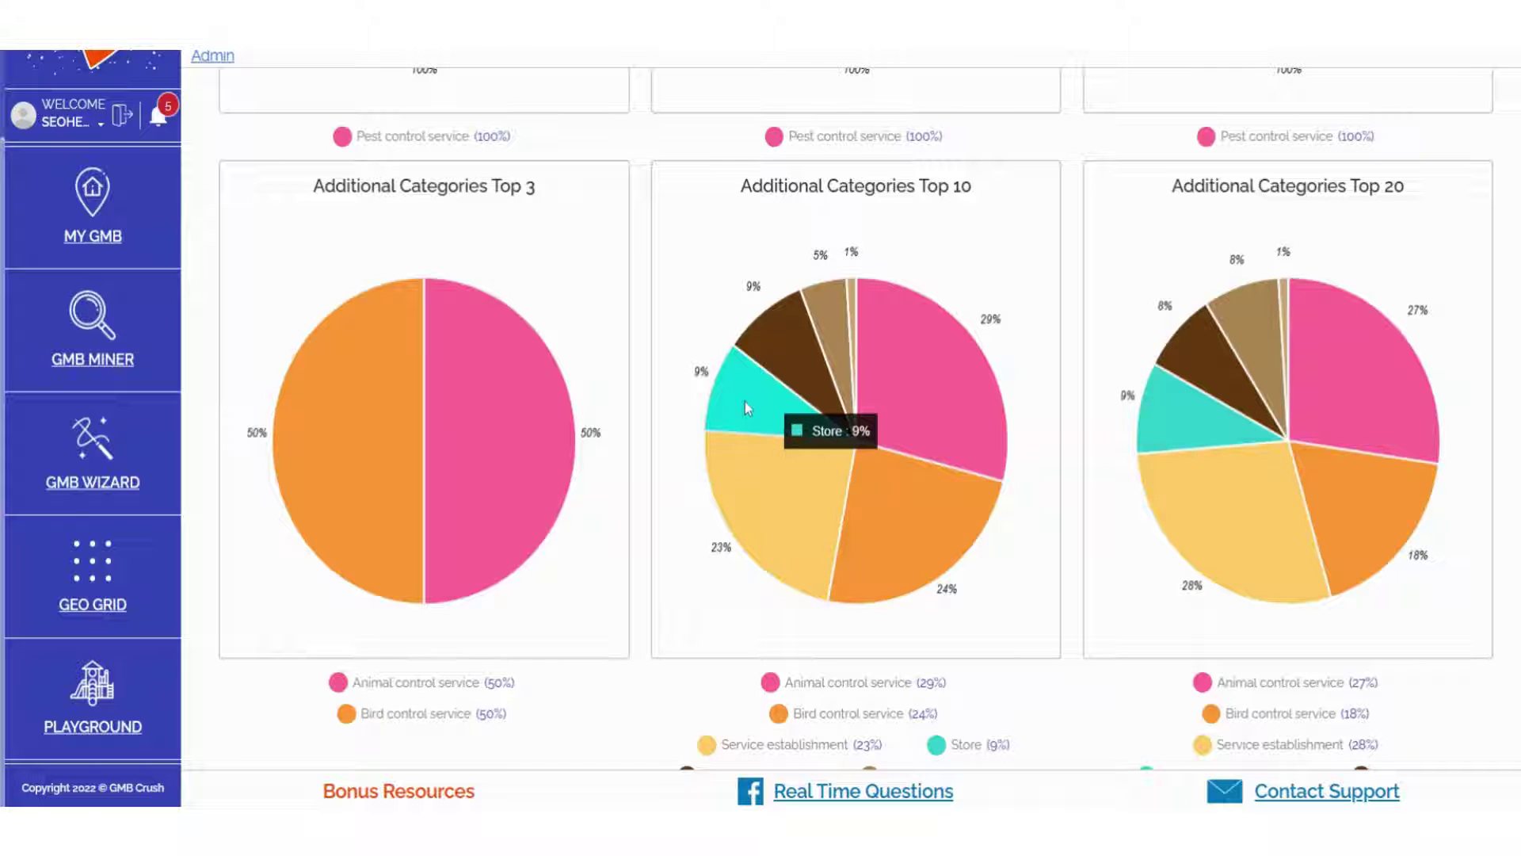
mouse_move(825, 343)
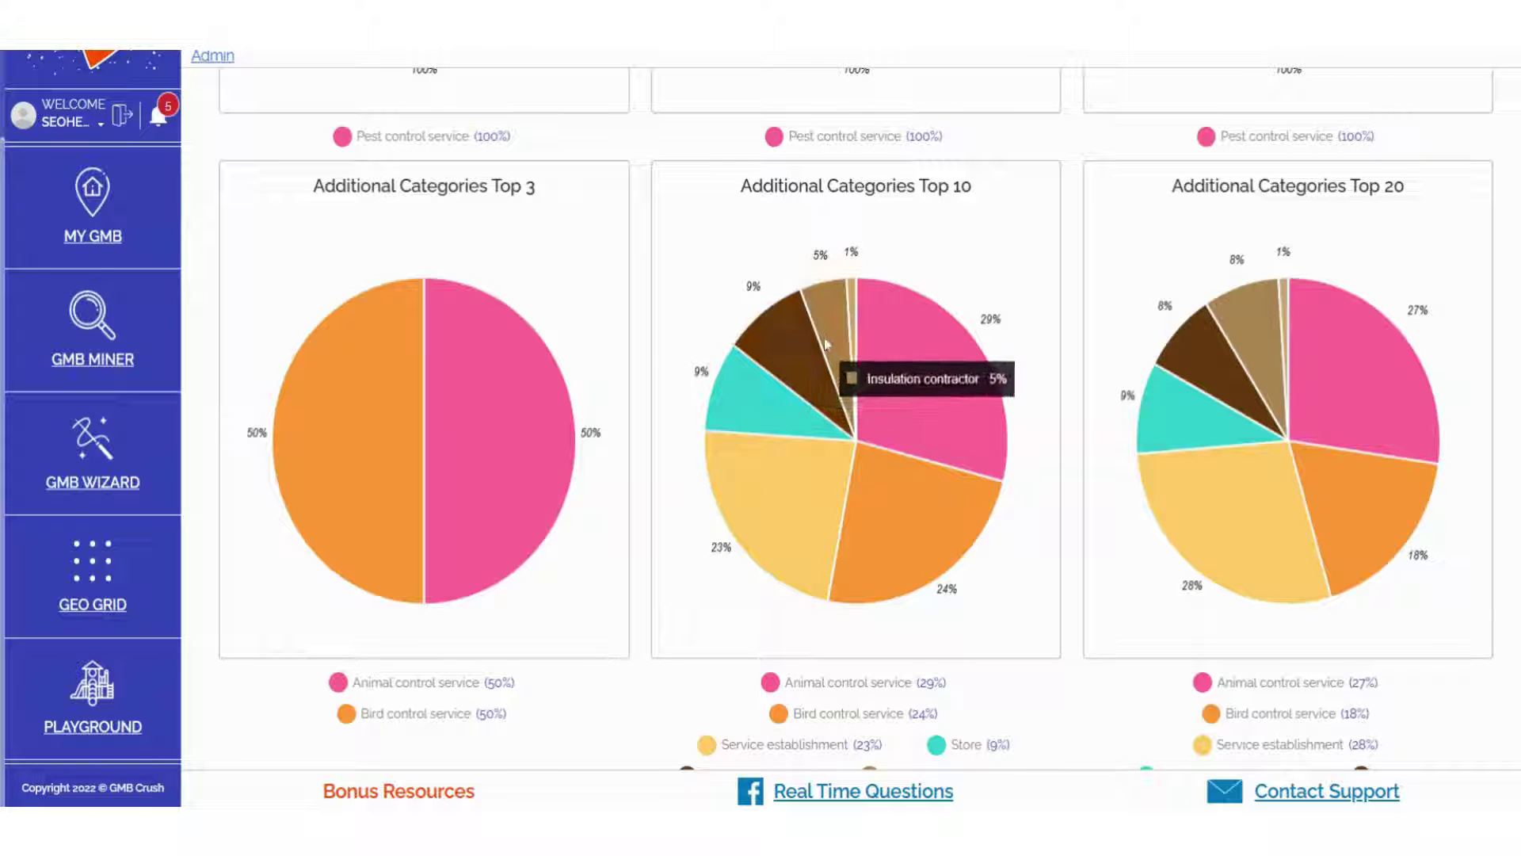
mouse_move(856, 321)
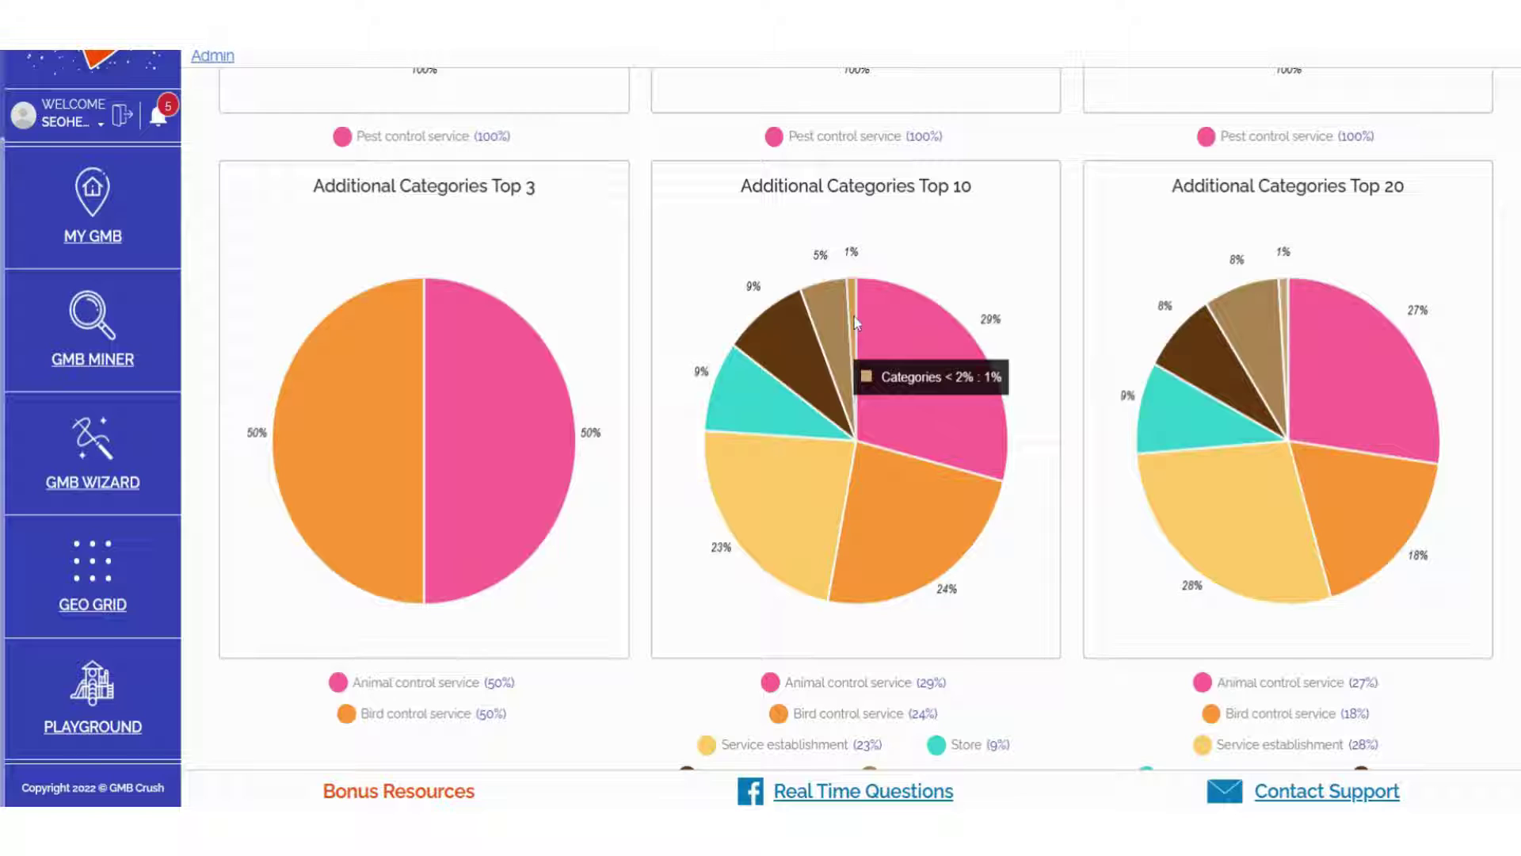
mouse_move(1190, 443)
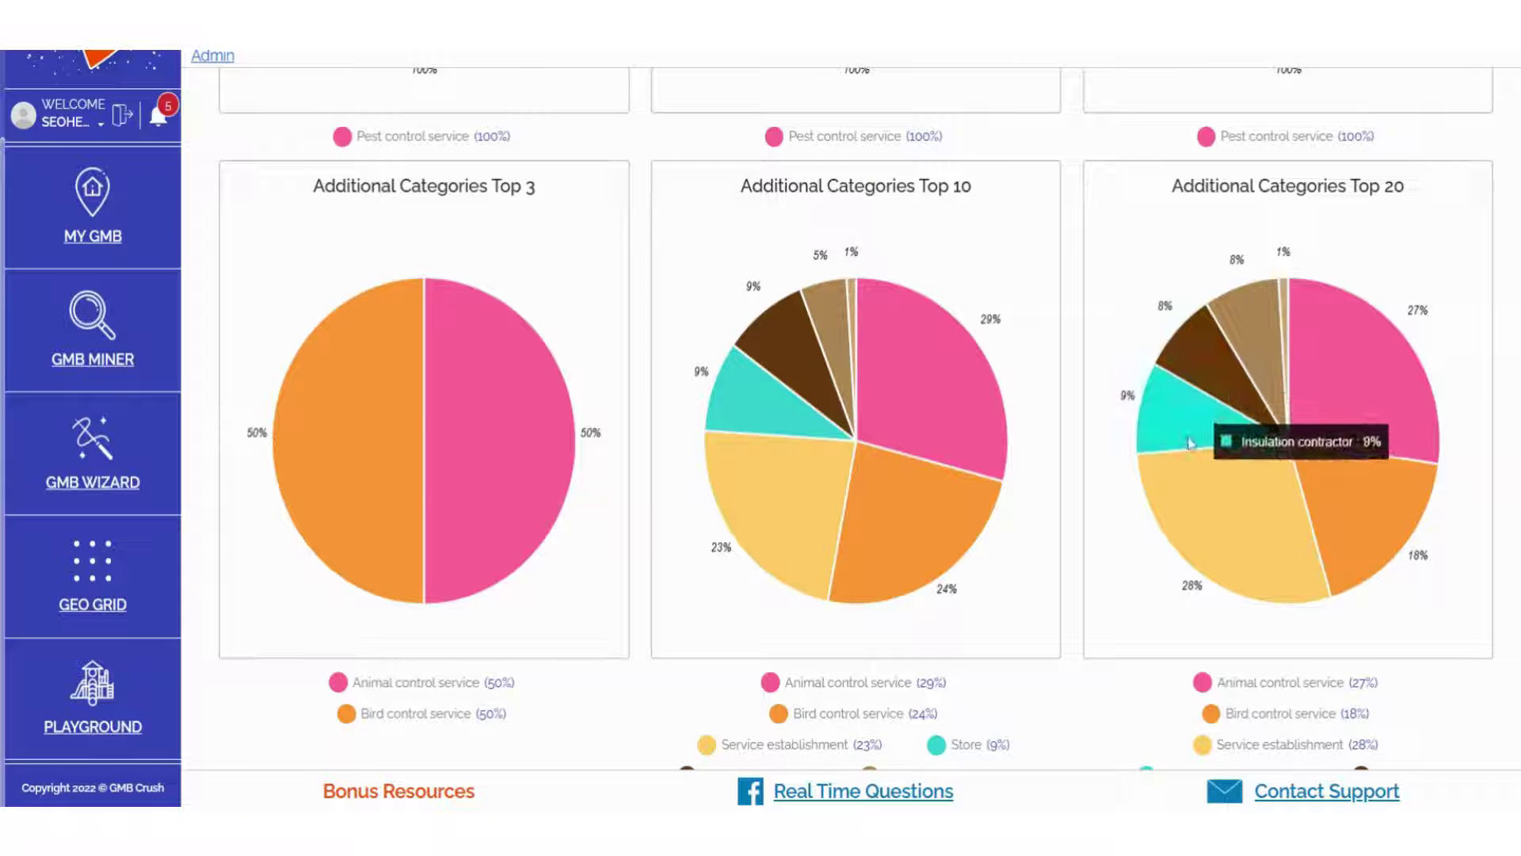
Bring the Average Ranking table for pest control new york into view
scroll(1071, 640, "down", 1)
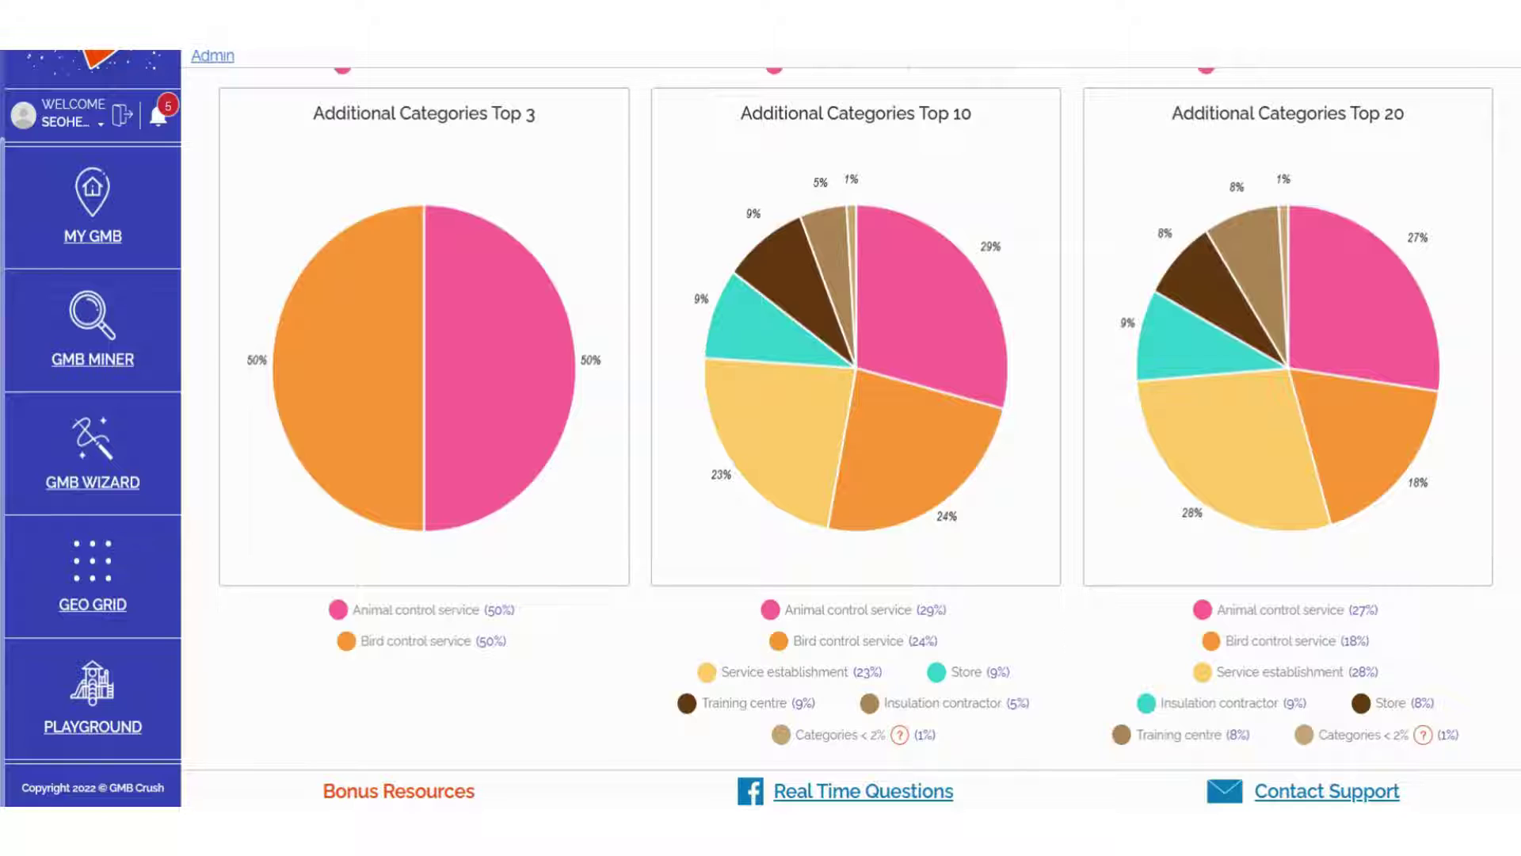
scroll(750, 412, "up", 1)
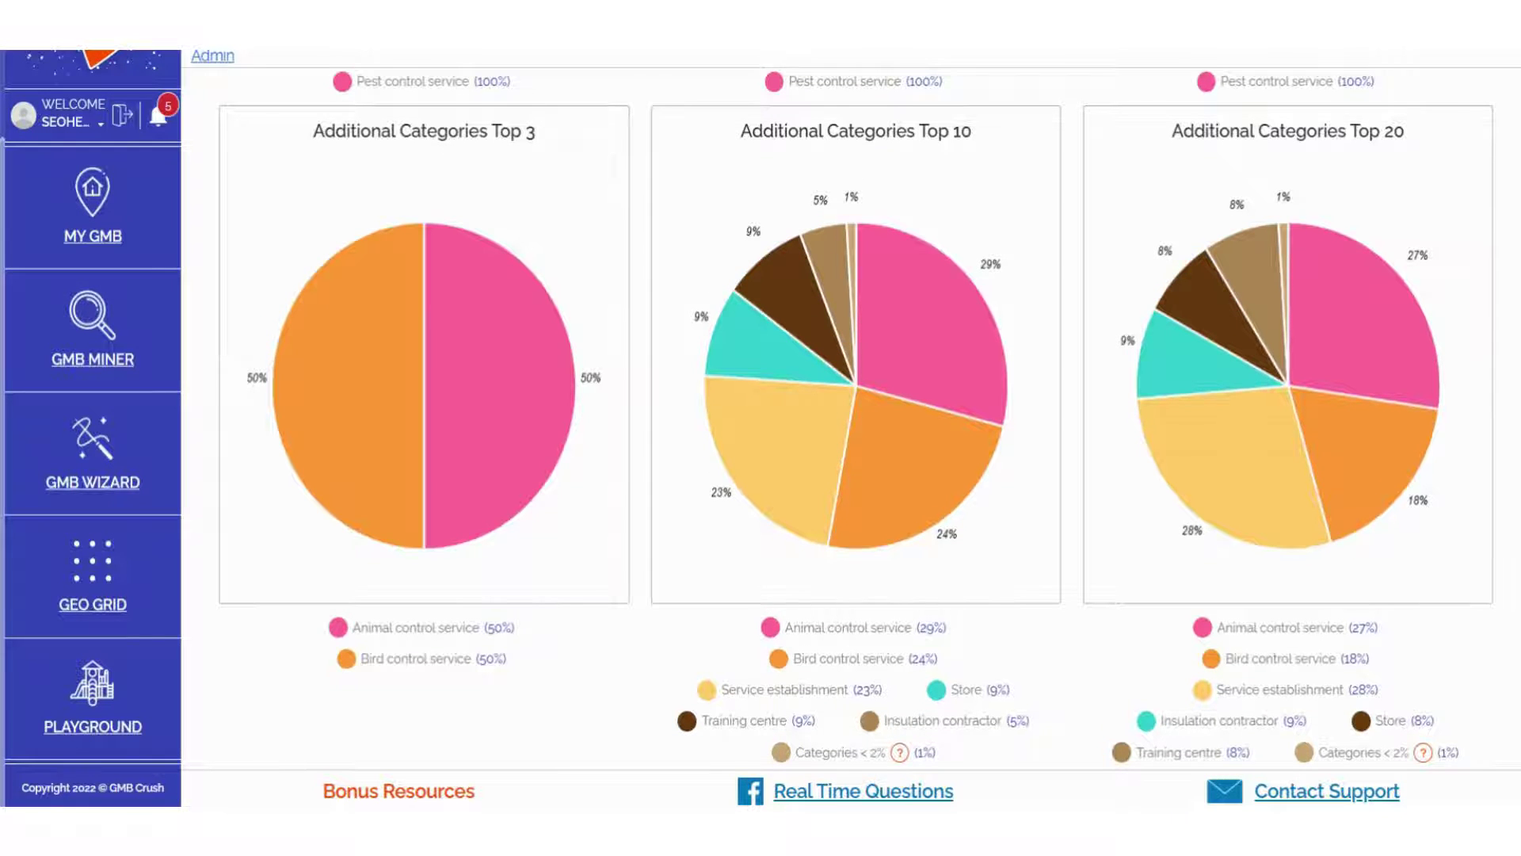
scroll(856, 420, "up", 6)
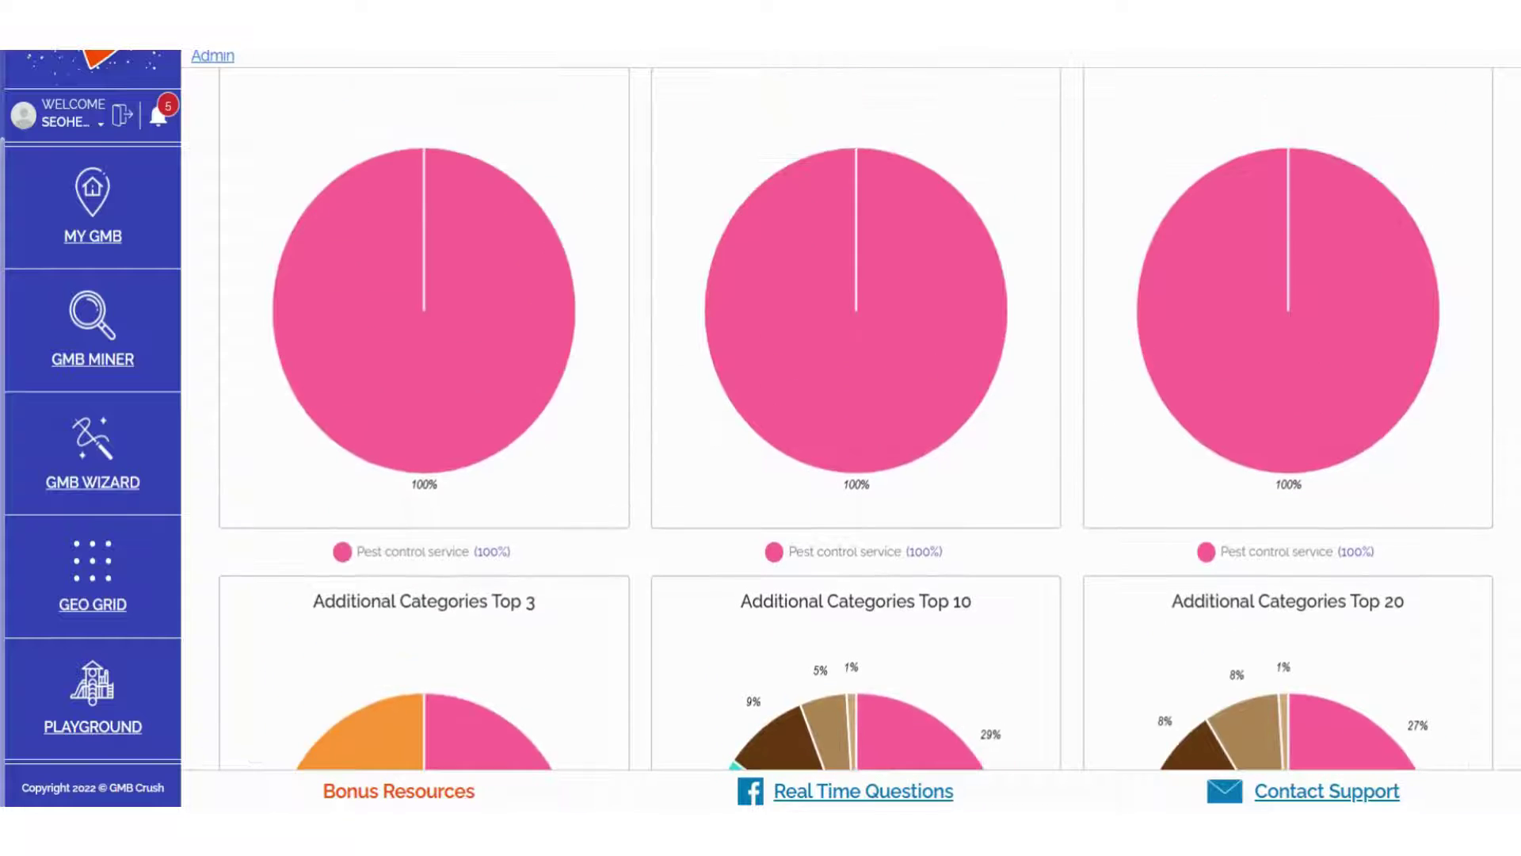
scroll(583, 478, "up", 2)
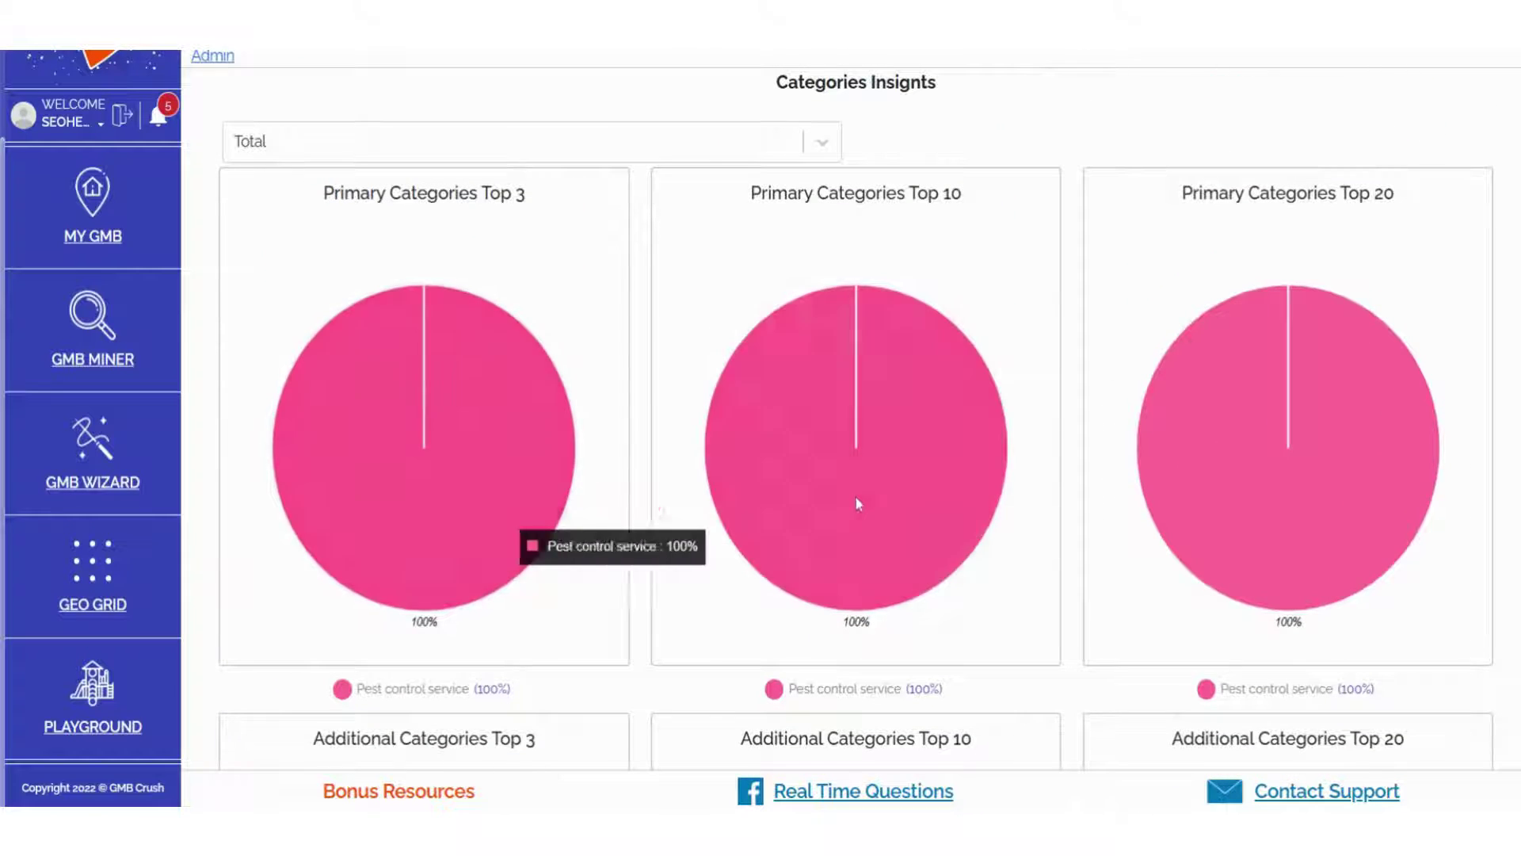
scroll(1118, 569, "down", 2)
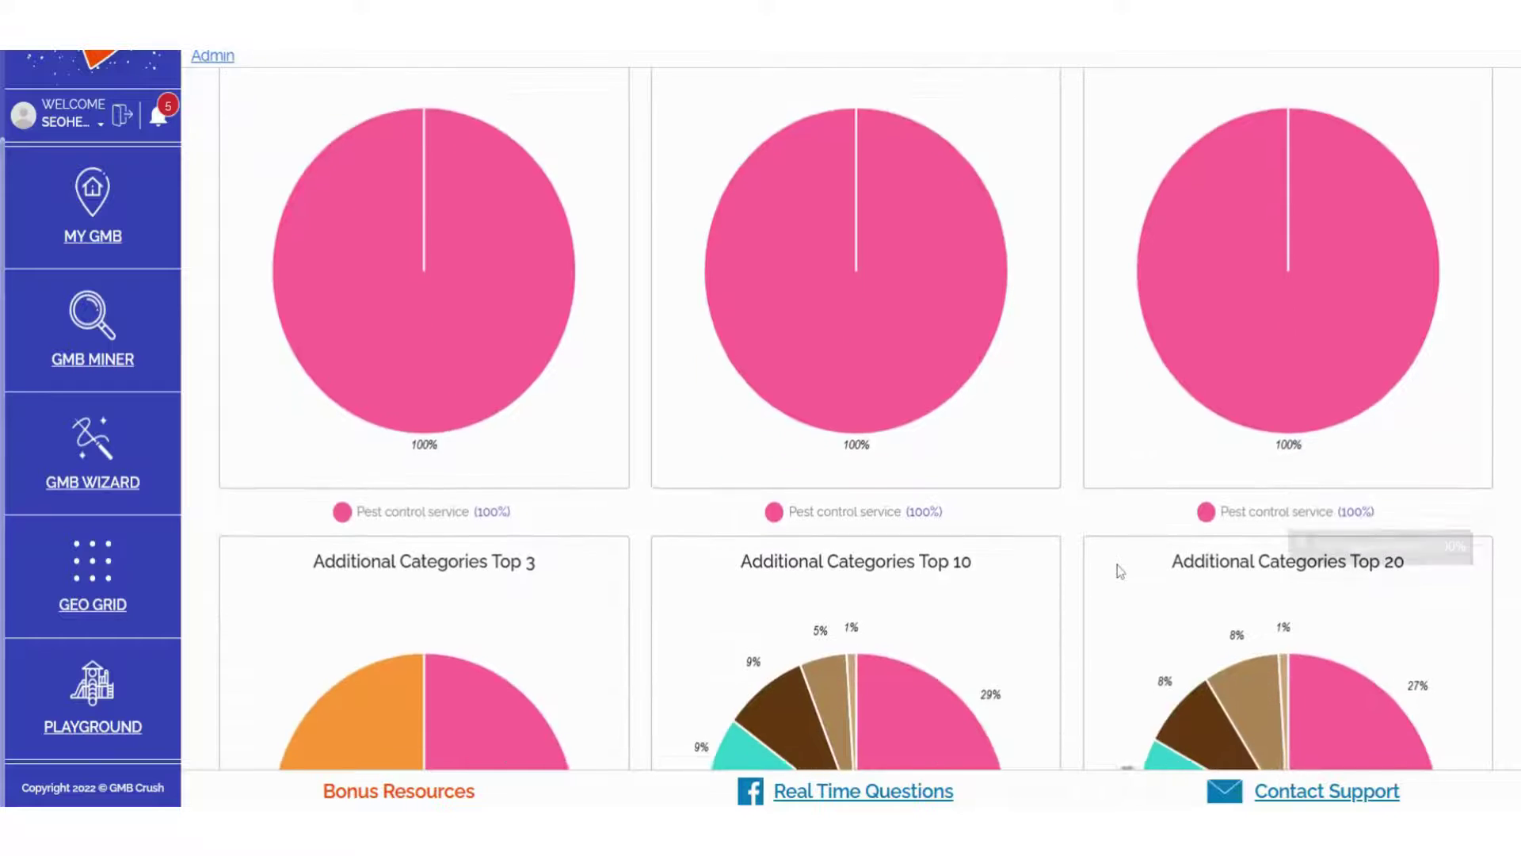
scroll(1119, 570, "down", 7)
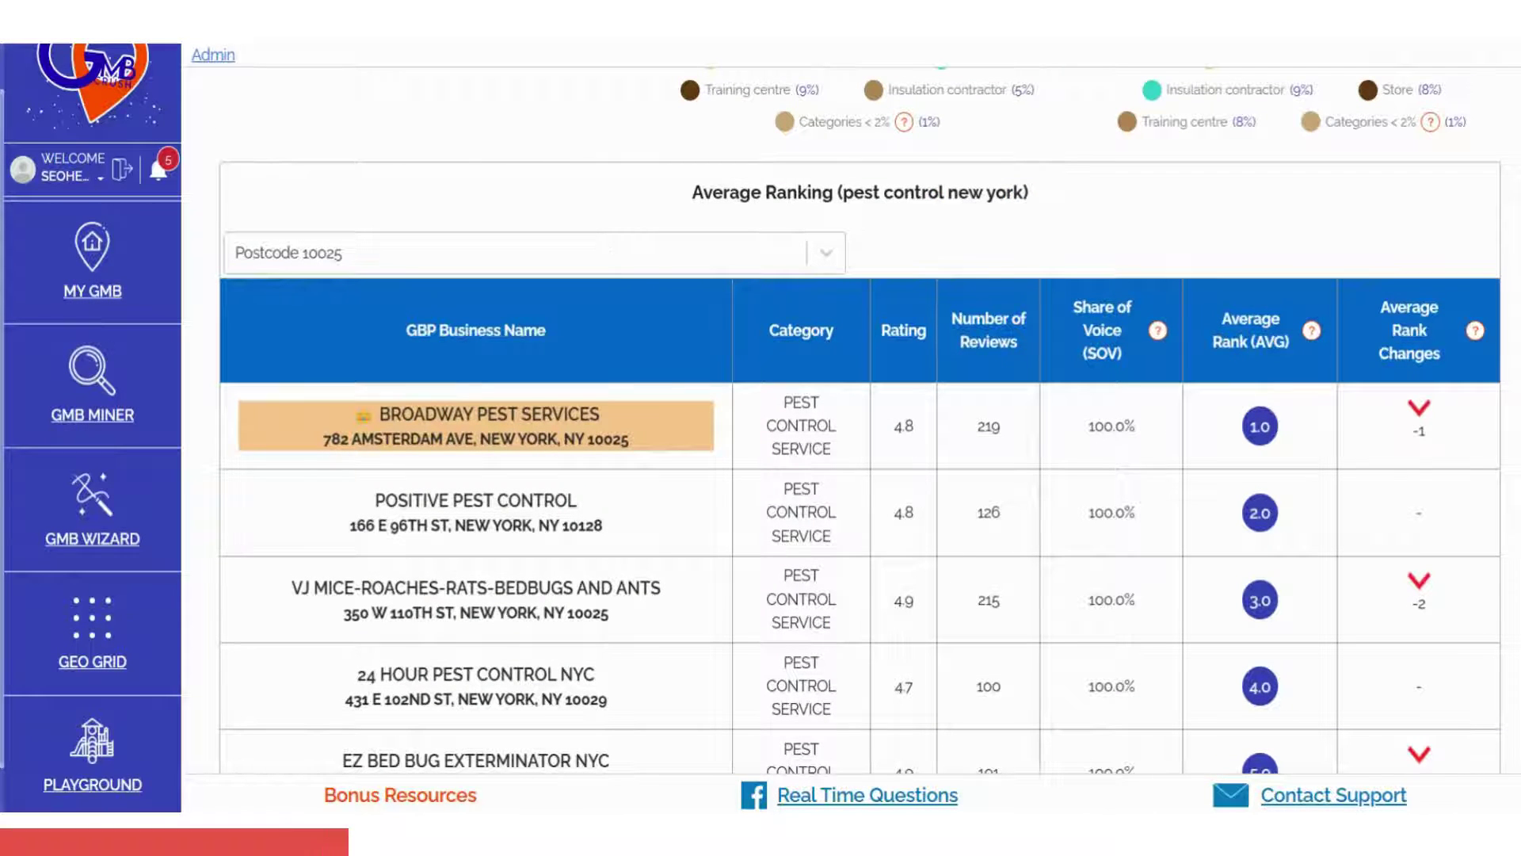
Filter the Average Ranking table to Postcode 10026, after briefly trying Postcode 10451
left_click(641, 251)
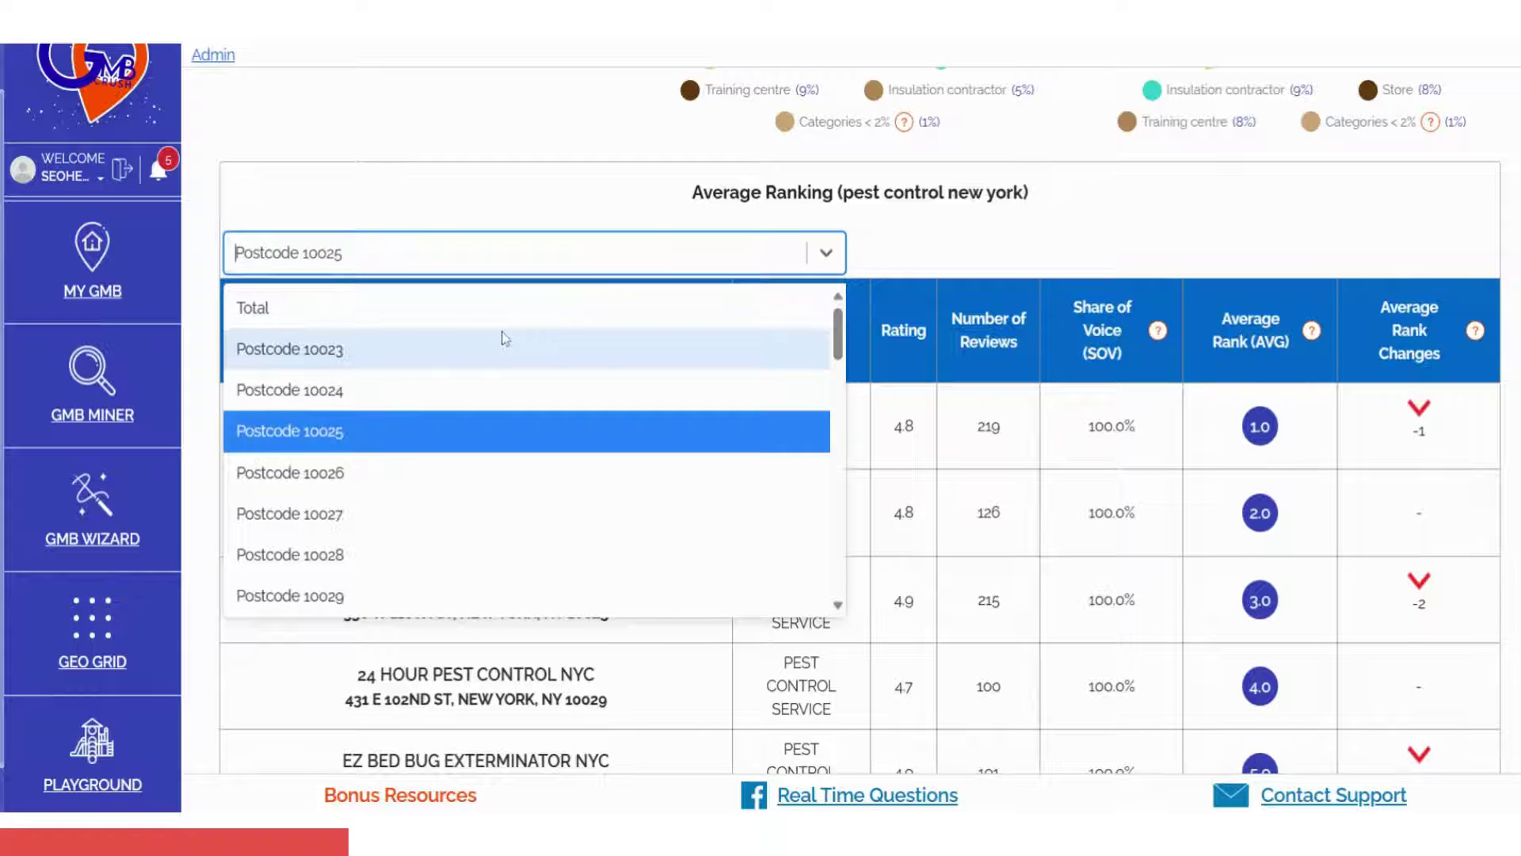
scroll(503, 339, "down", 8)
left_click(407, 476)
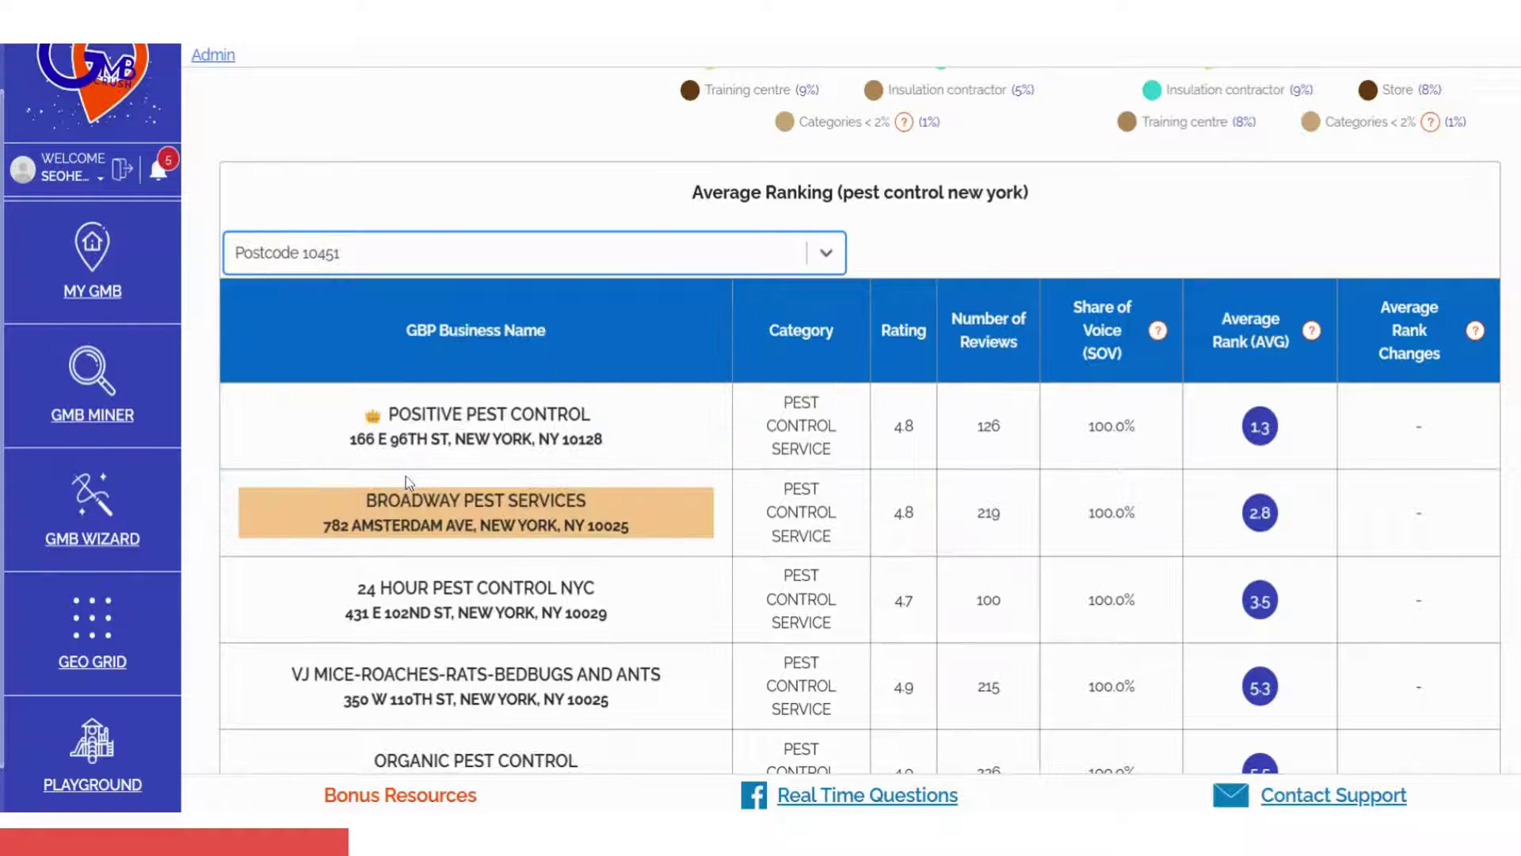
left_click(511, 270)
left_click(429, 394)
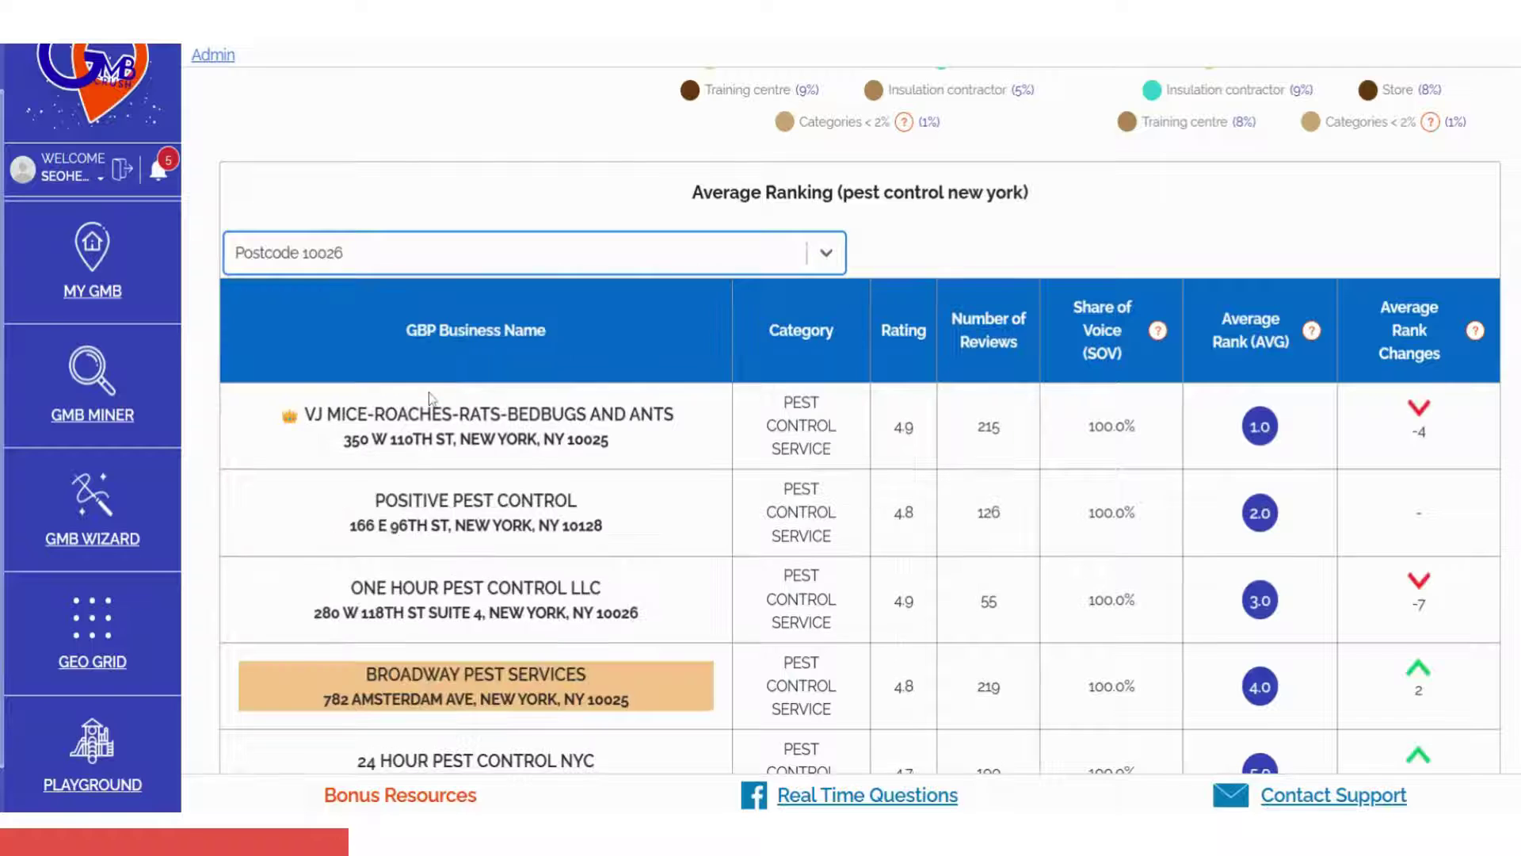
Check the Rows per page options, keep 10, and scroll down to the Geo-Grid SEO To-Do List
scroll(1182, 531, "down", 3)
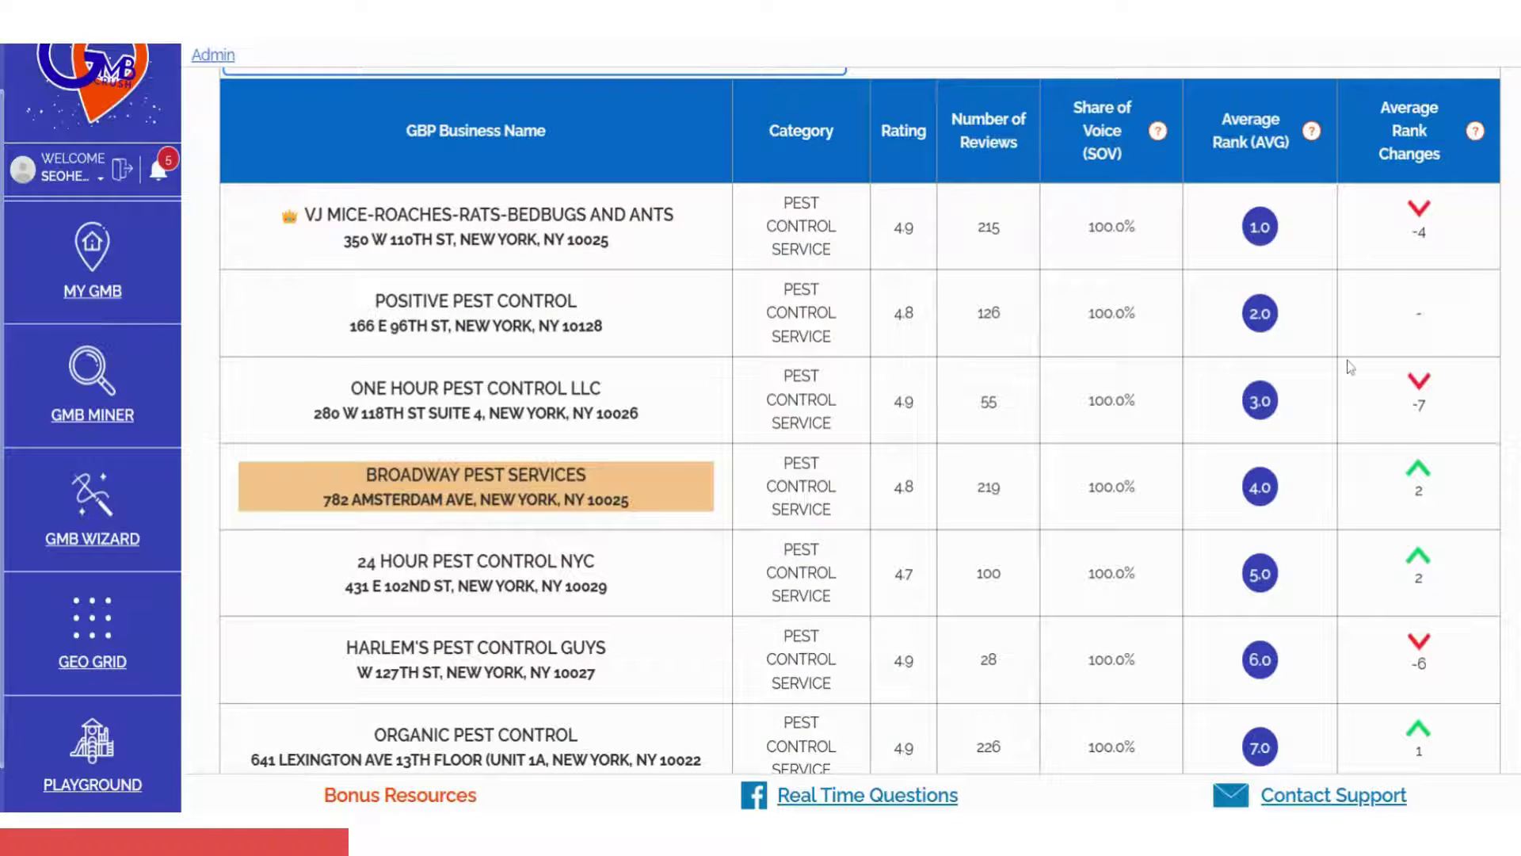
scroll(1347, 371, "down", 7)
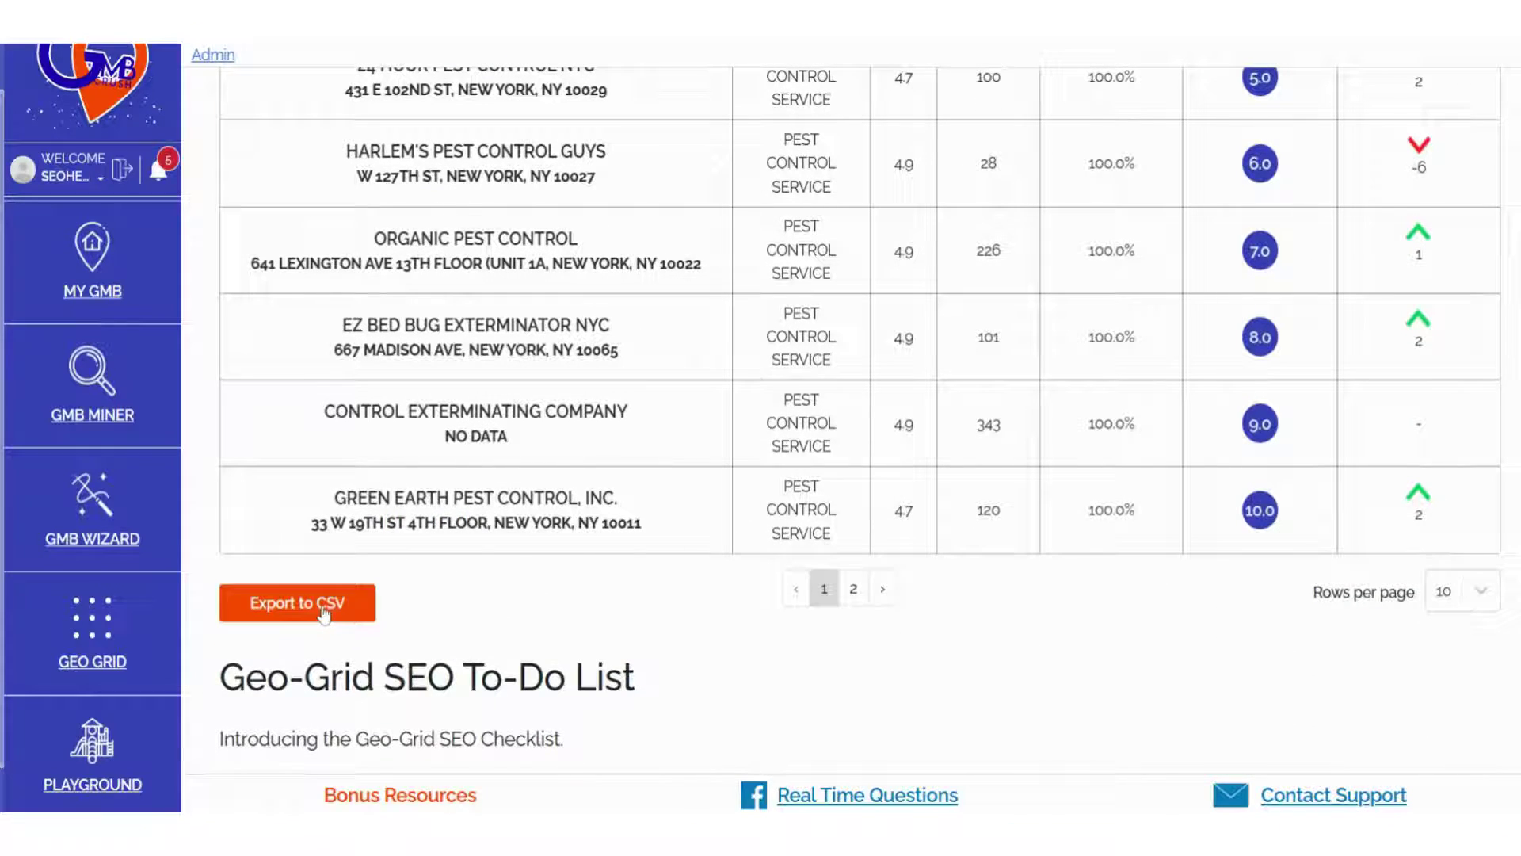
left_click(1482, 606)
scroll(1319, 703, "down", 1)
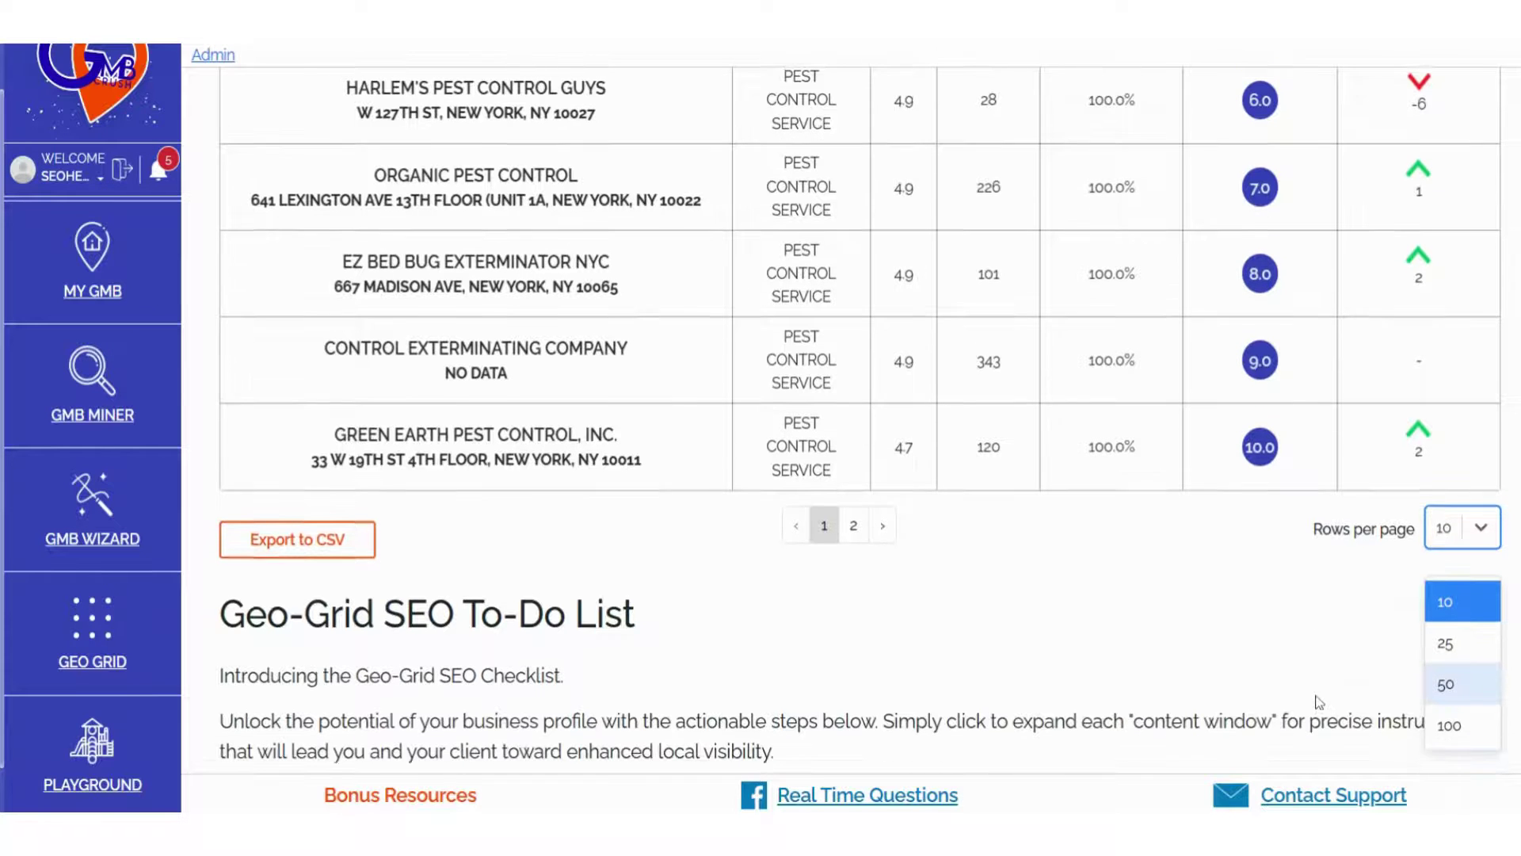
left_click(1012, 537)
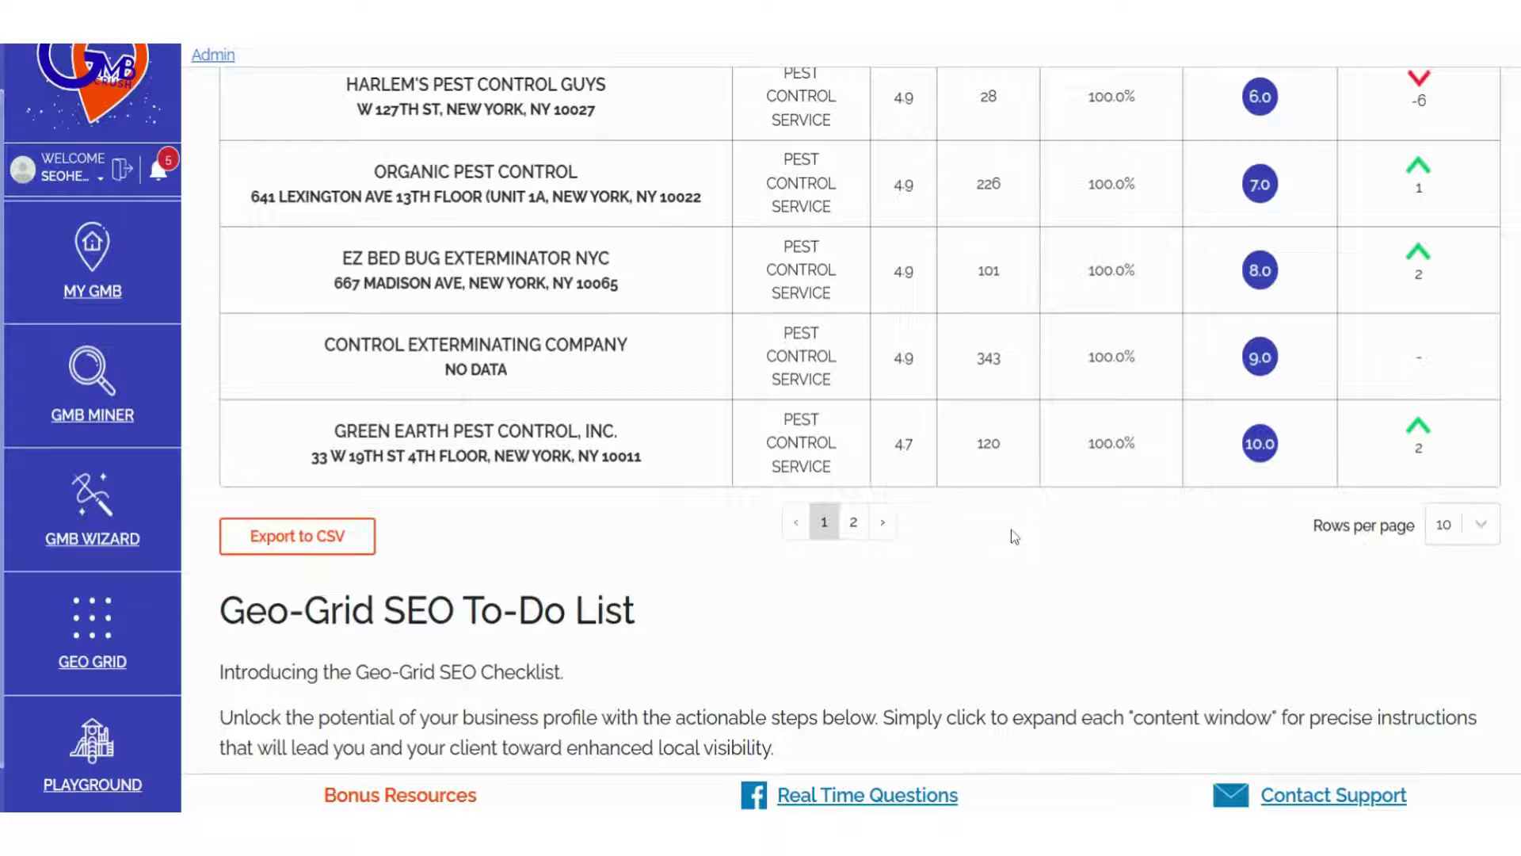
scroll(1011, 529, "down", 4)
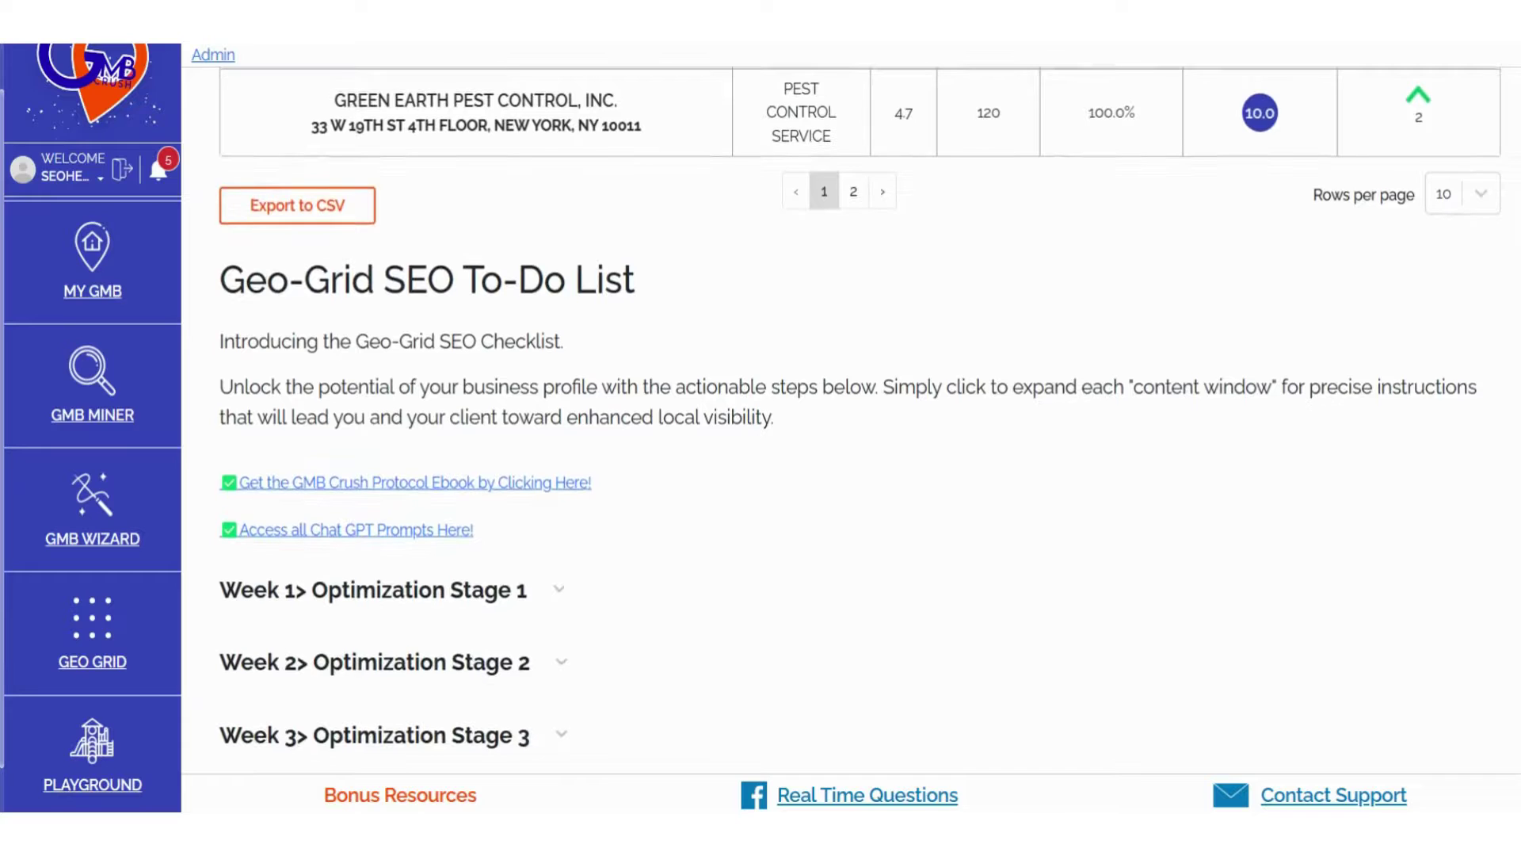
Expand Week 1 Optimization Stage 1, read through its guide, then expand Week 2 Optimization Stage 2
triple_click(417, 279)
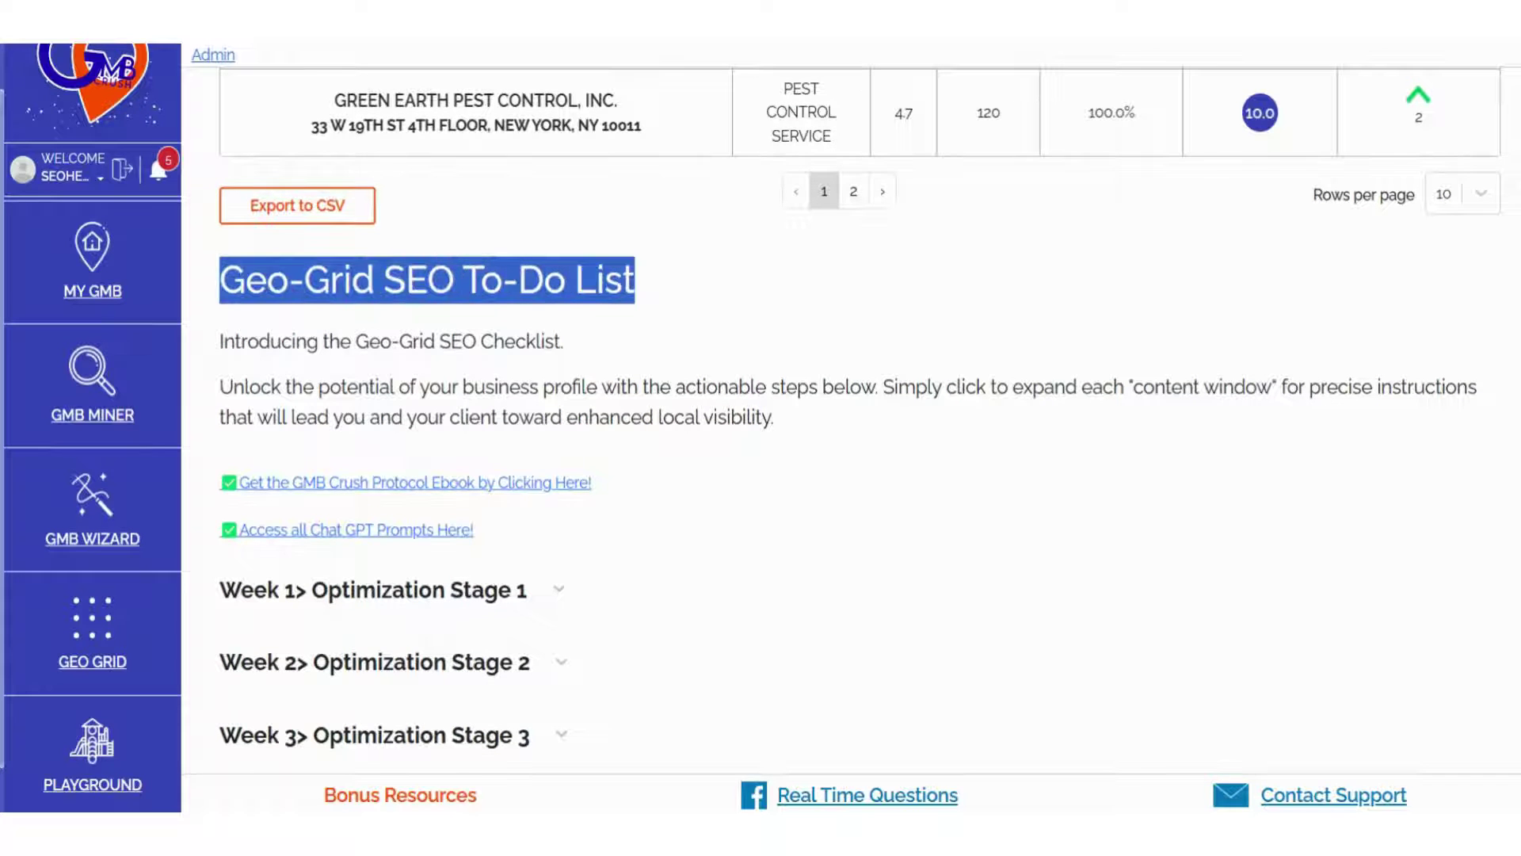
left_click(418, 280)
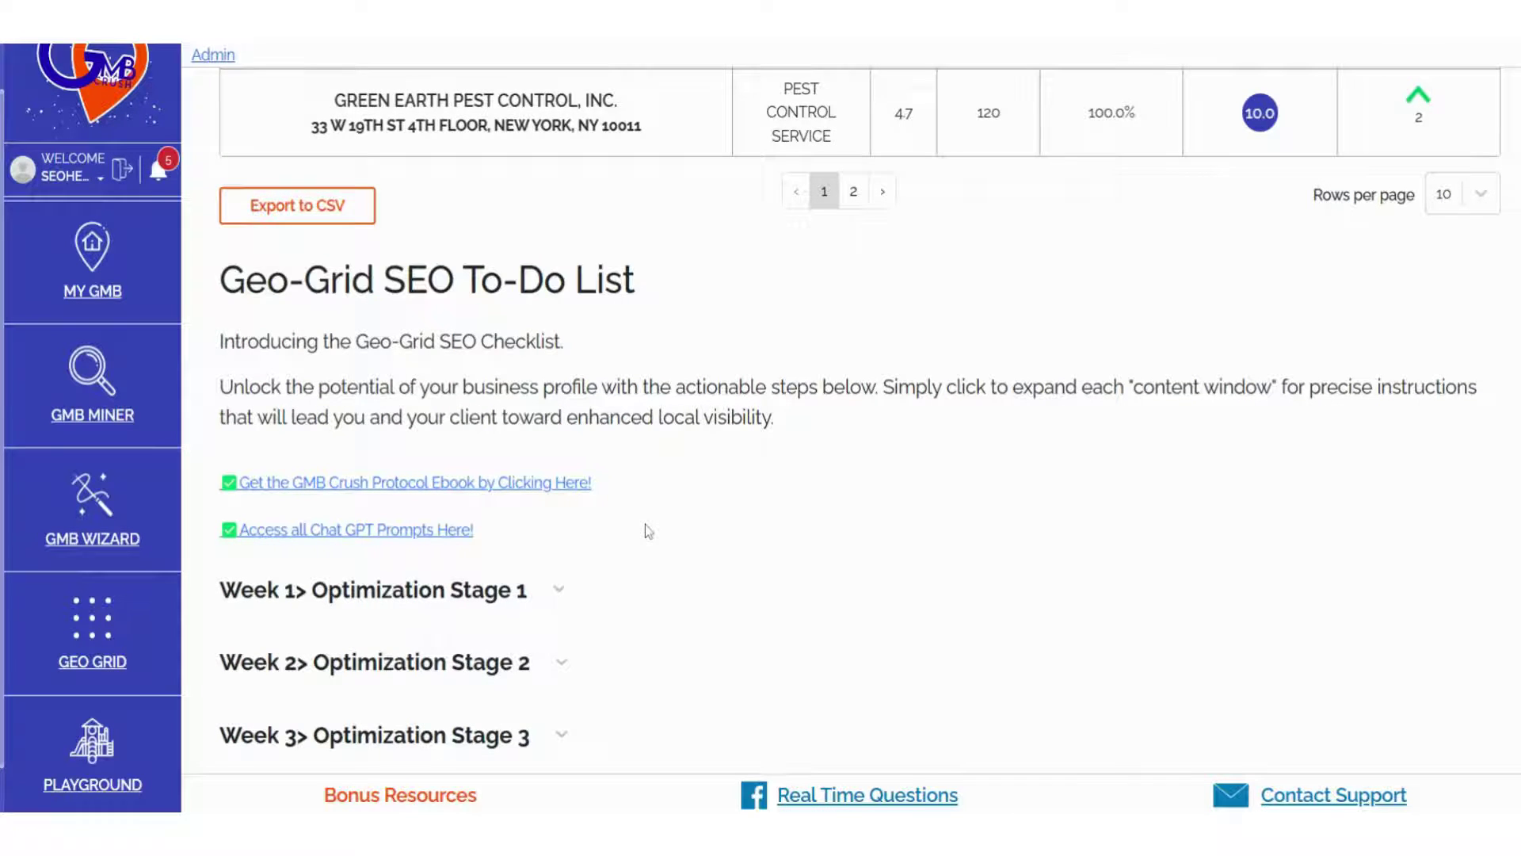
scroll(646, 527, "down", 1)
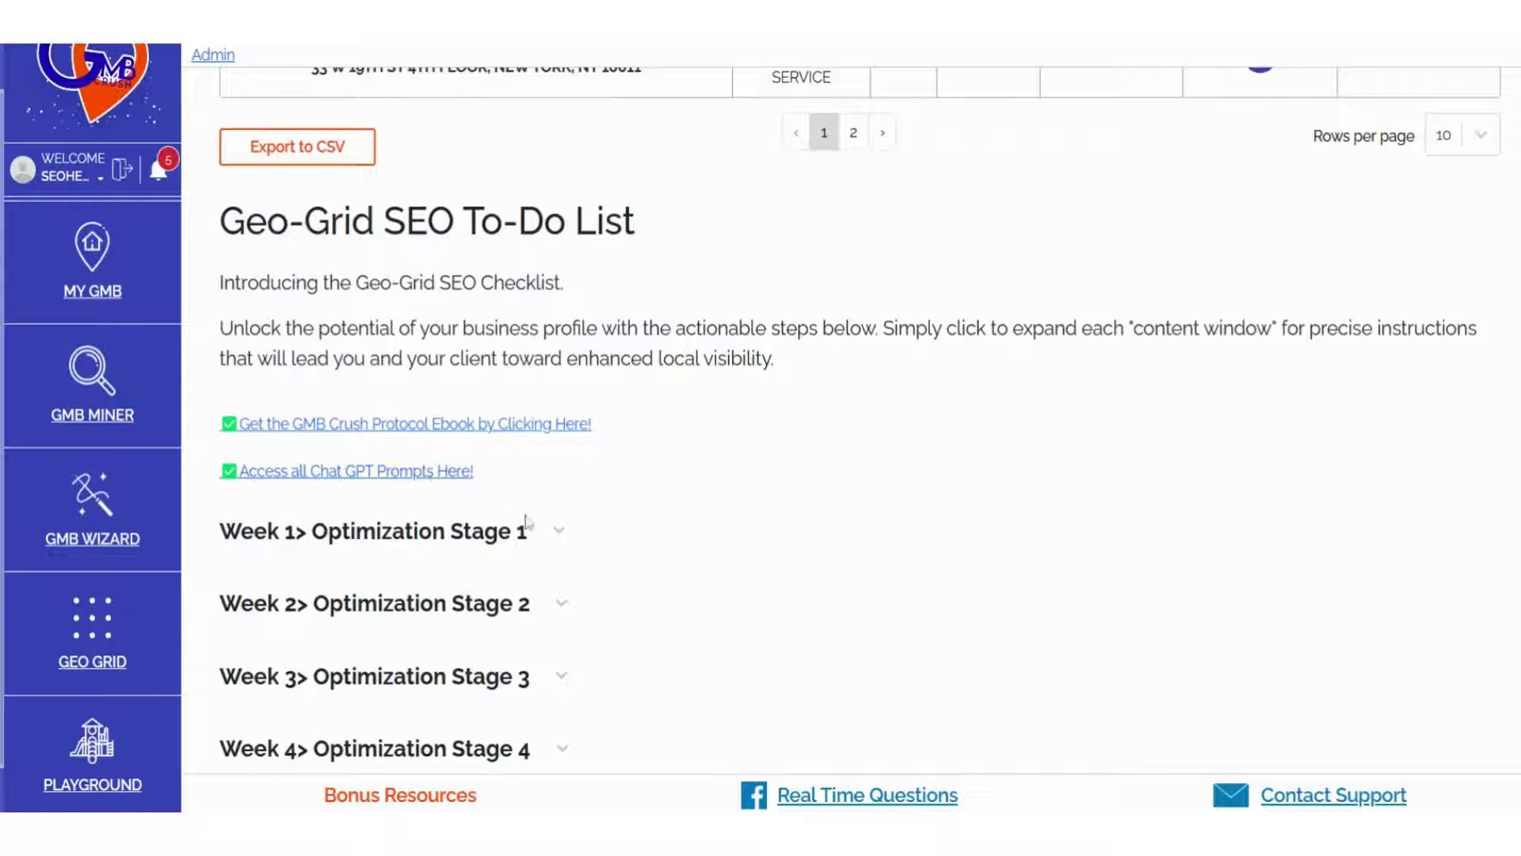
left_click(560, 533)
scroll(674, 503, "down", 4)
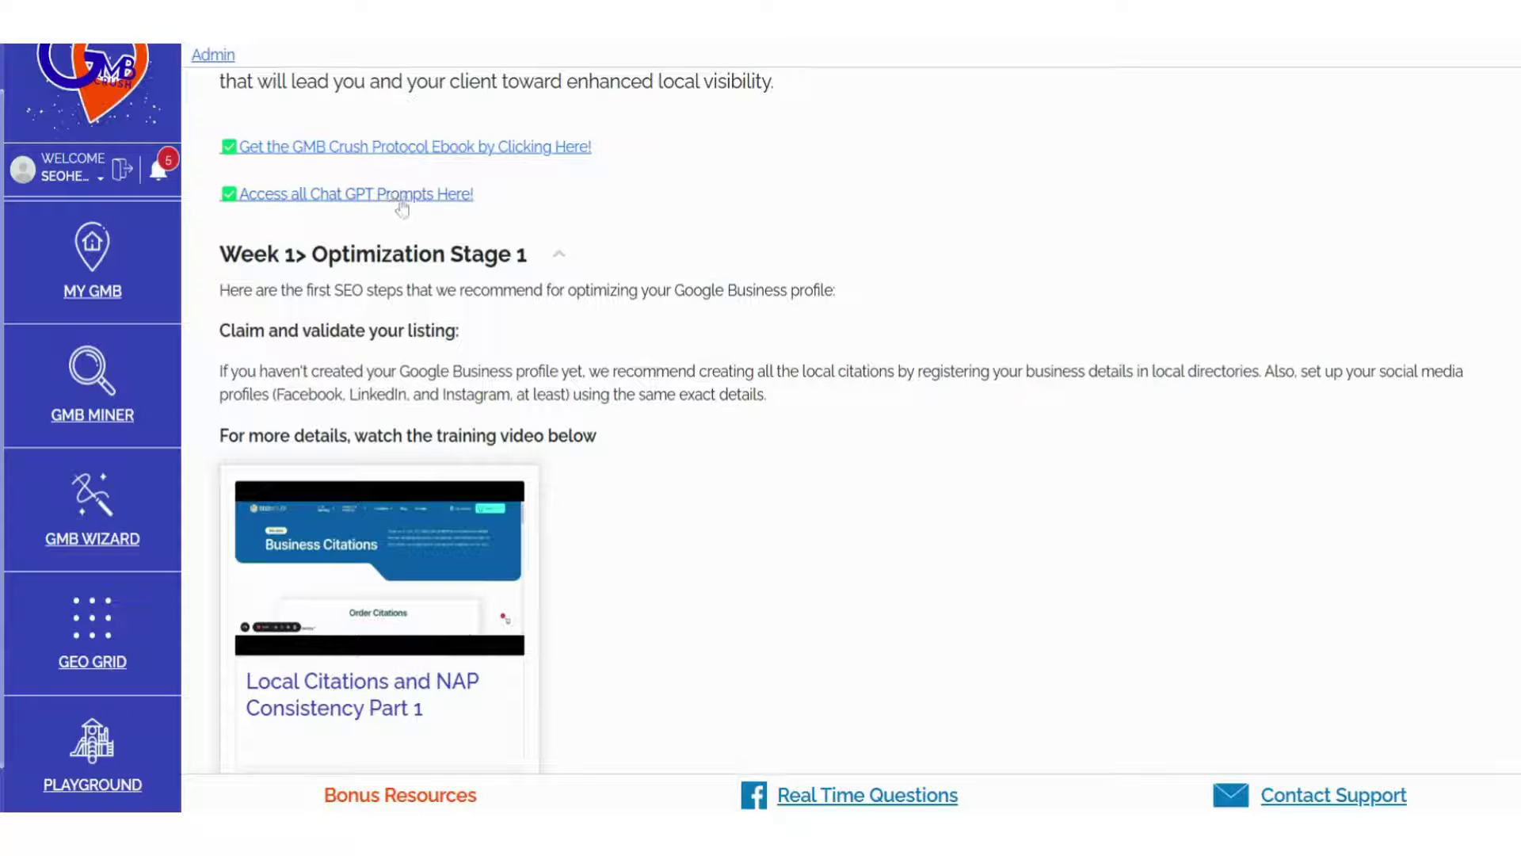
scroll(634, 338, "down", 13)
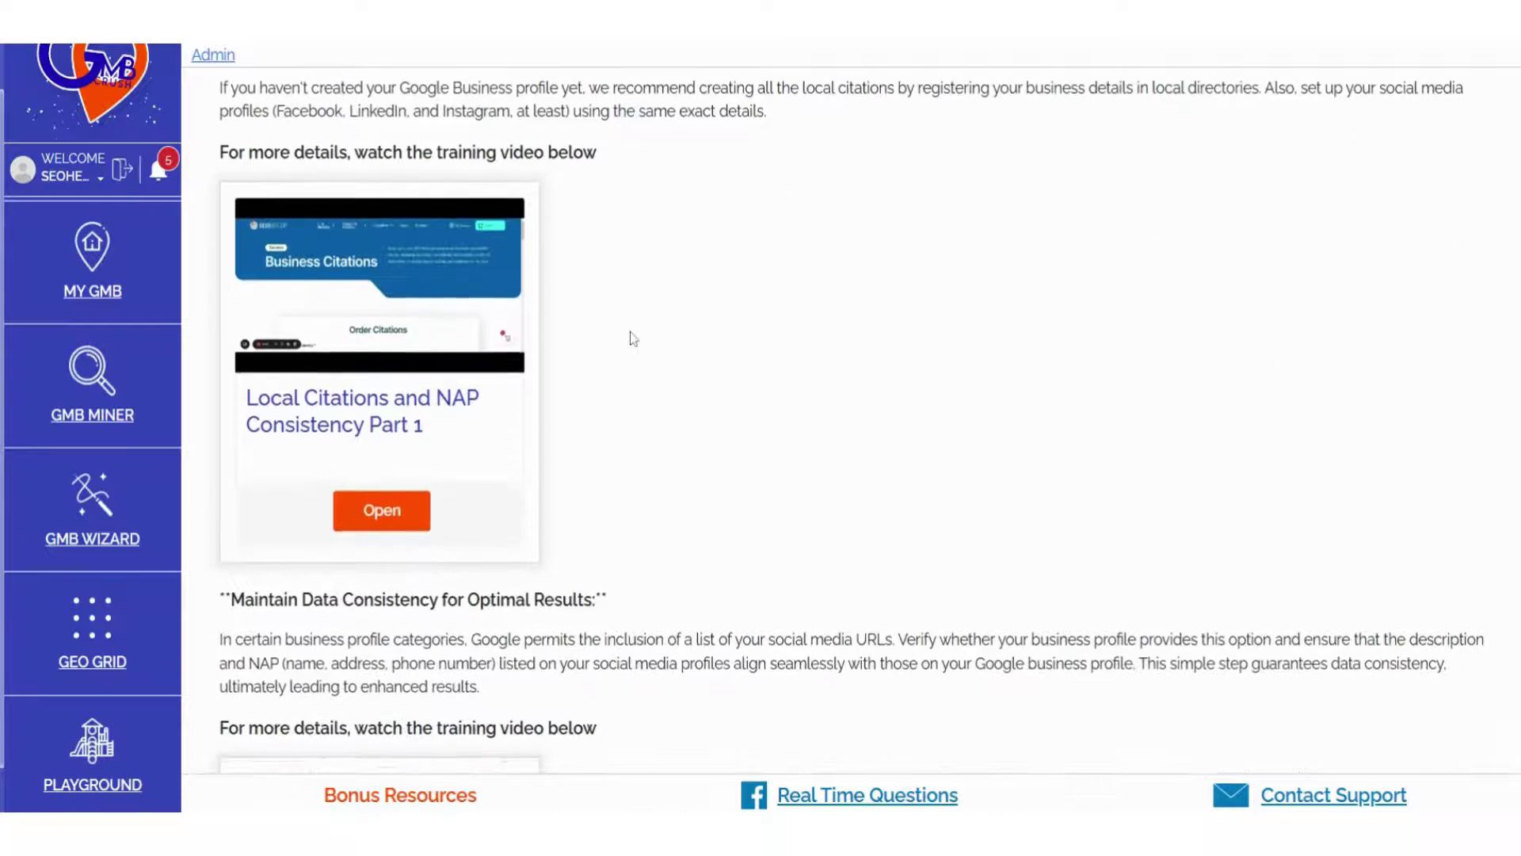
scroll(634, 338, "down", 10)
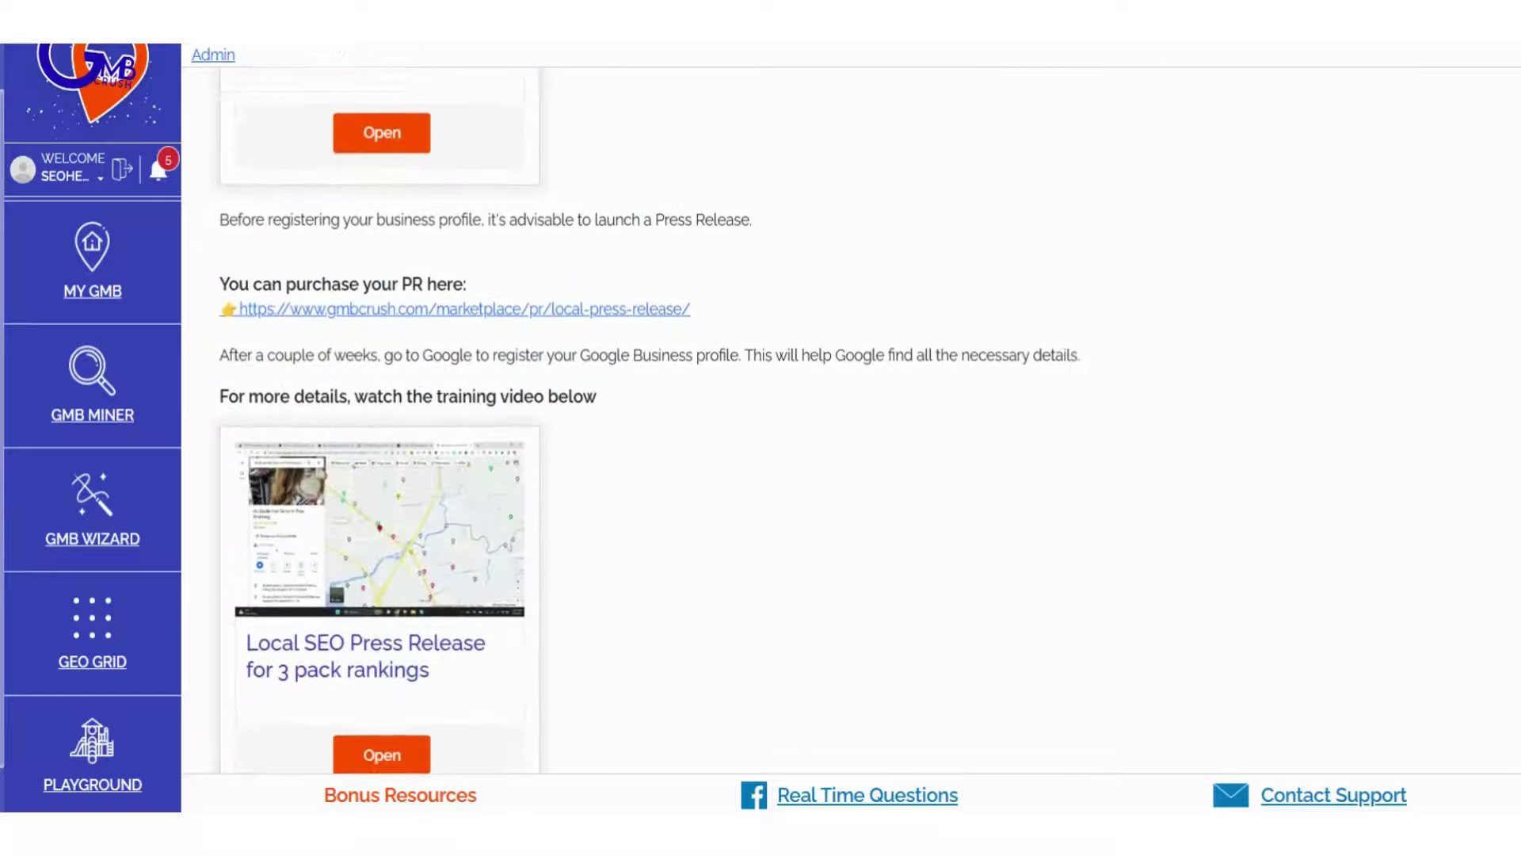
scroll(634, 338, "down", 14)
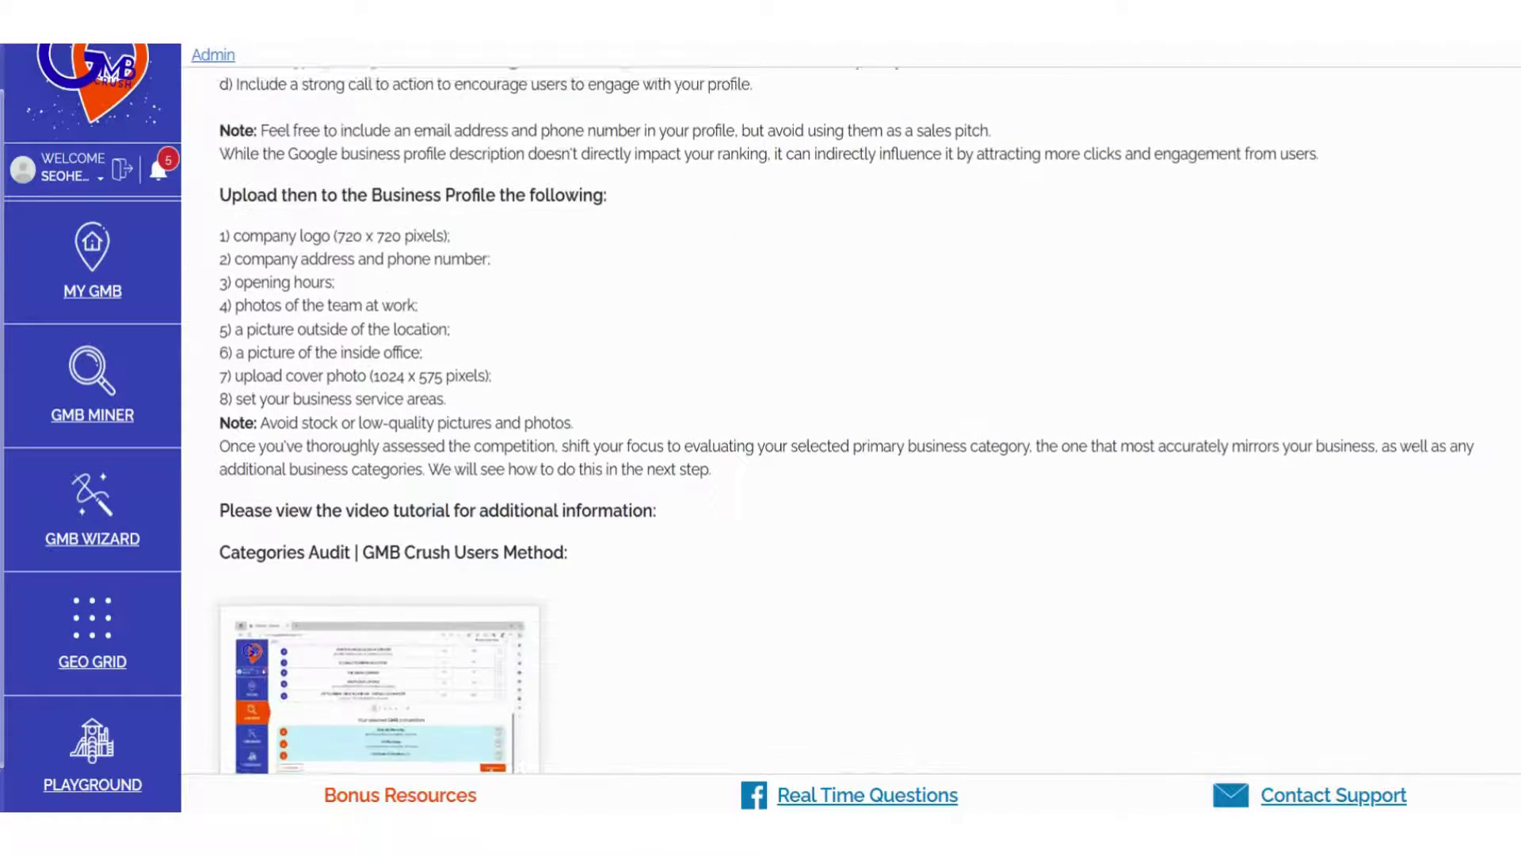
scroll(634, 338, "down", 1)
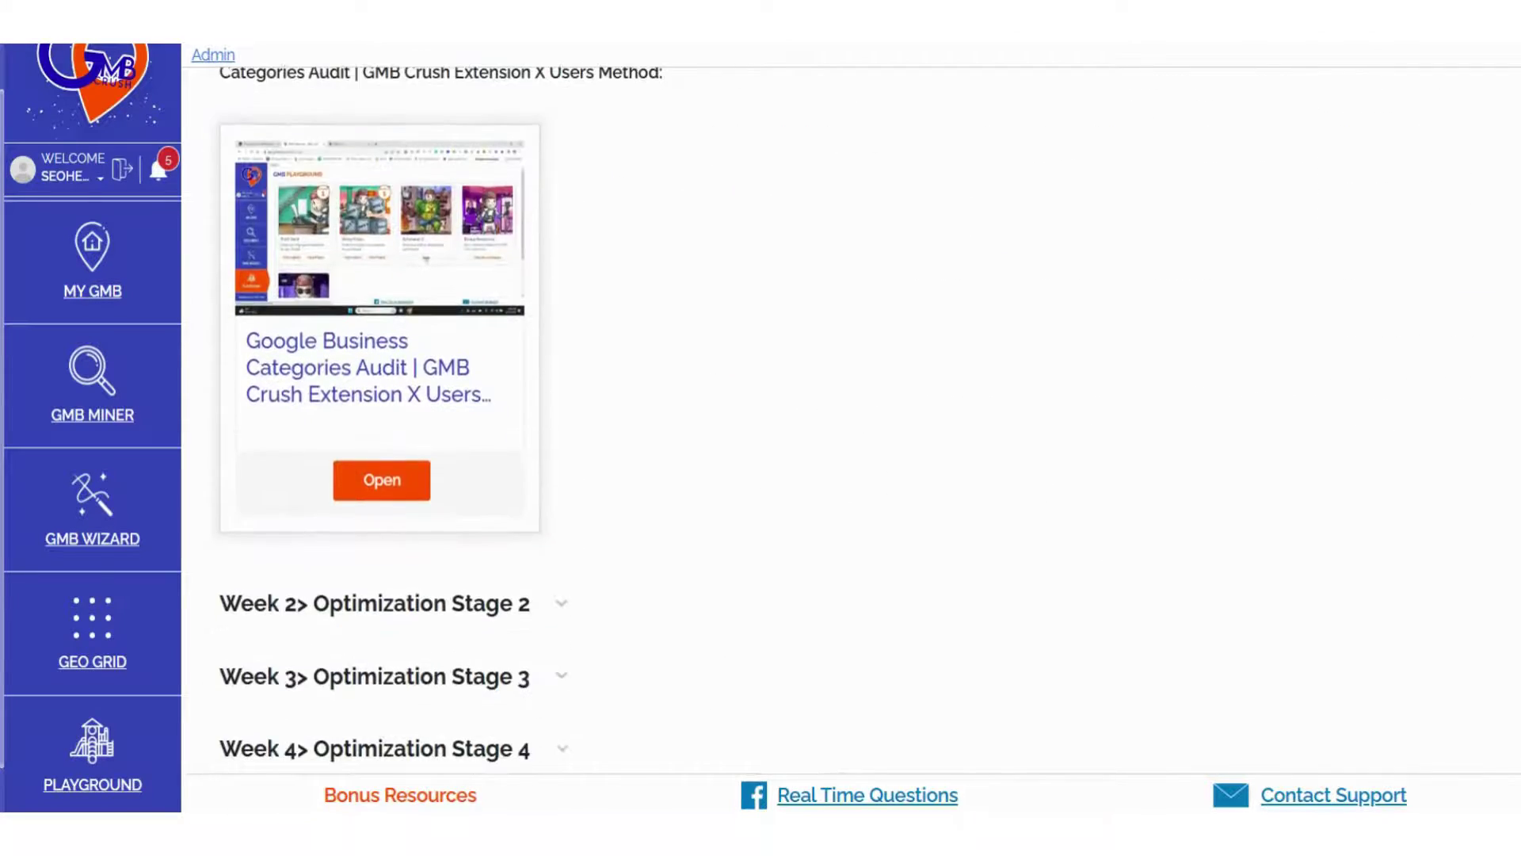
left_click(372, 601)
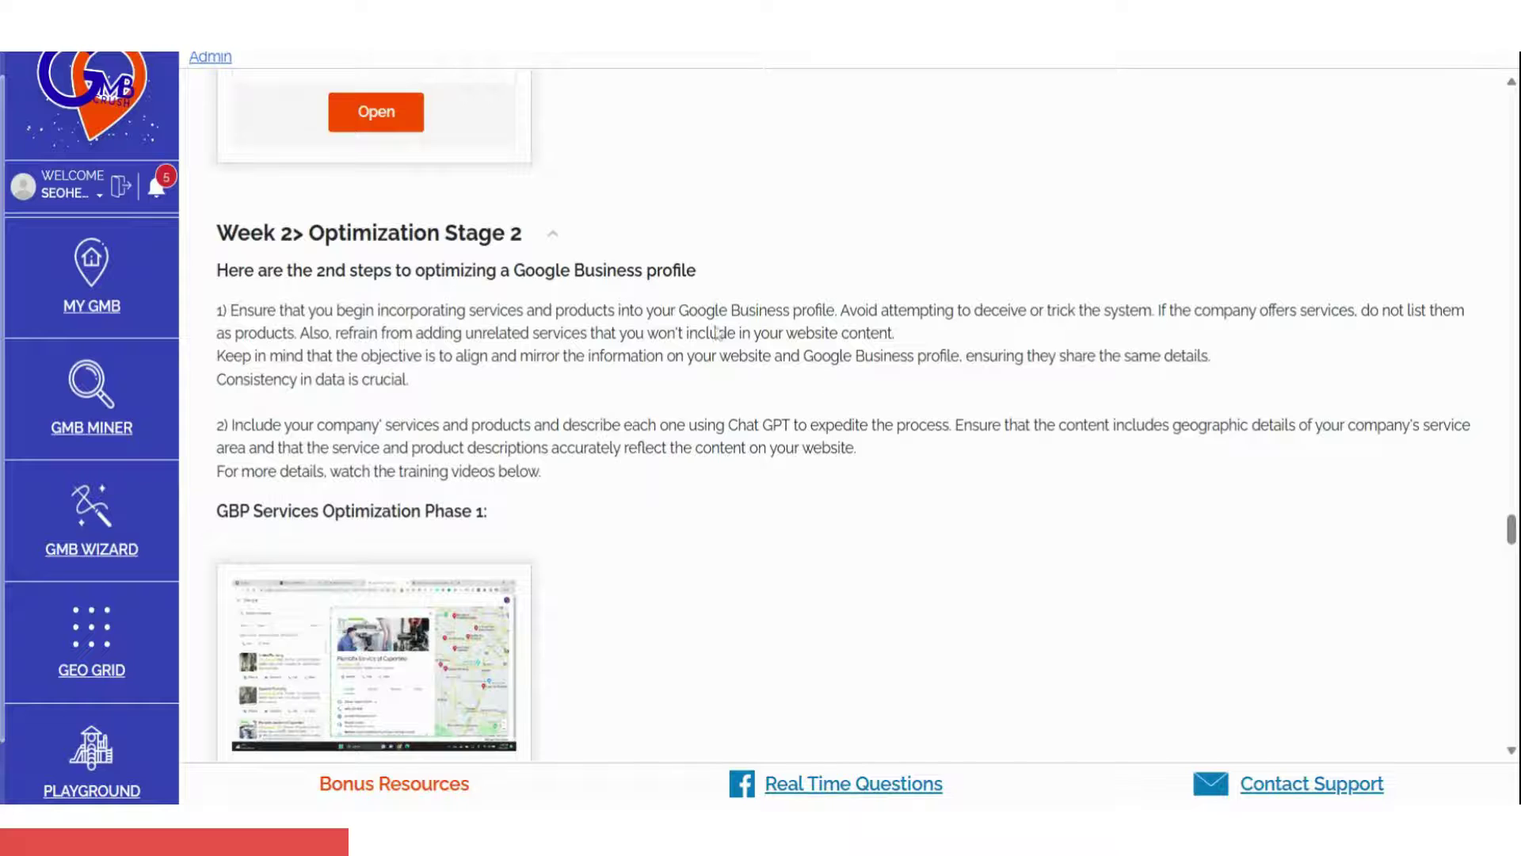
Read down through the Week 2 steps and highlight the Location Pages Optimization paragraph
scroll(838, 305, "down", 4)
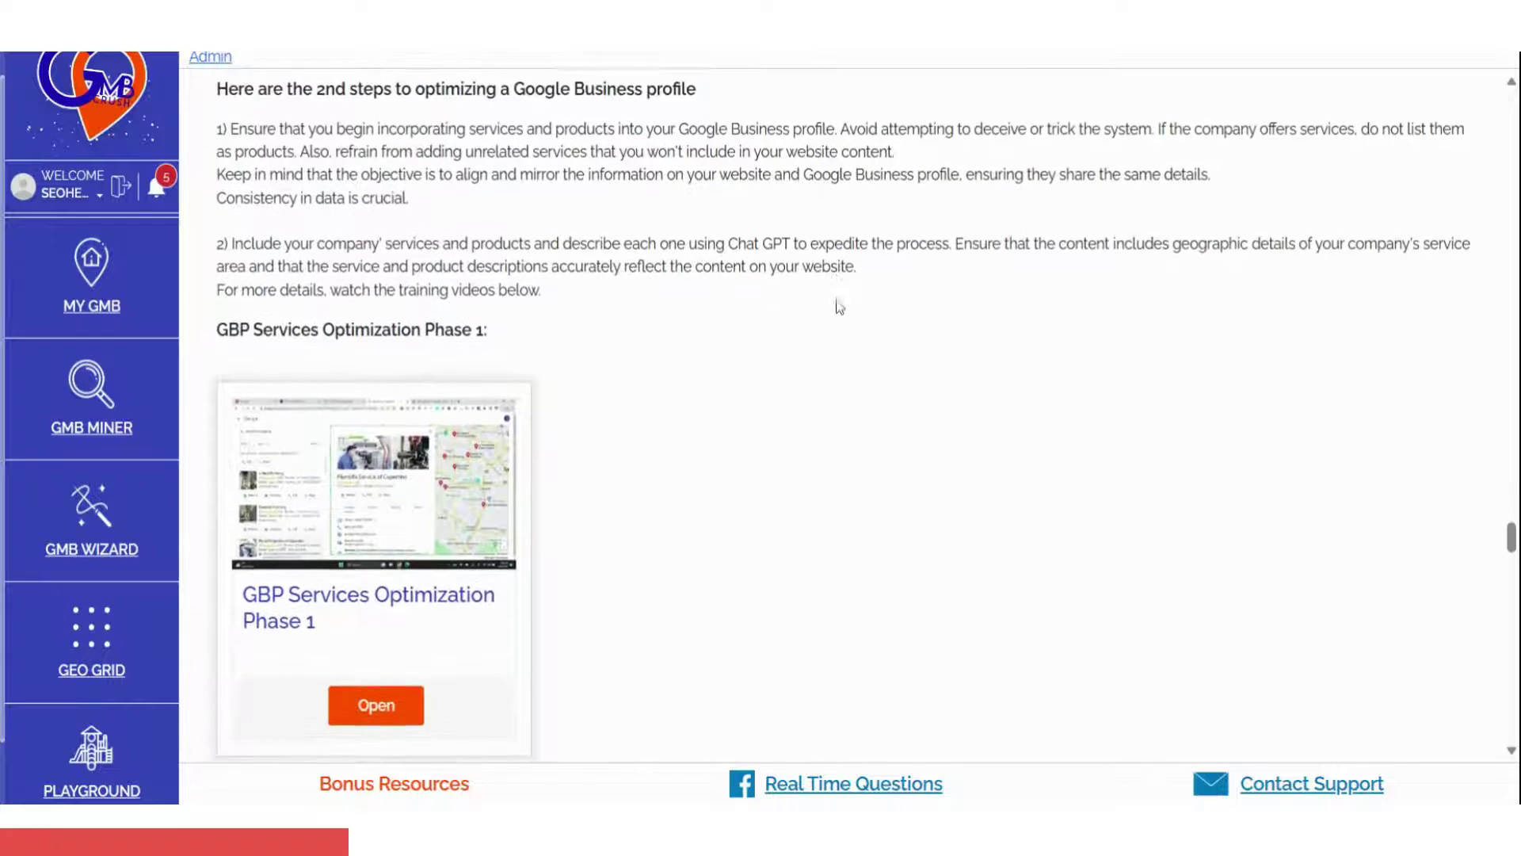
scroll(845, 412, "down", 3)
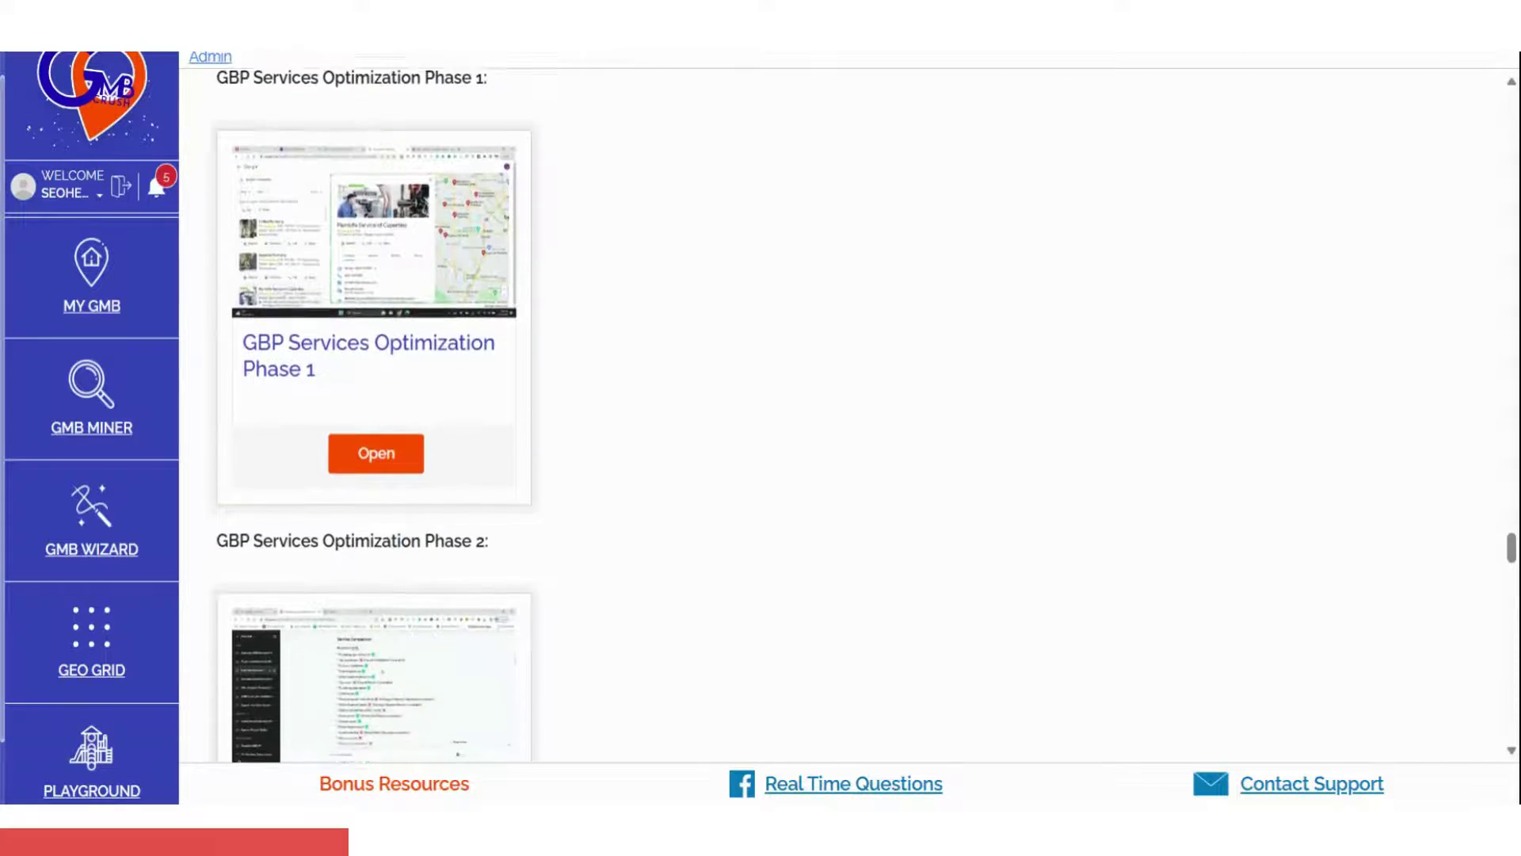
scroll(844, 412, "down", 1)
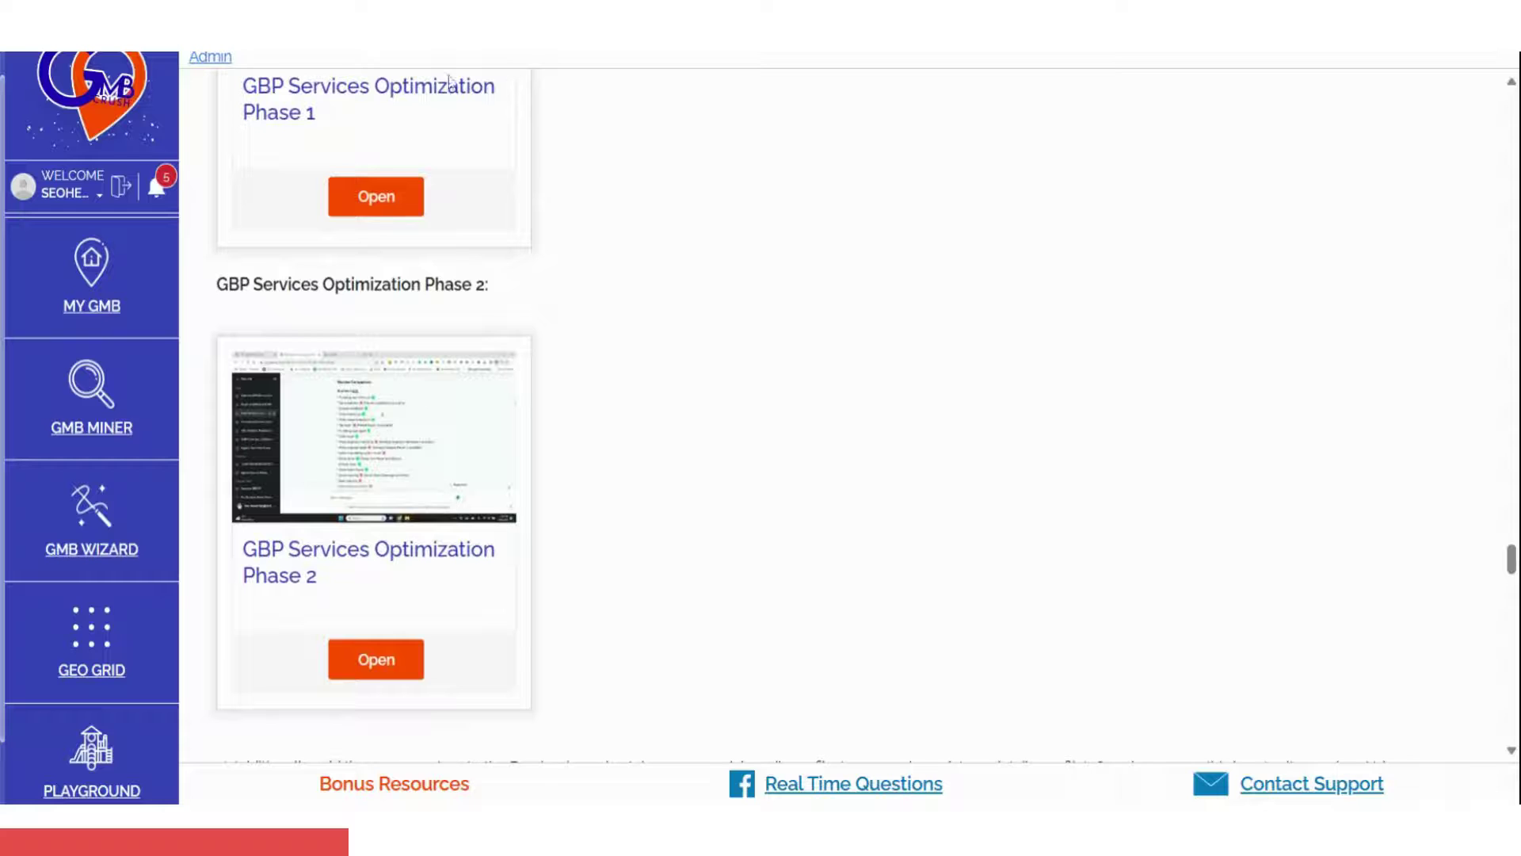
scroll(499, 183, "down", 6)
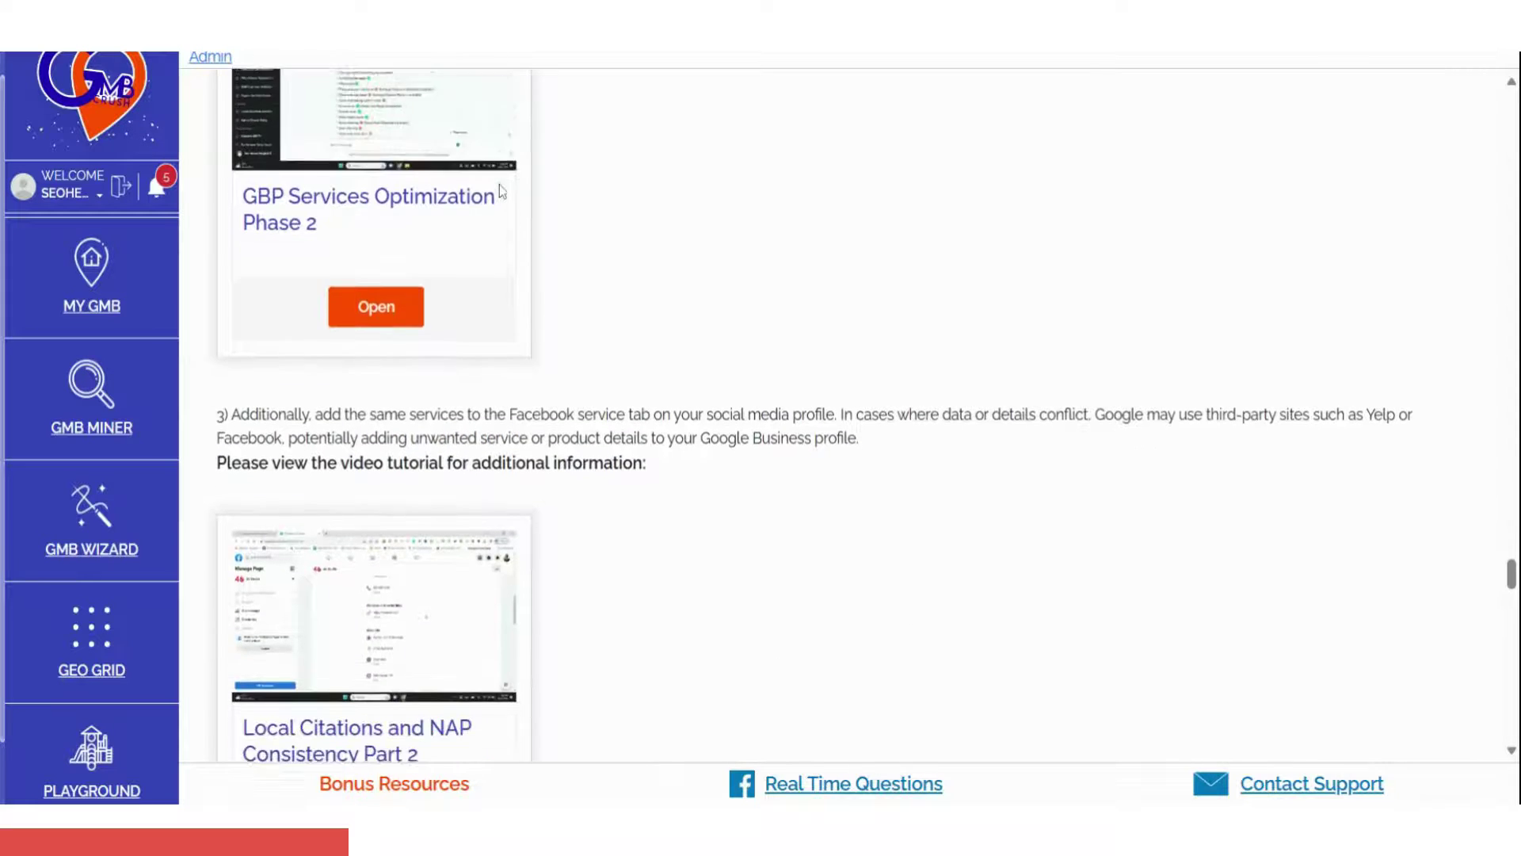
scroll(499, 190, "down", 3)
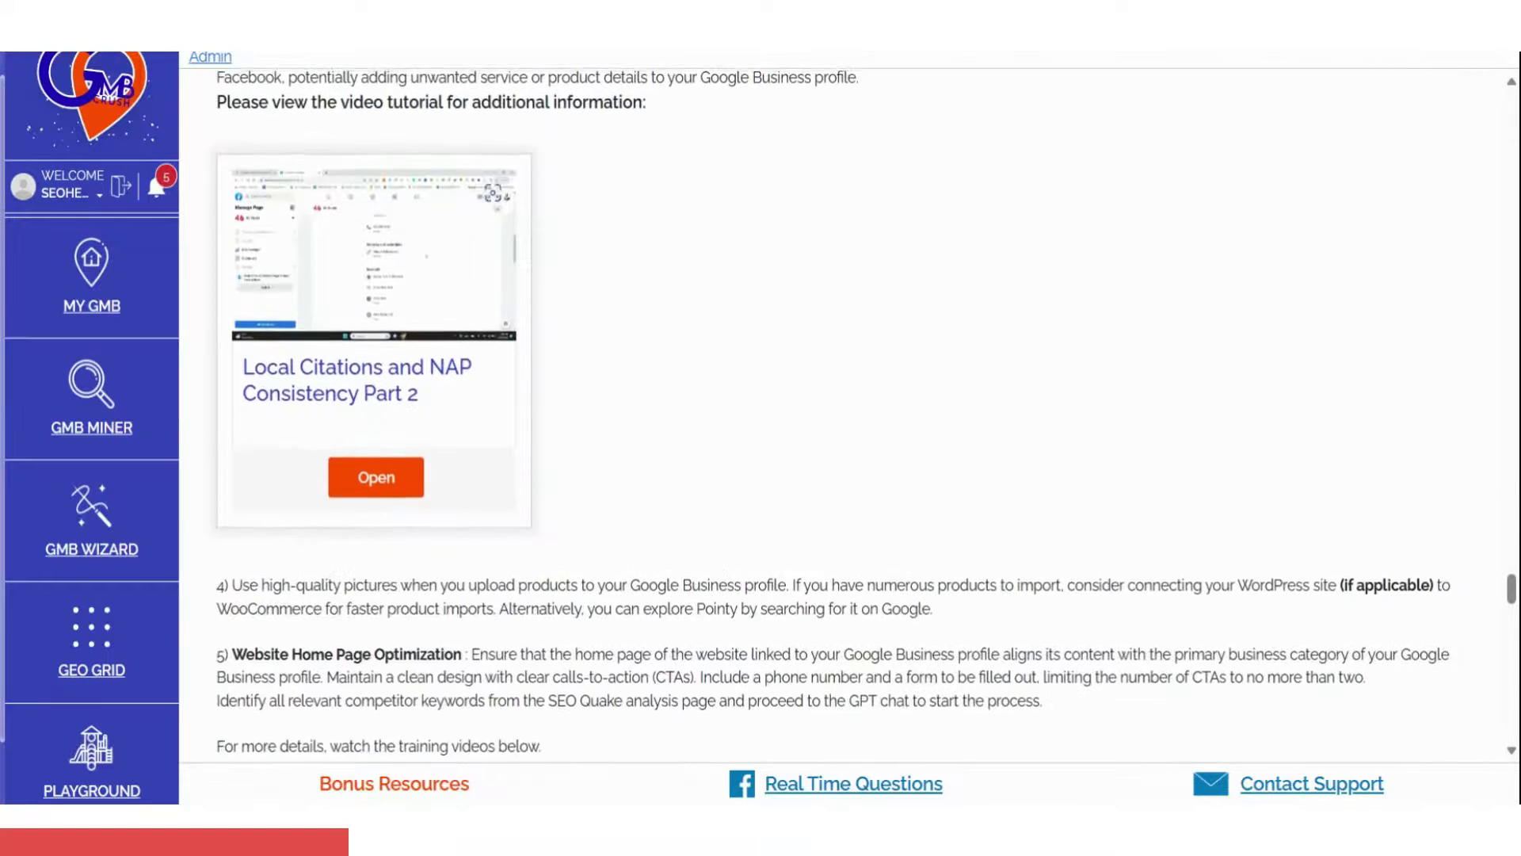
scroll(845, 412, "down", 6)
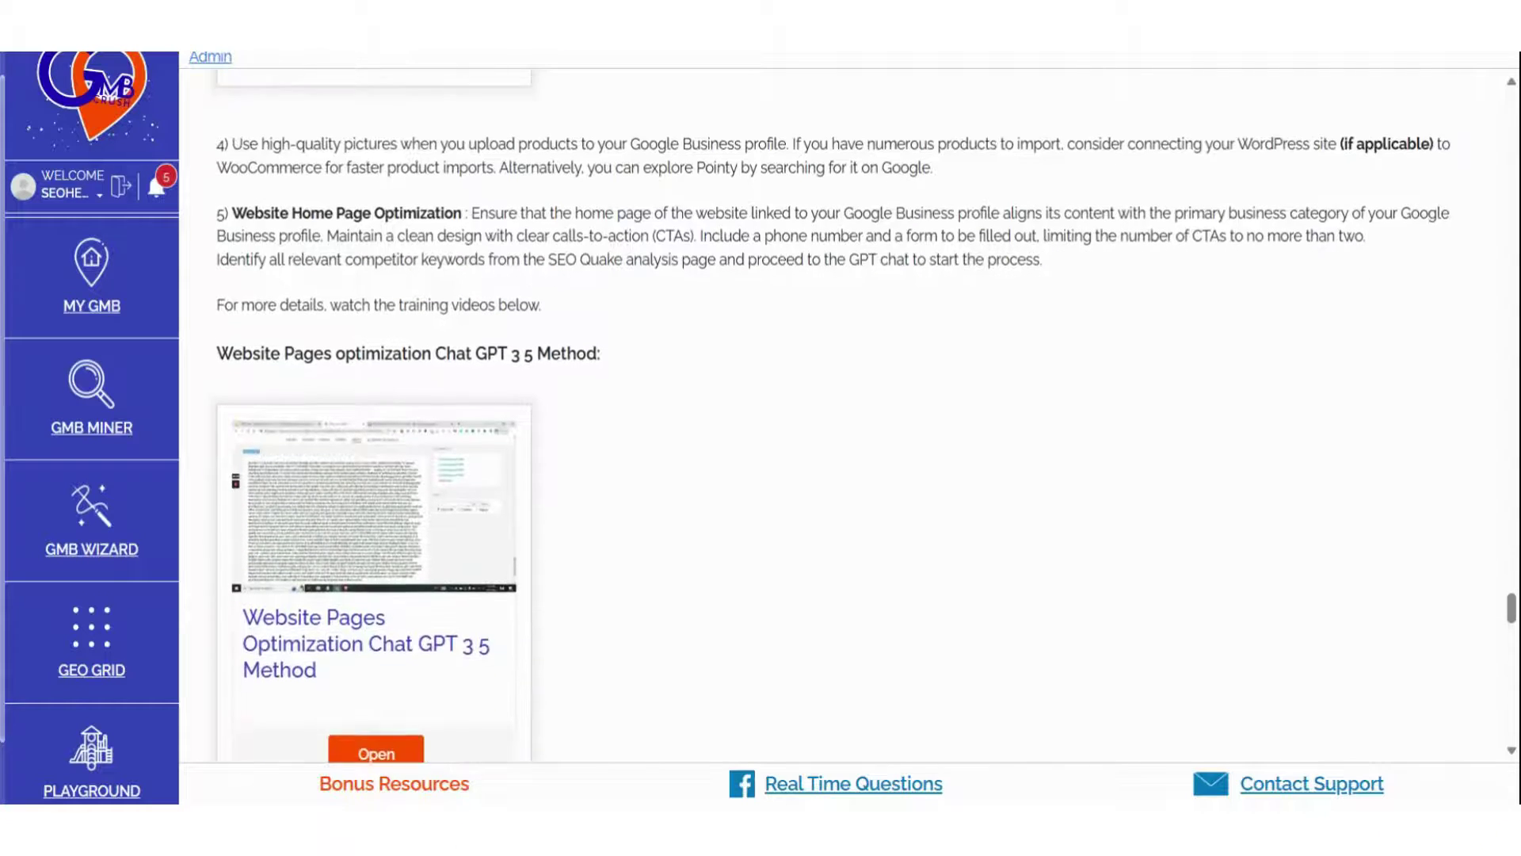
scroll(581, 415, "down", 8)
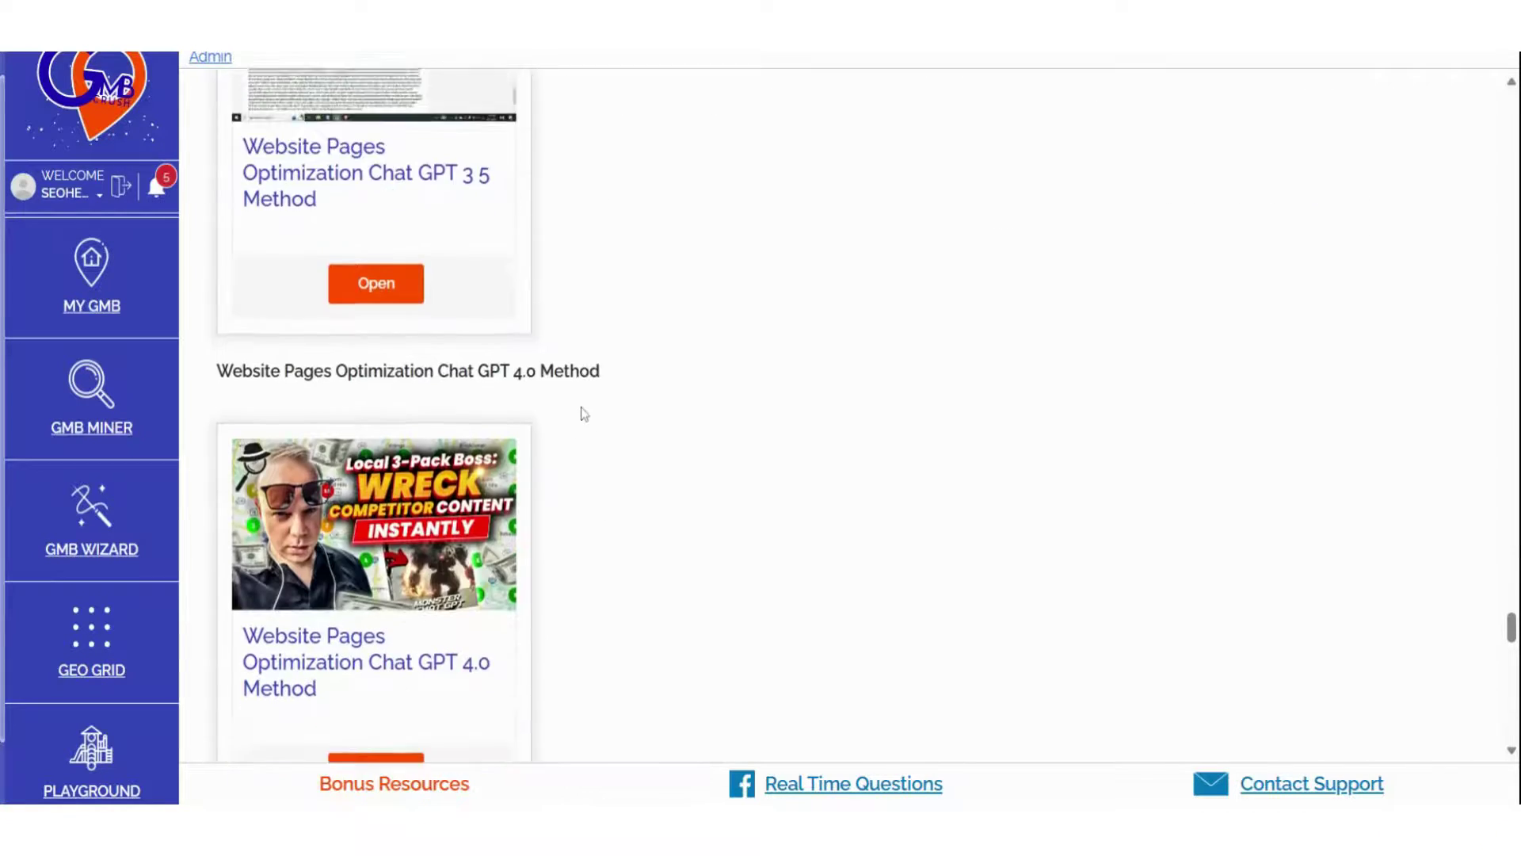
scroll(580, 414, "down", 4)
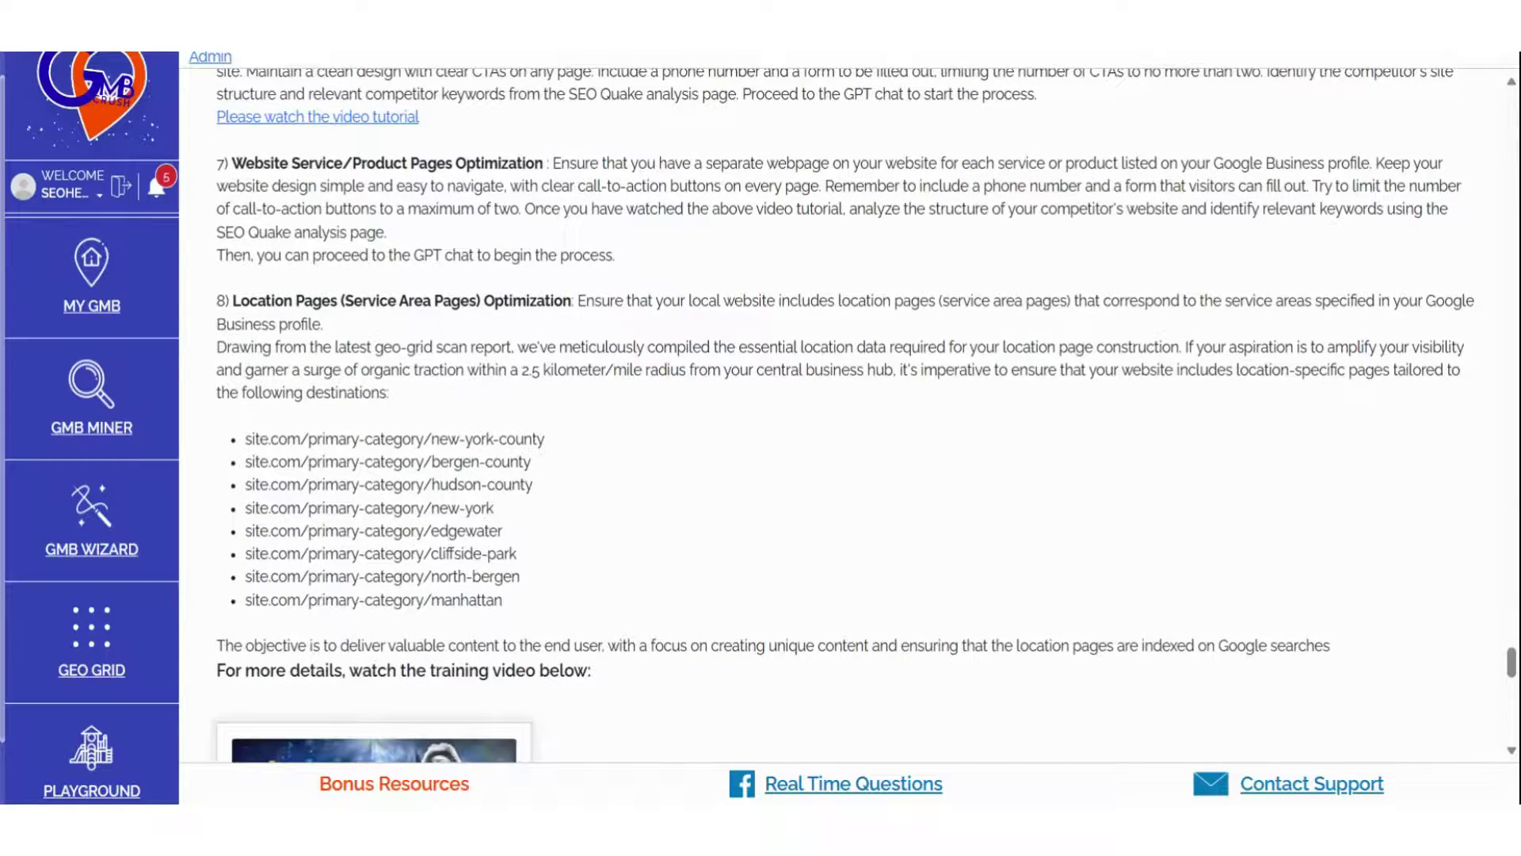
triple_click(792, 302)
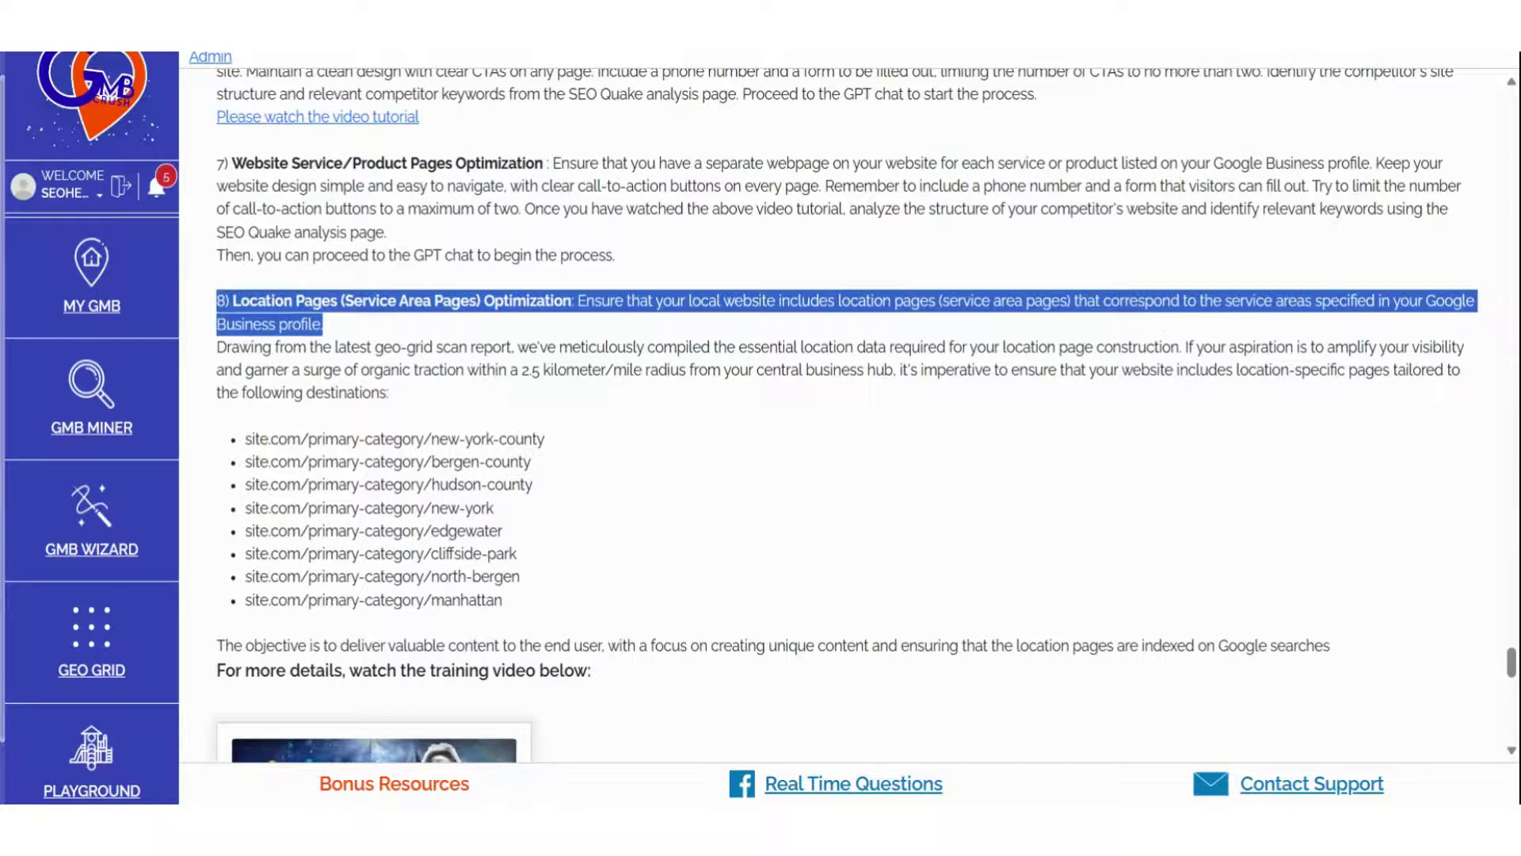
left_click(650, 420)
Play the King Kong Power GMB/GBP Posts 39 training video
scroll(649, 420, "down", 3)
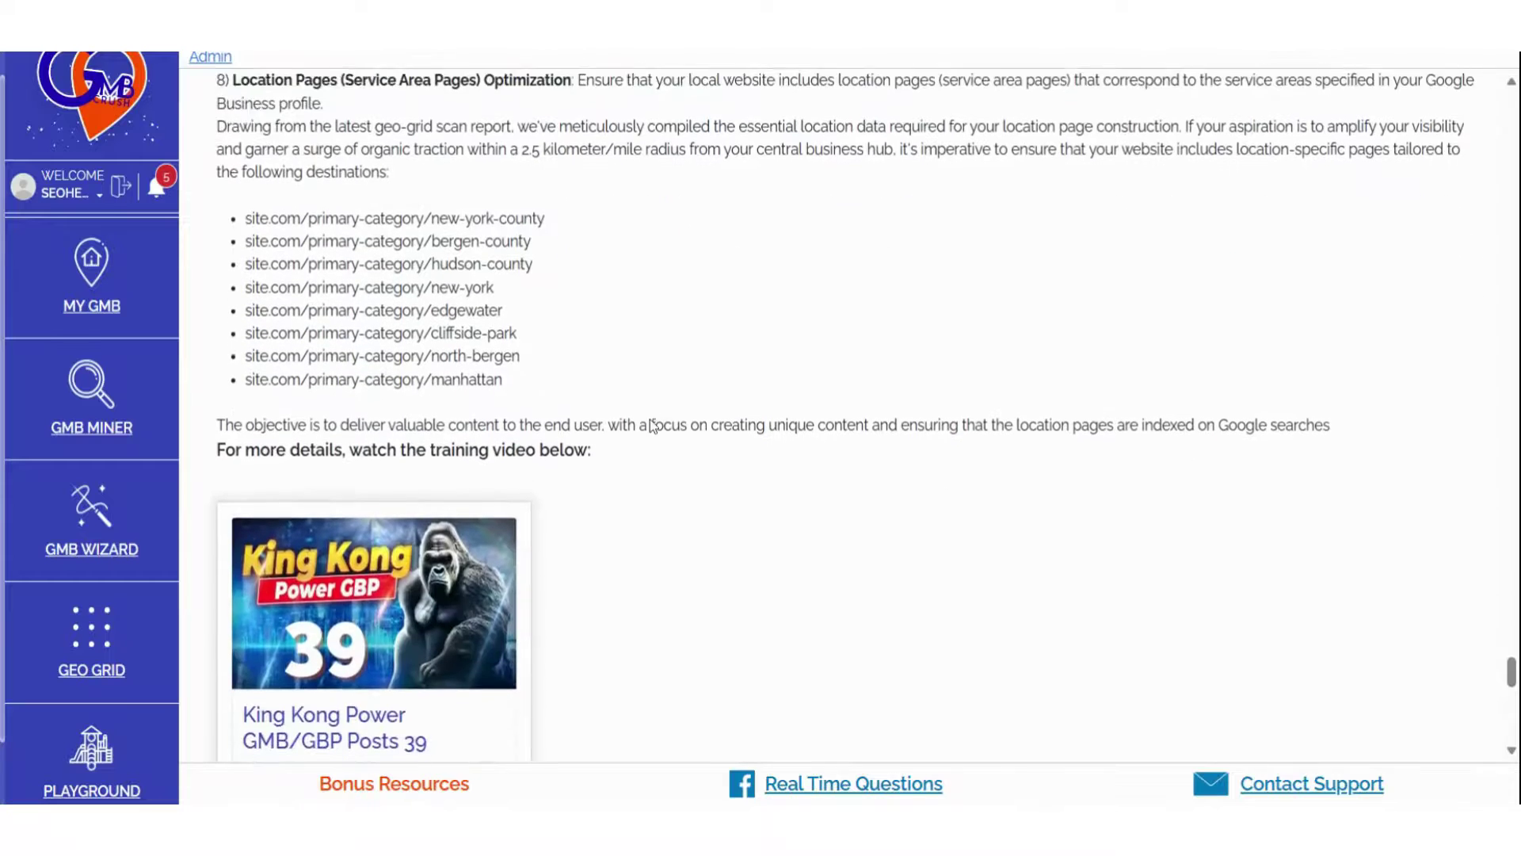
scroll(650, 420, "down", 1)
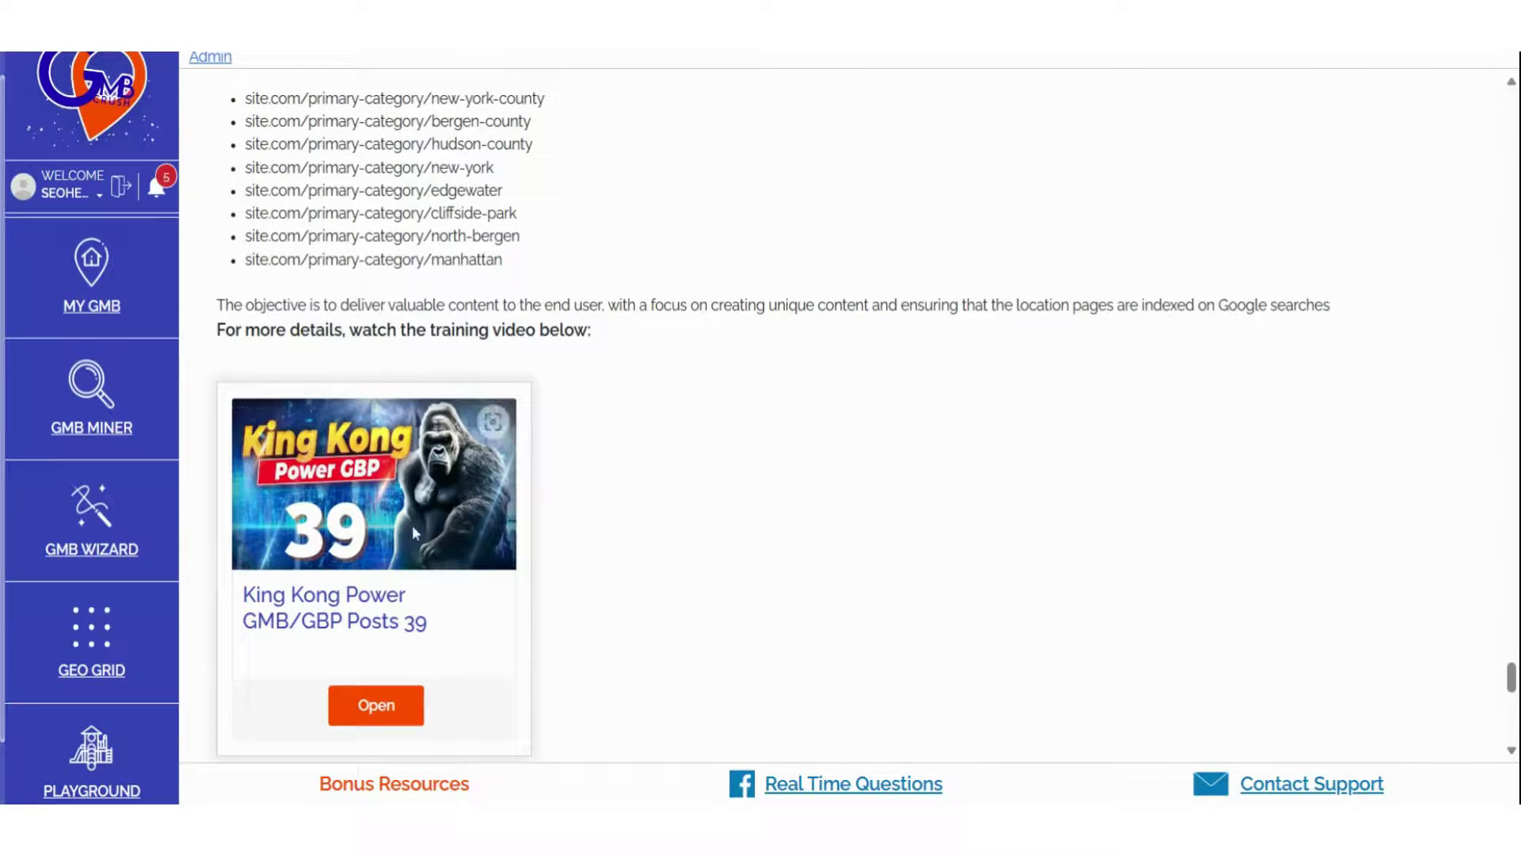
left_click(377, 711)
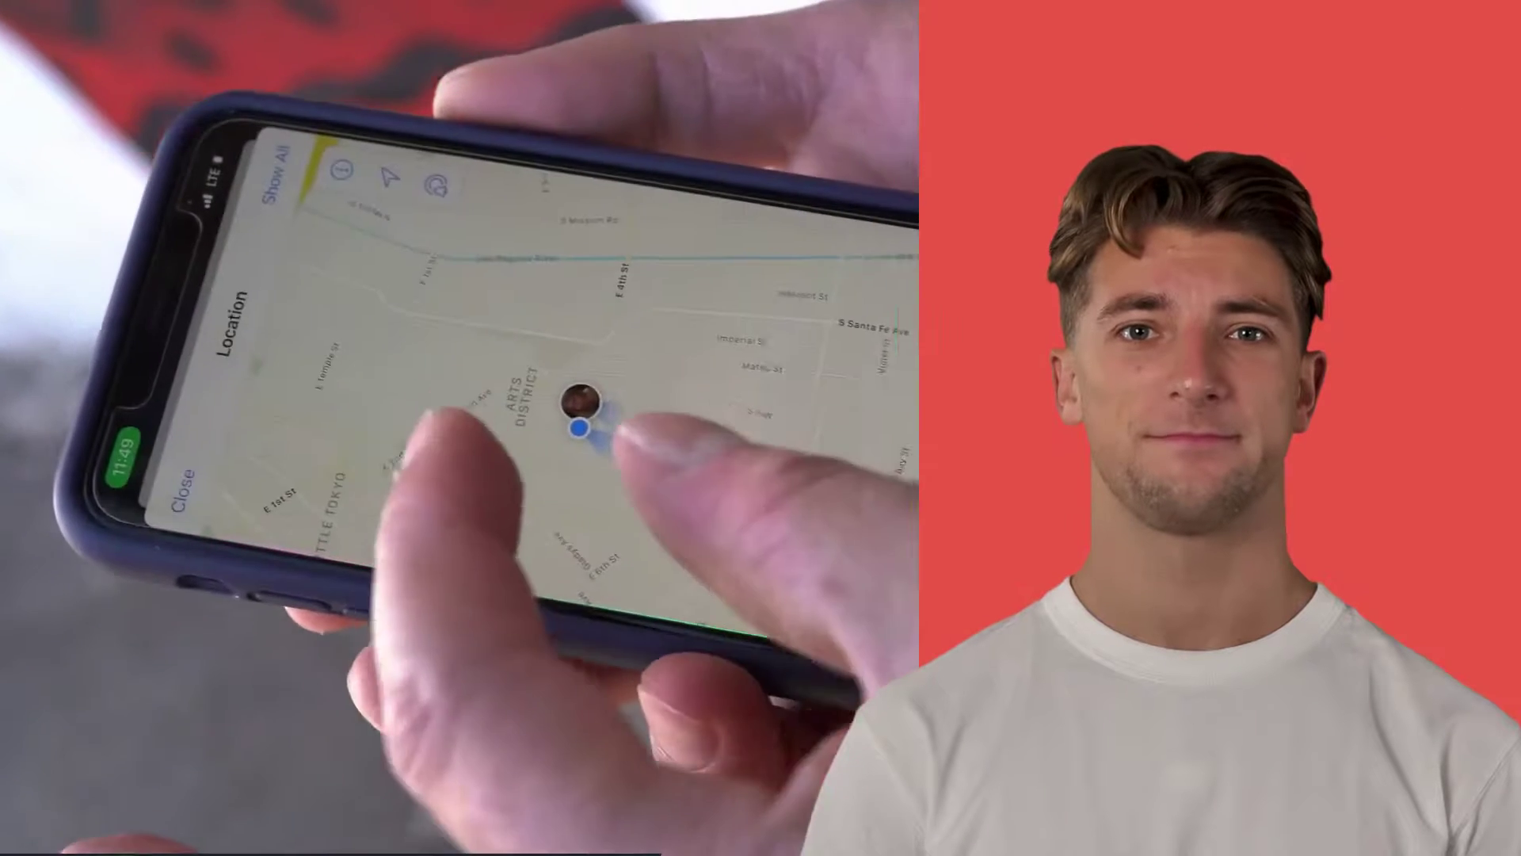